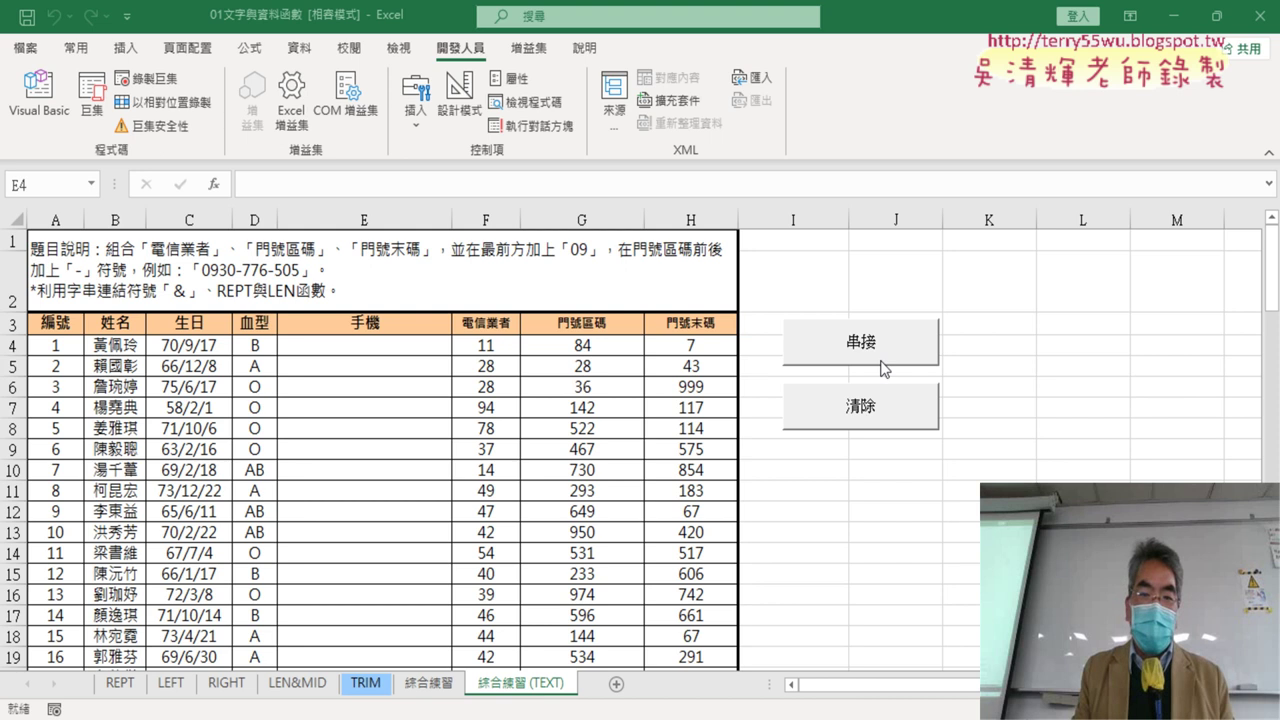
- Test the 串接 and 清除 buttons, then select both and delete them from the sheet
left_click(881, 362)
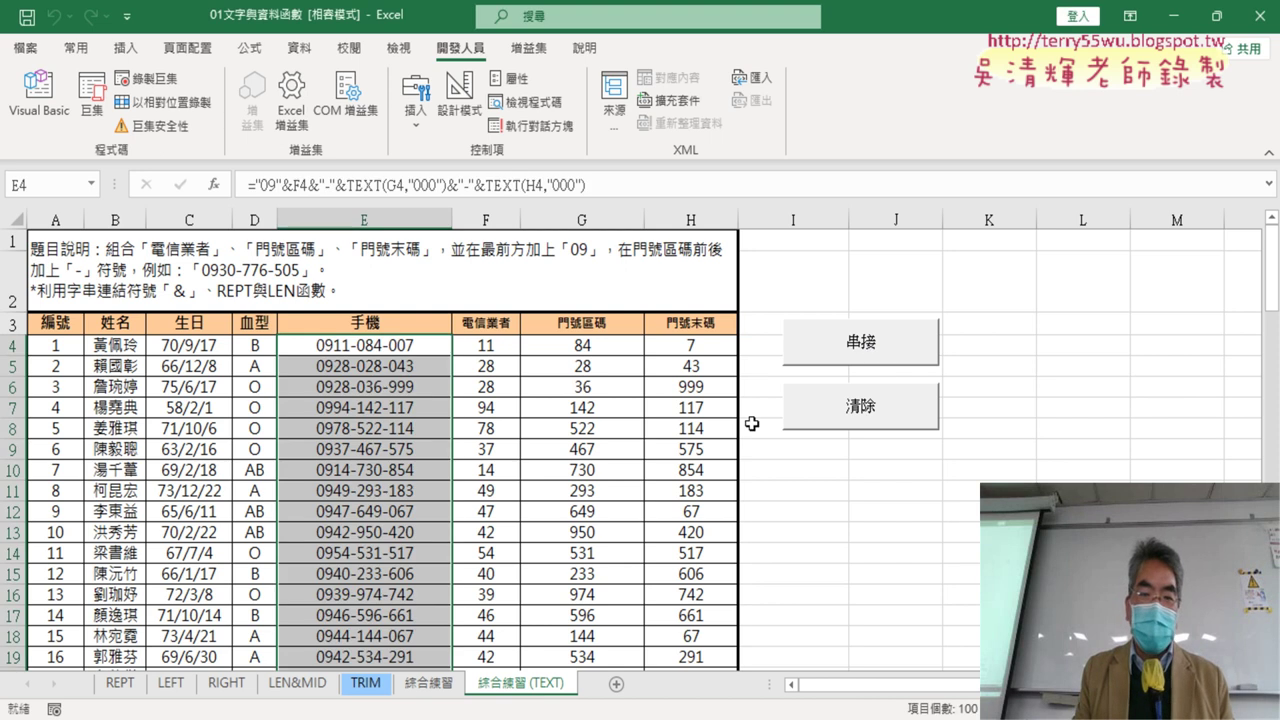
left_click(843, 418)
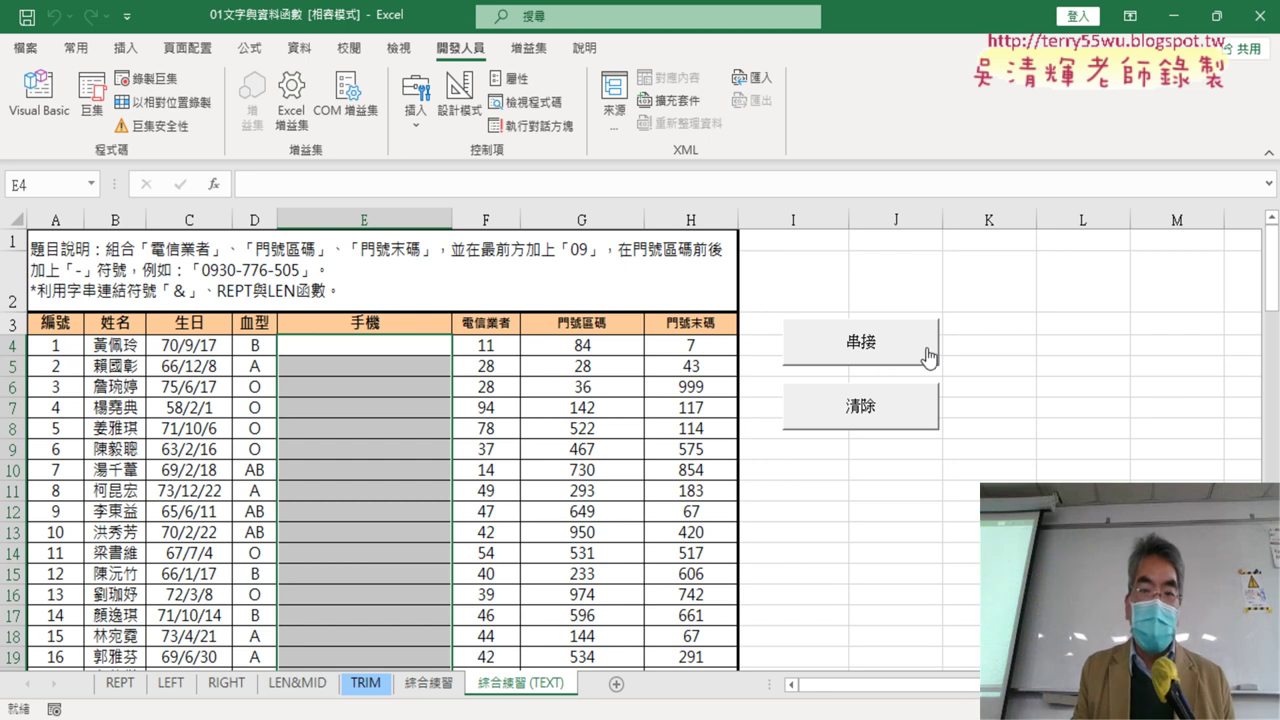
left_click(880, 357, "ctrl")
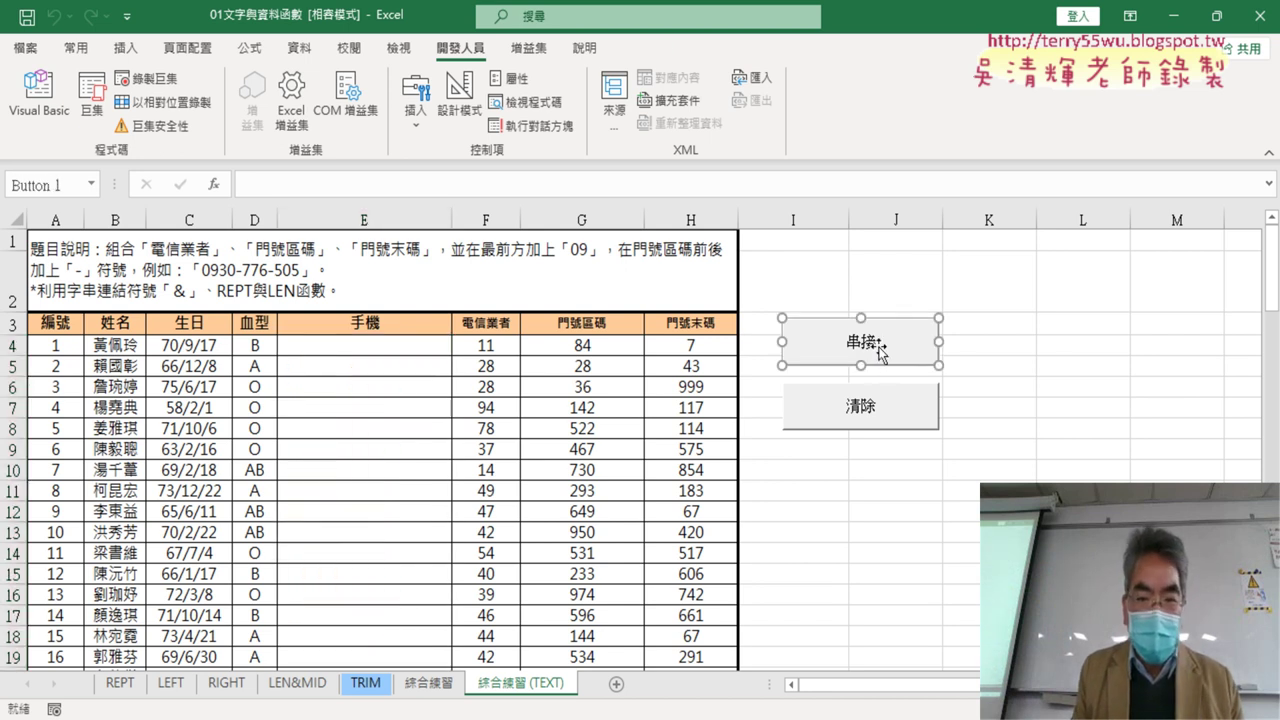
left_click(872, 397, "ctrl")
key("Delete")
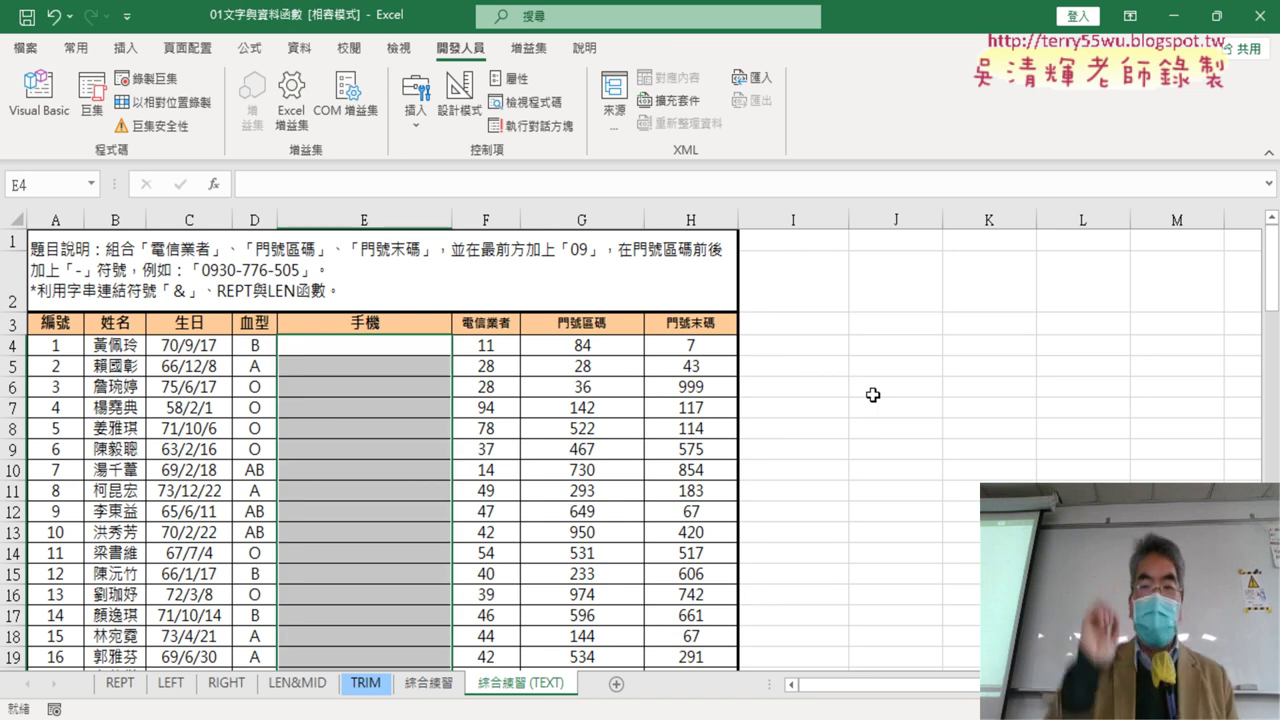
left_click(873, 395)
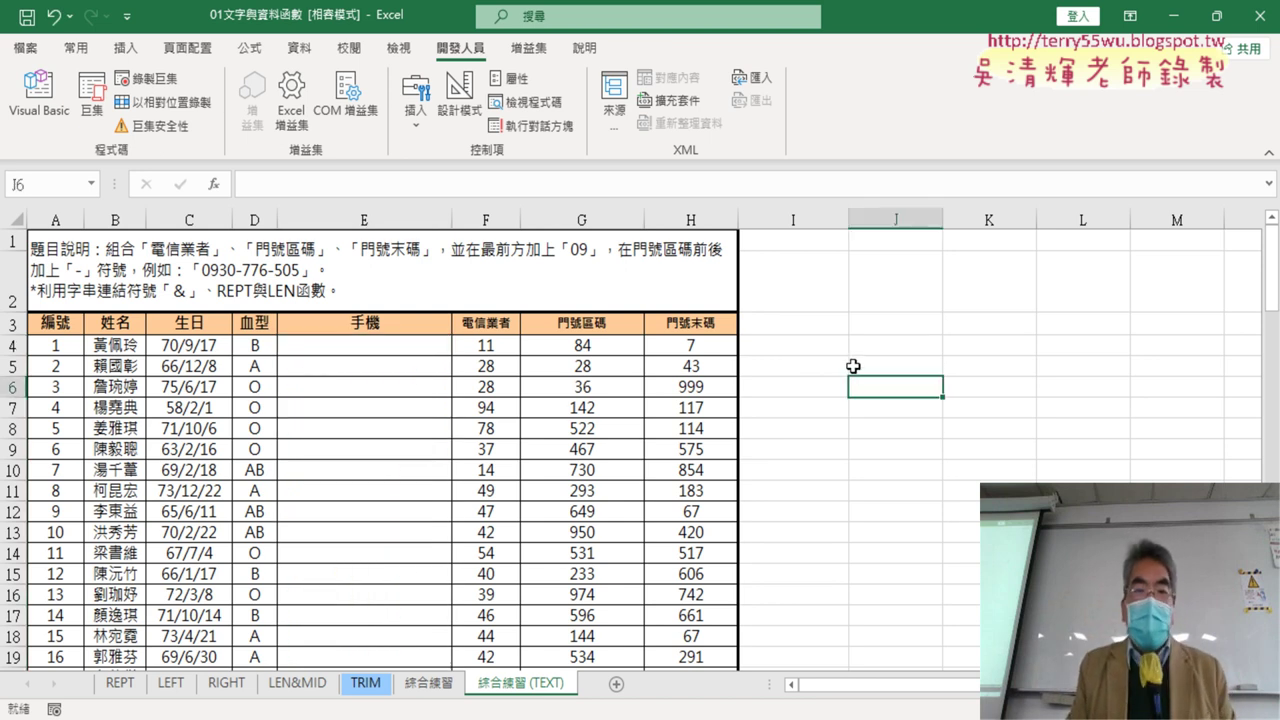
- Open the Developer tab's Insert controls gallery
left_click(416, 120)
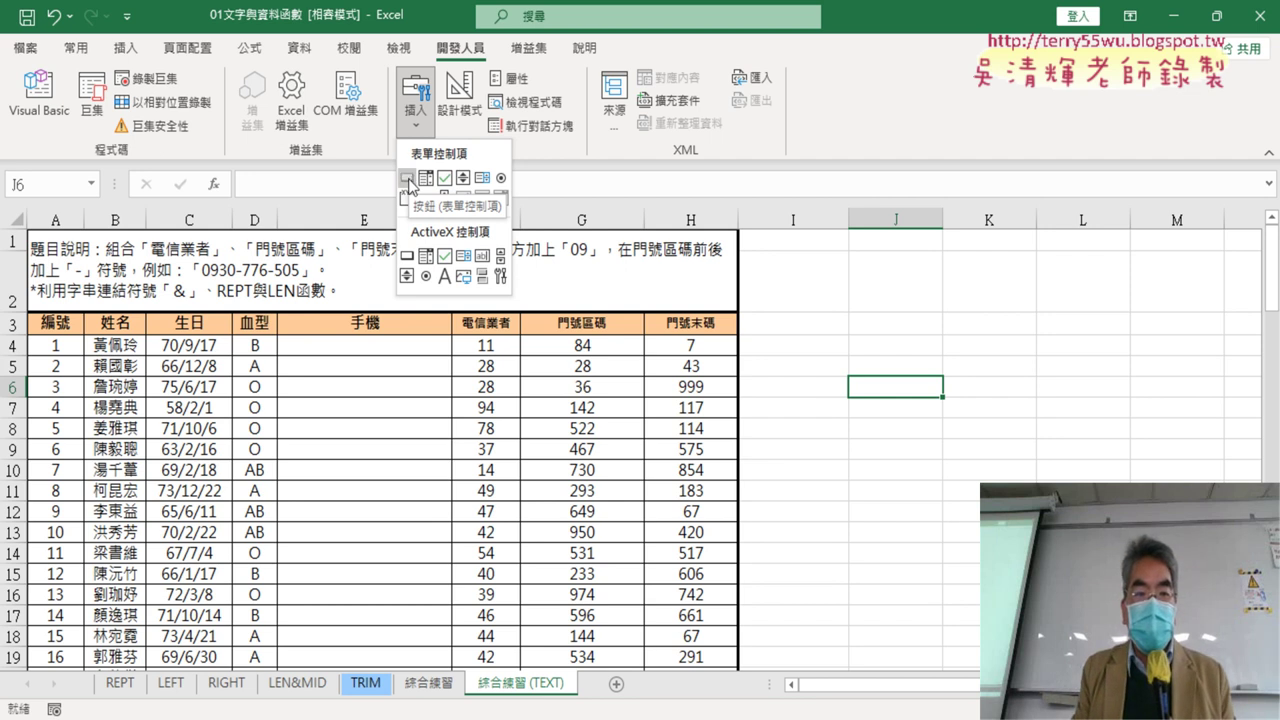
- Draw a form button beside the table near rows 3–4 and assign it the 串接 macro
left_click(407, 178)
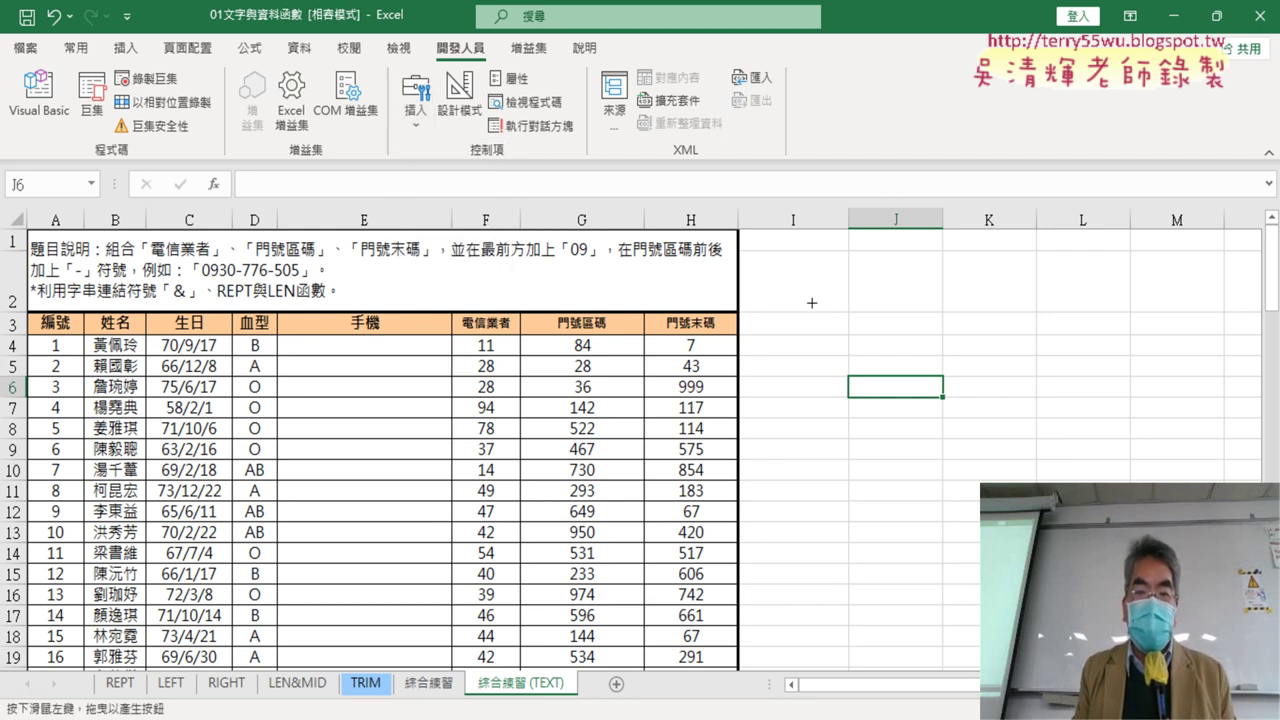
left_click_drag(812, 301, 1001, 351)
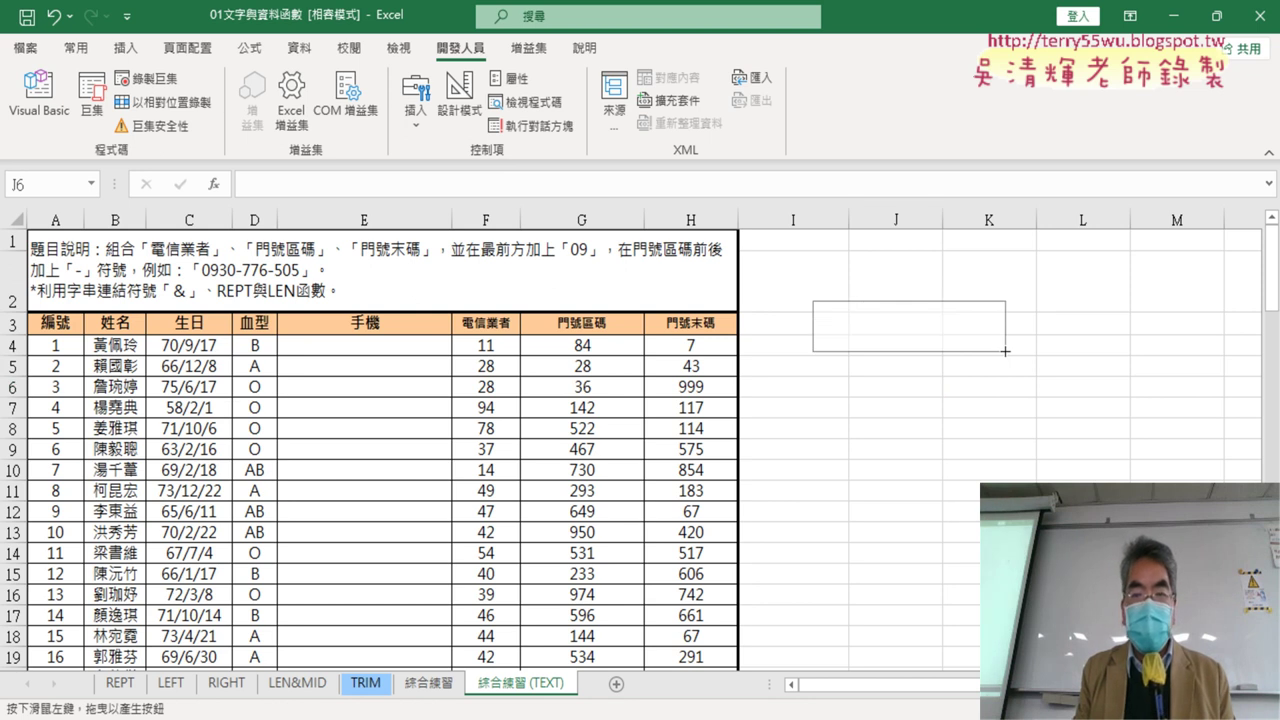
left_click_drag(1005, 351, 1005, 351)
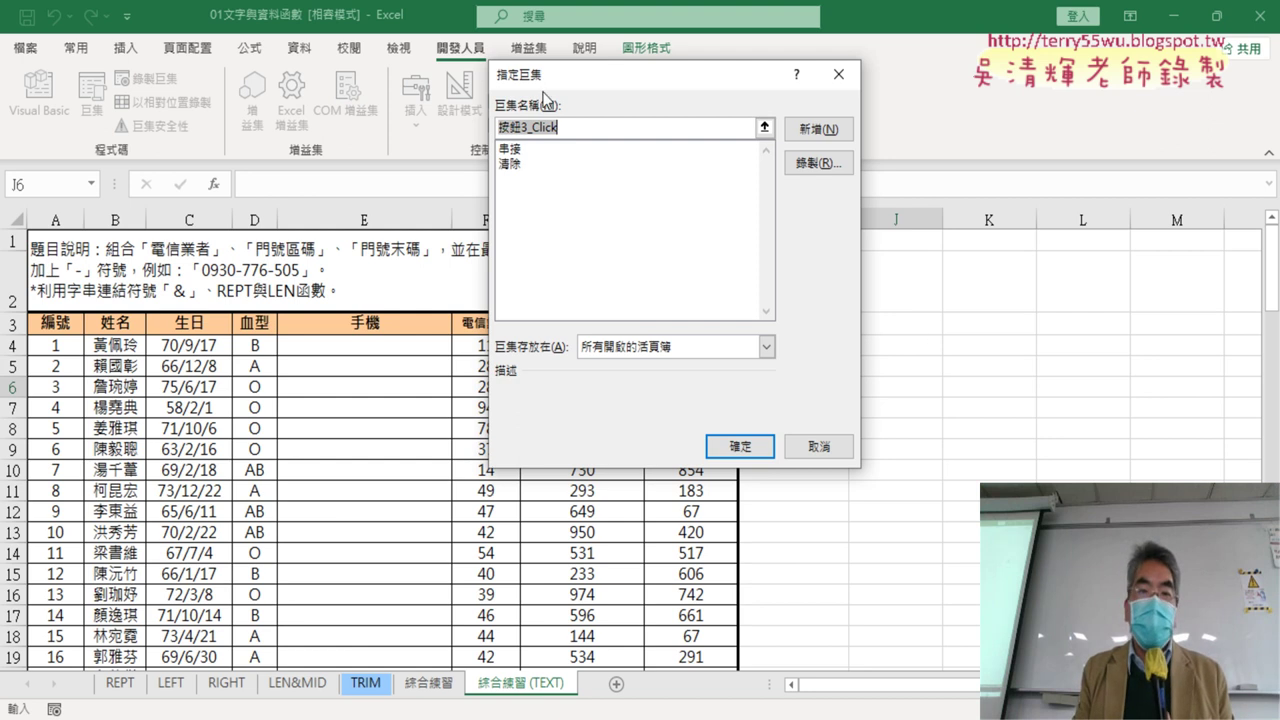
left_click(512, 149)
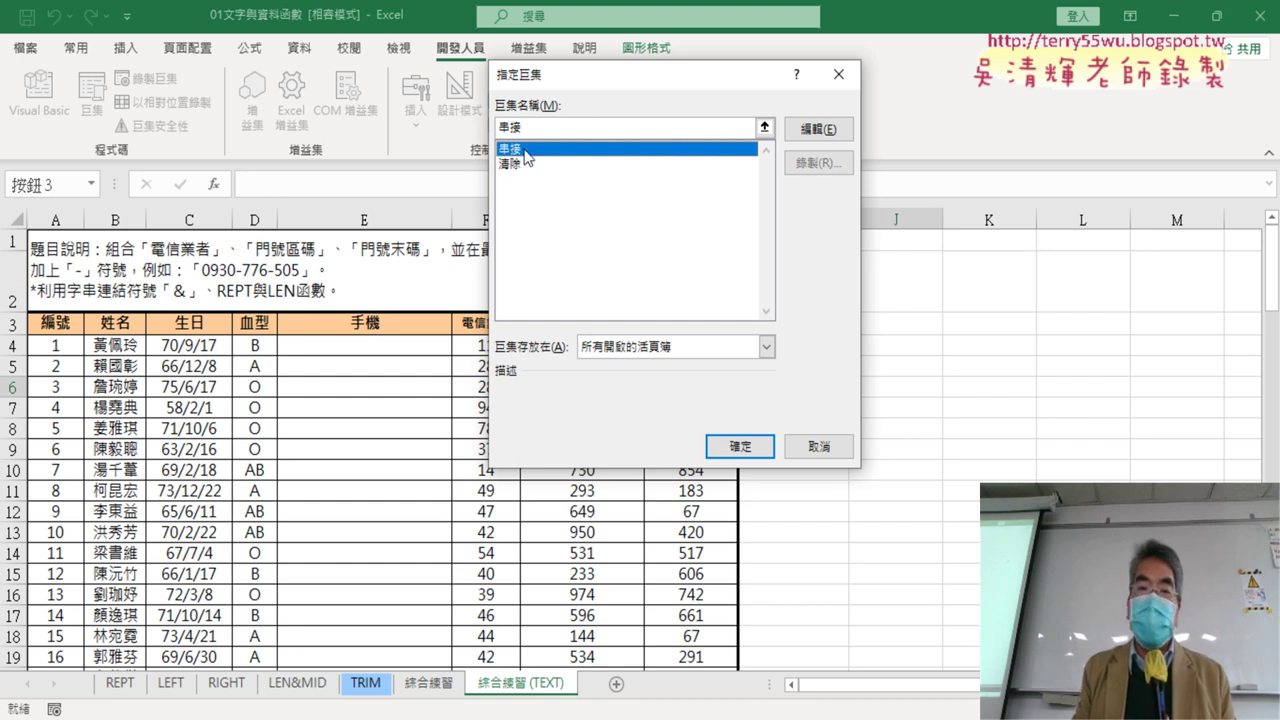
left_click(752, 127)
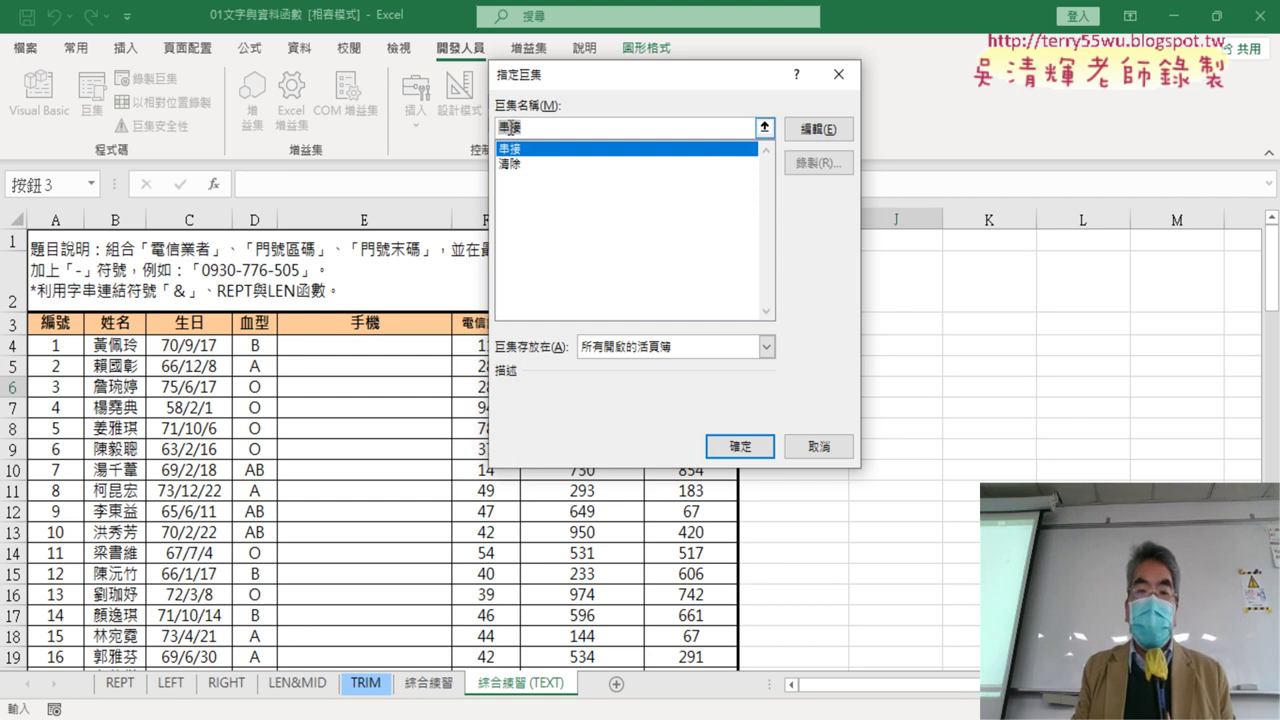
right_click(509, 127)
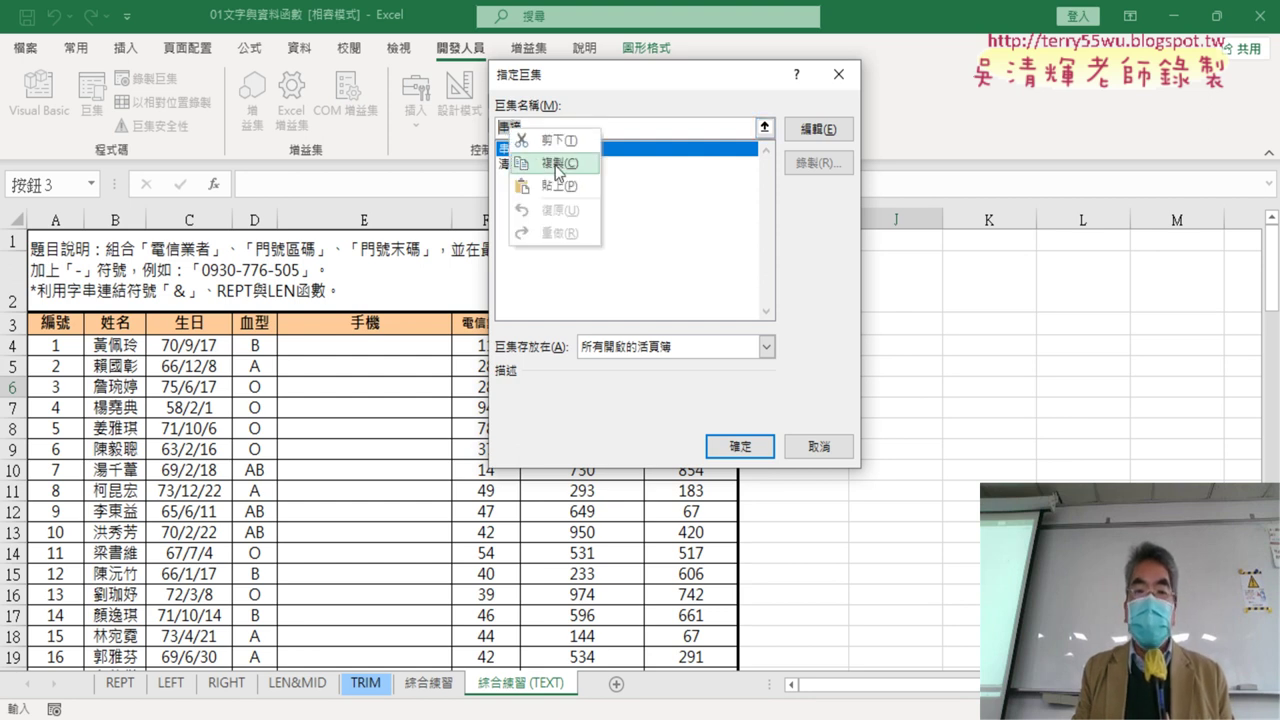
left_click(558, 166)
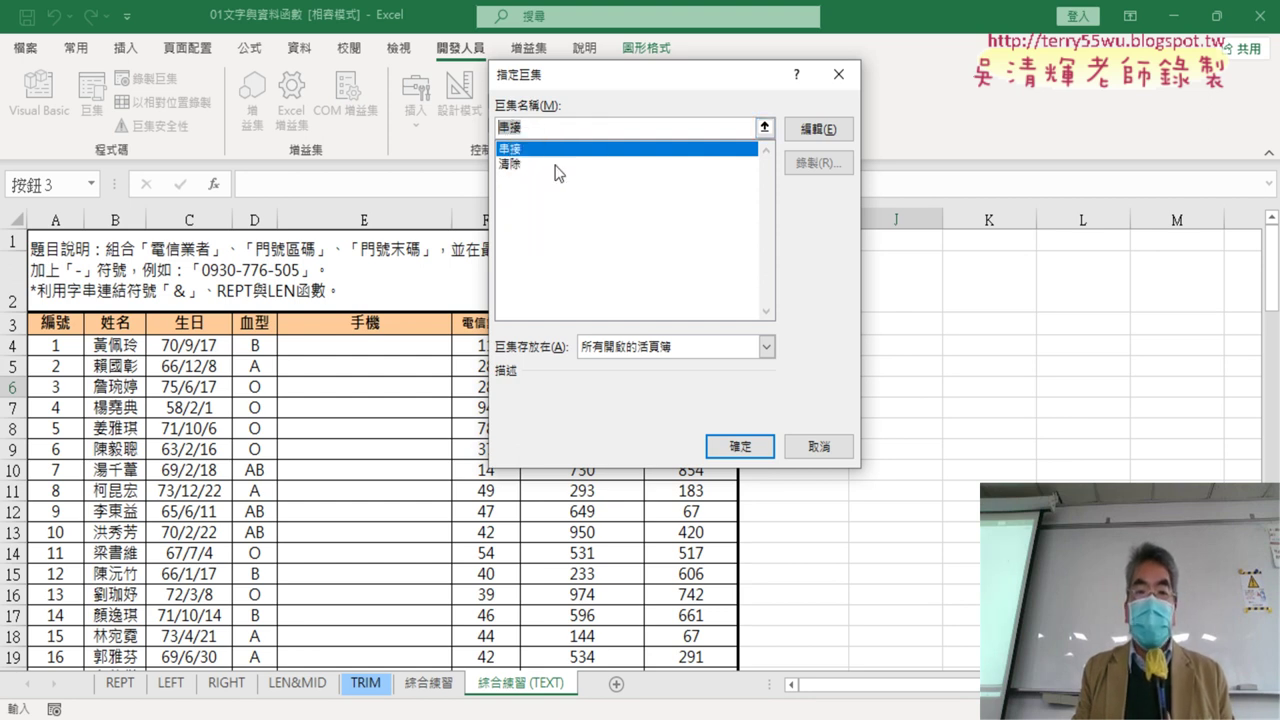
left_click(741, 449)
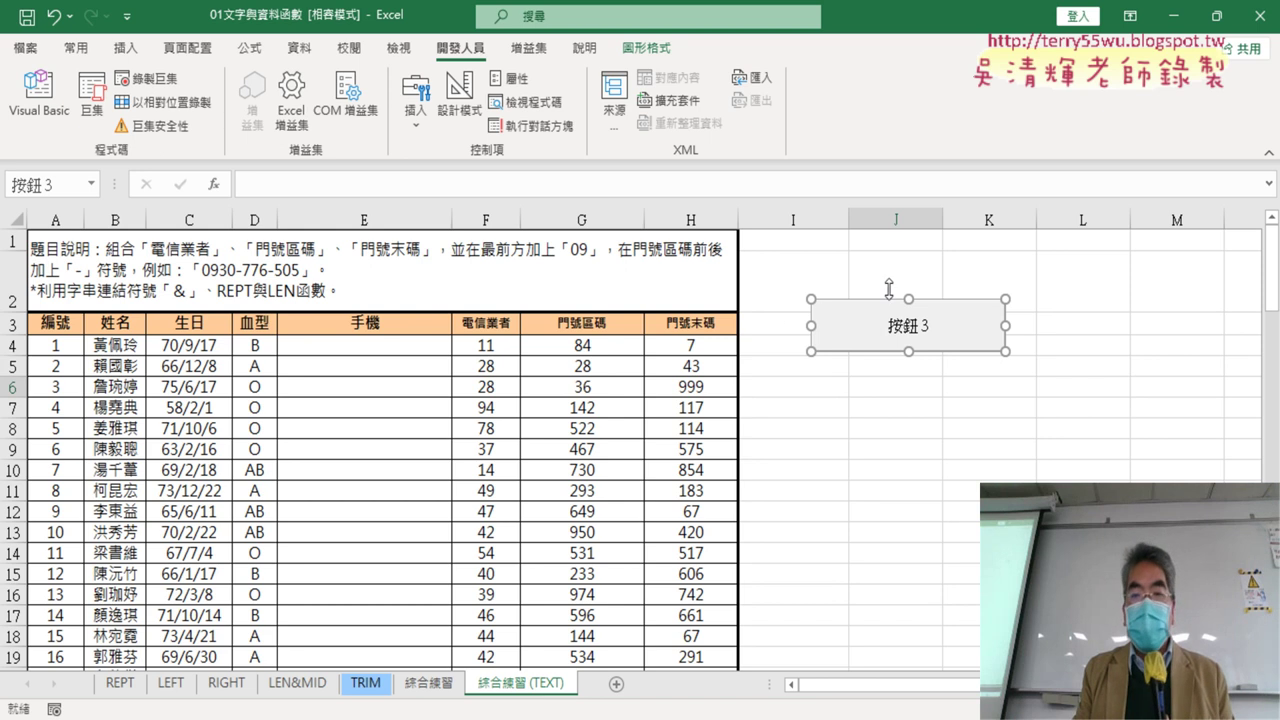
- Relabel the new button 串接 and run it to fill the phone numbers
left_click(898, 330)
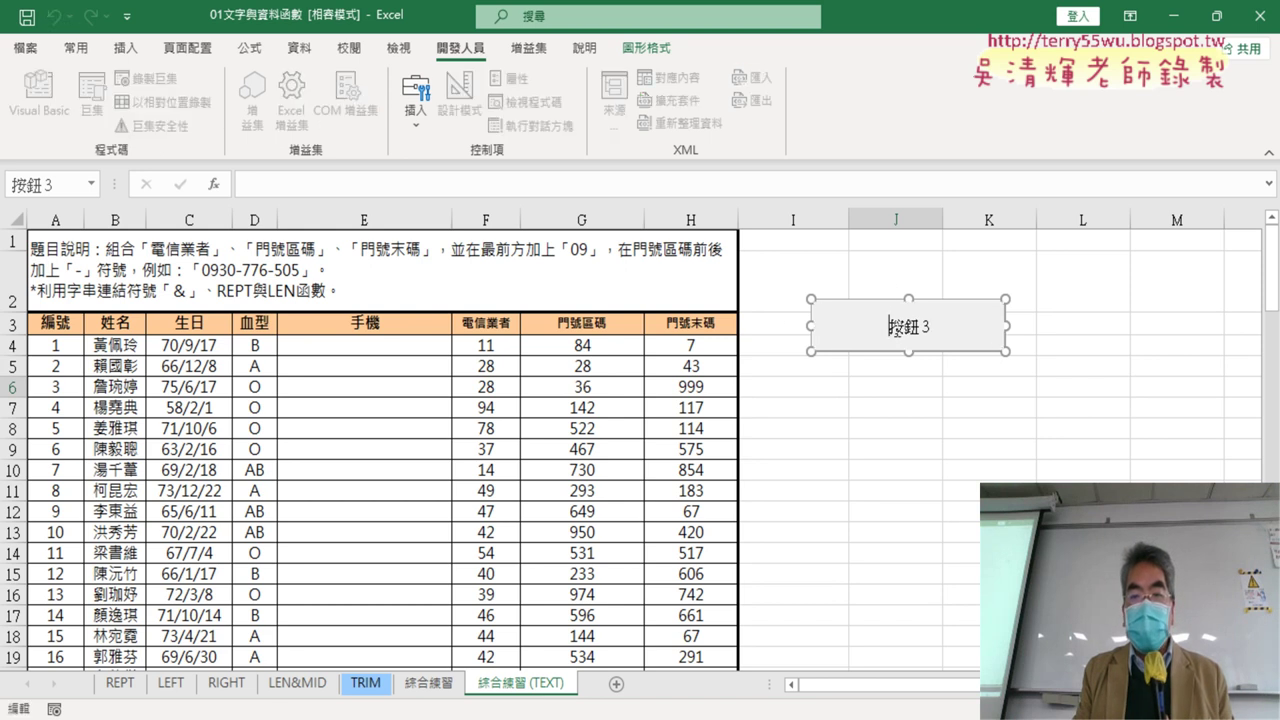
key("Delete")
key("Delete")
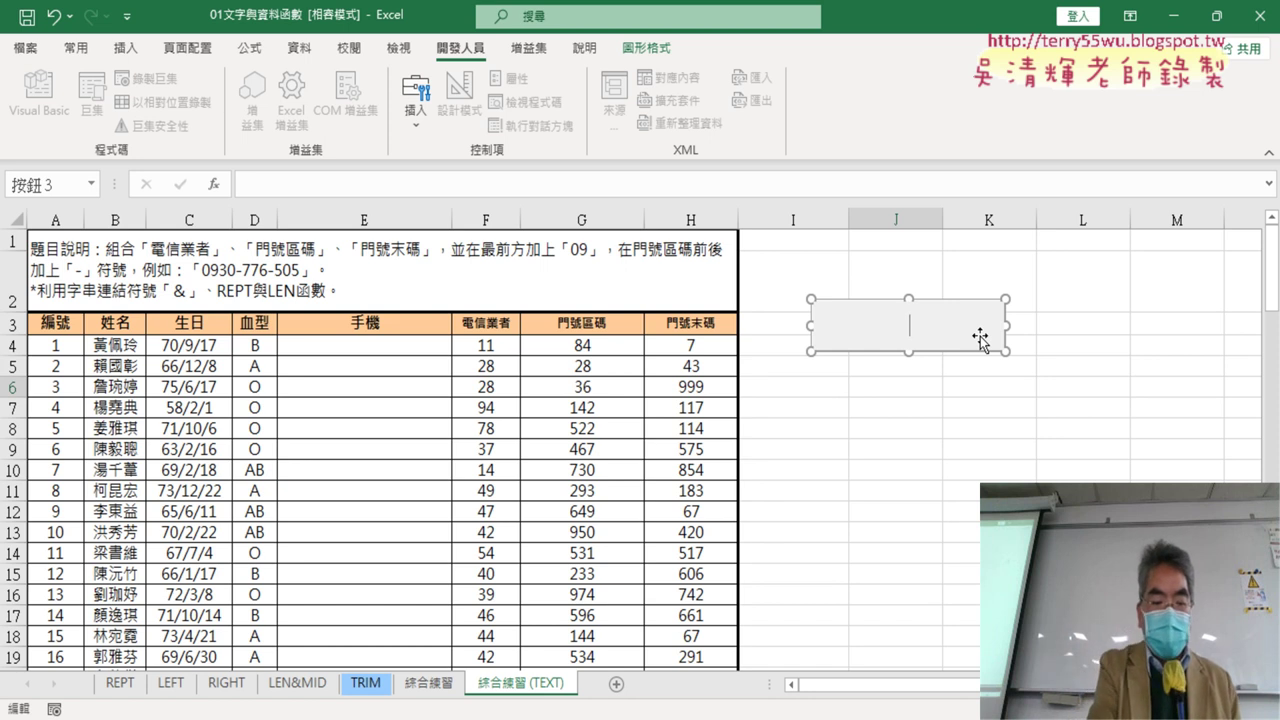
type("串接")
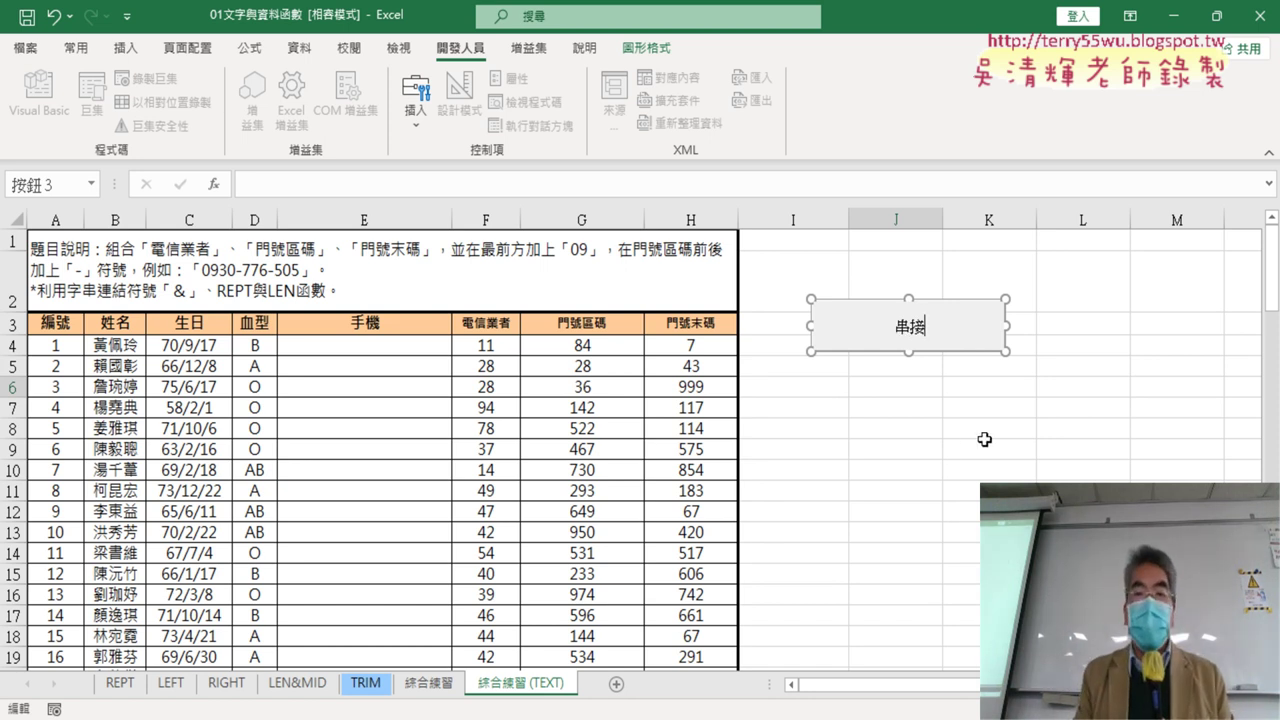
left_click(942, 440)
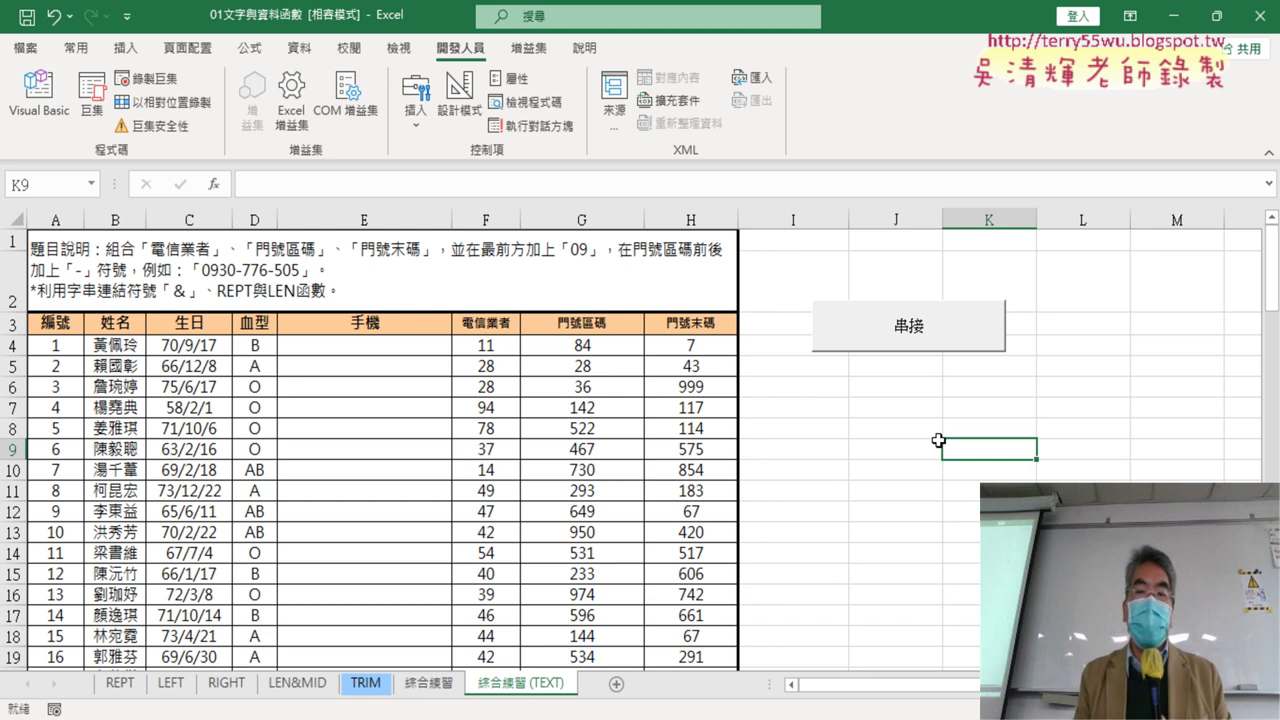
left_click(929, 343)
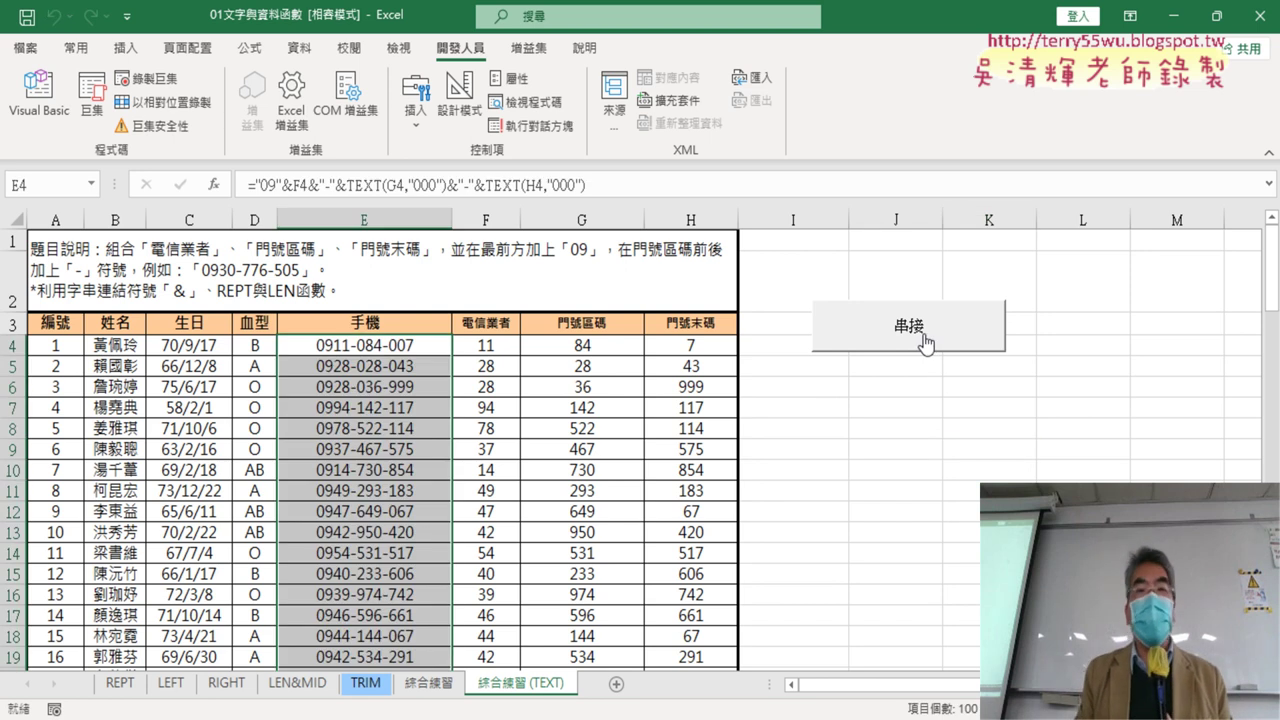
left_click(415, 95)
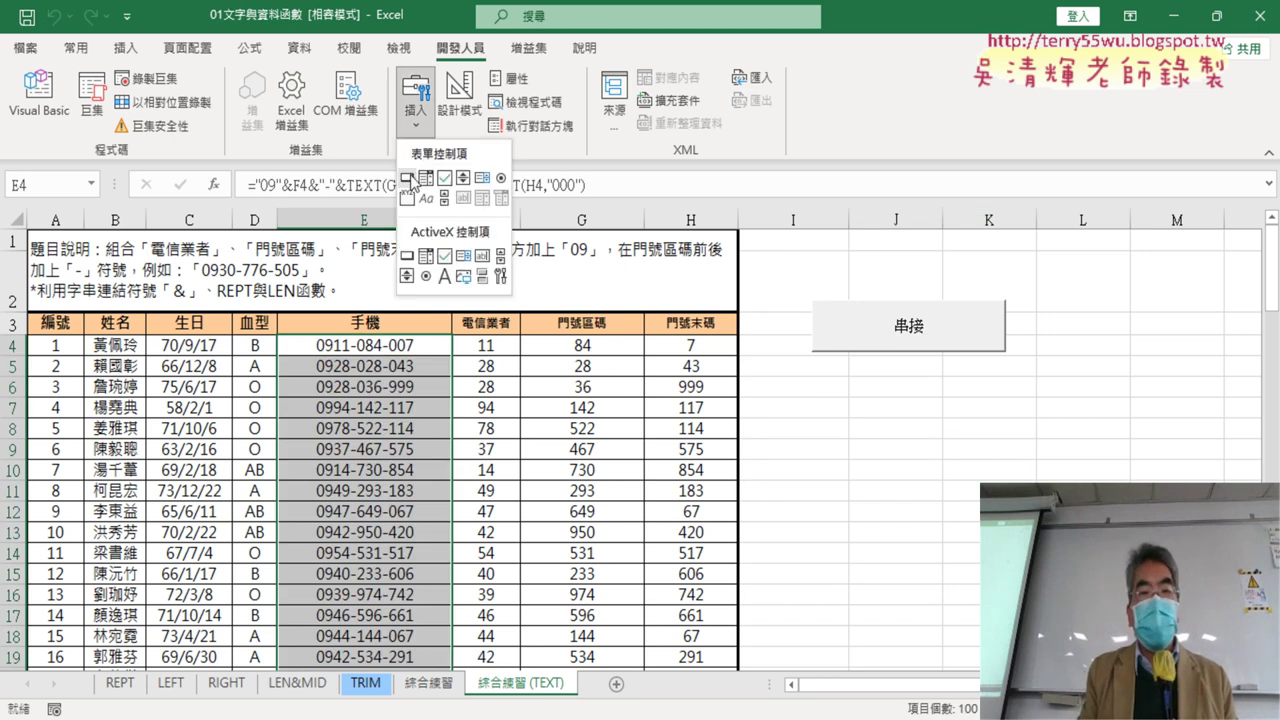
- Draw a second form button below 串接 and assign it the 清除 macro
left_click(409, 177)
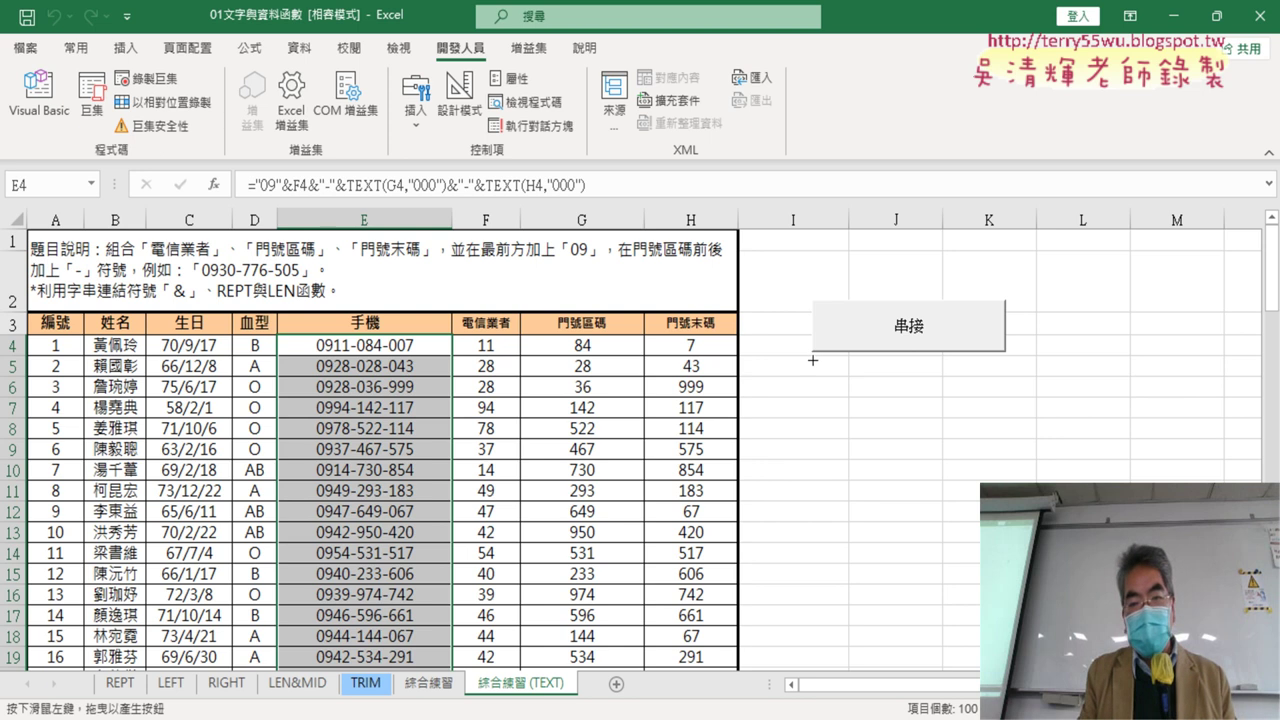
left_click_drag(813, 360, 1002, 407)
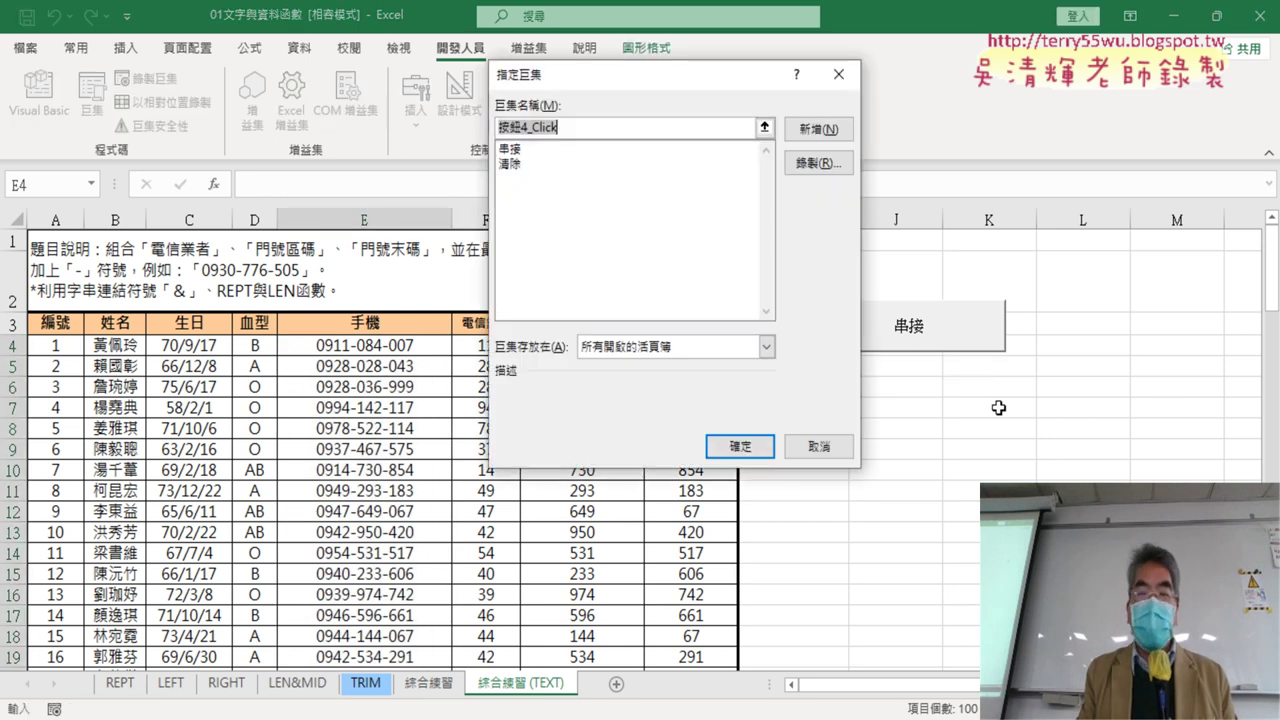
left_click(514, 164)
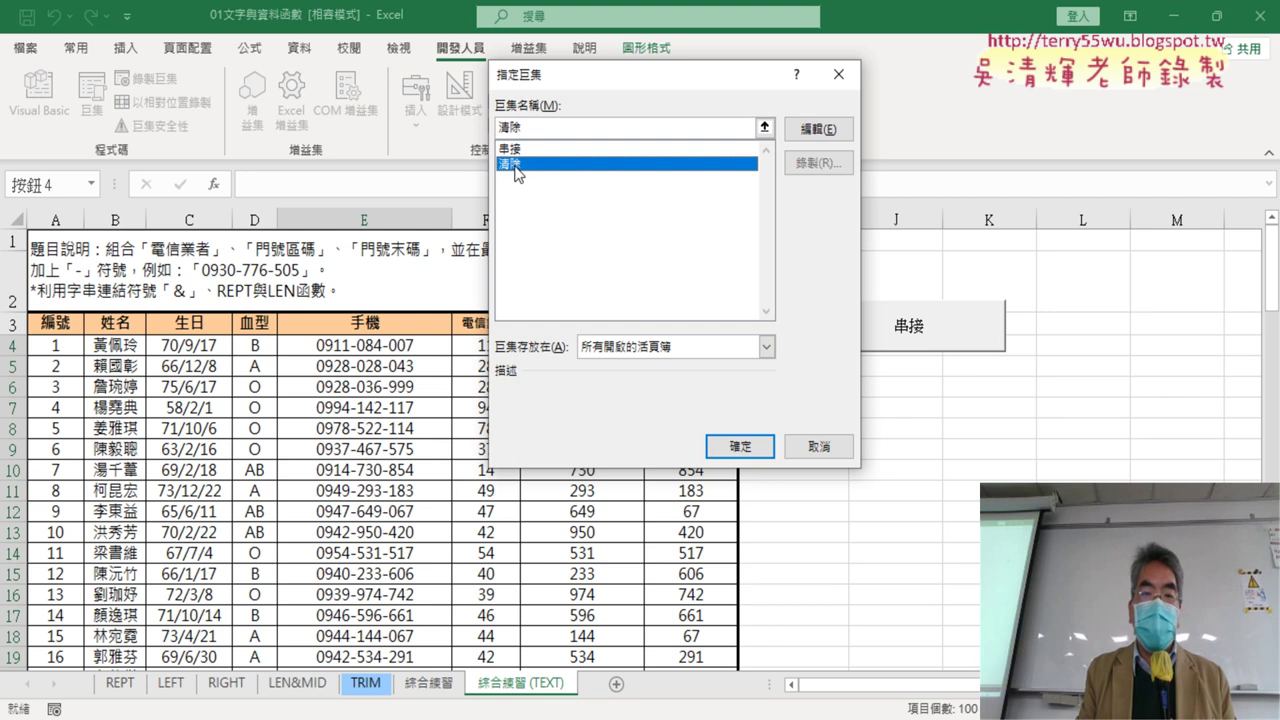
left_click_drag(528, 128, 499, 128)
right_click(500, 129)
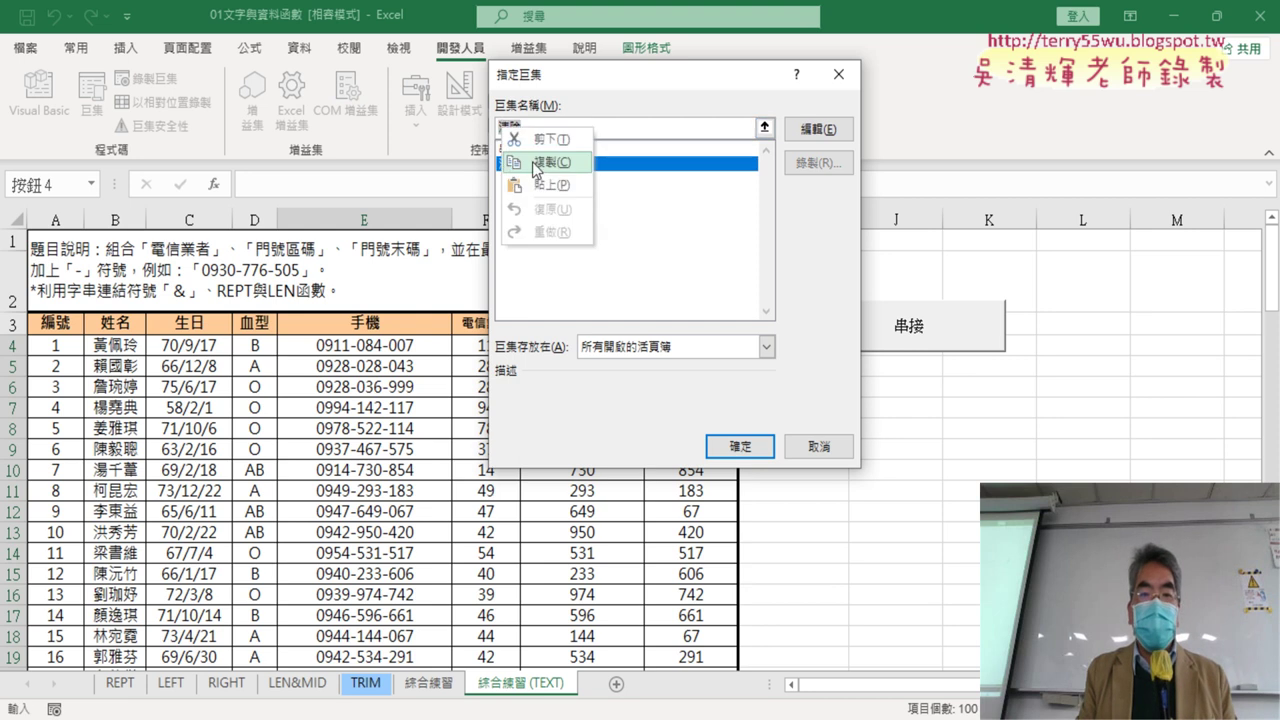
left_click(541, 163)
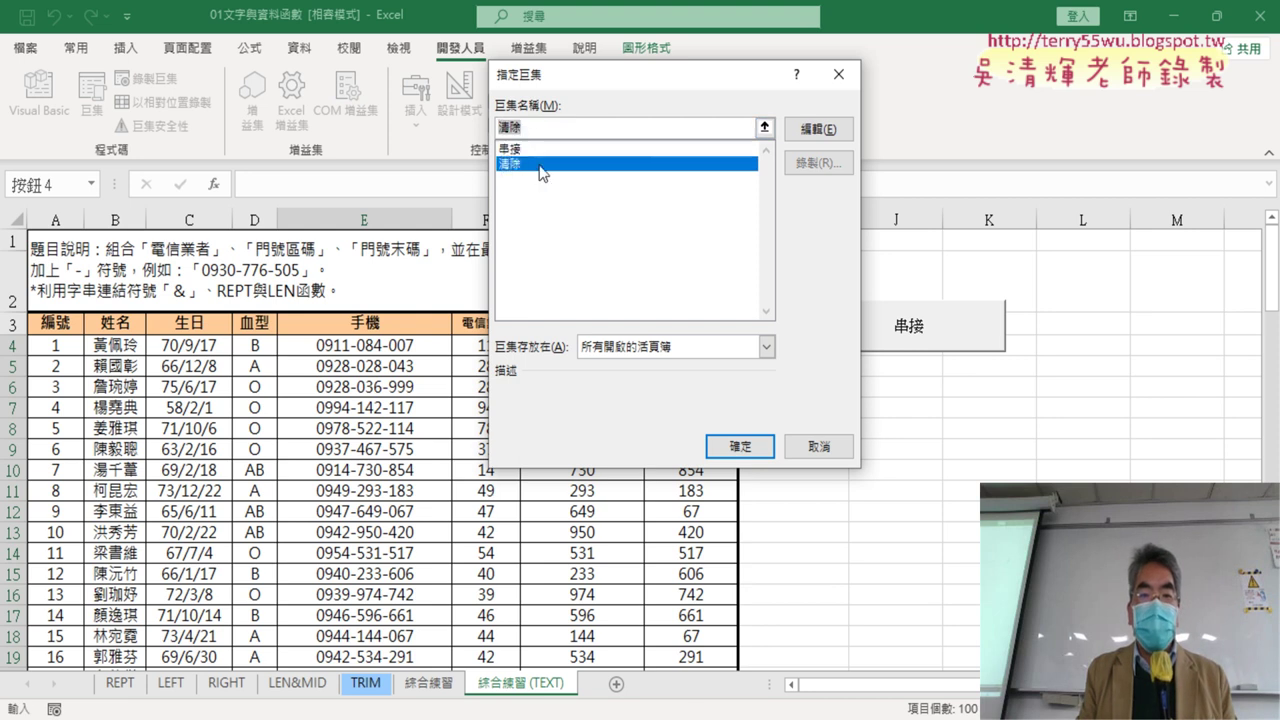
left_click(758, 445)
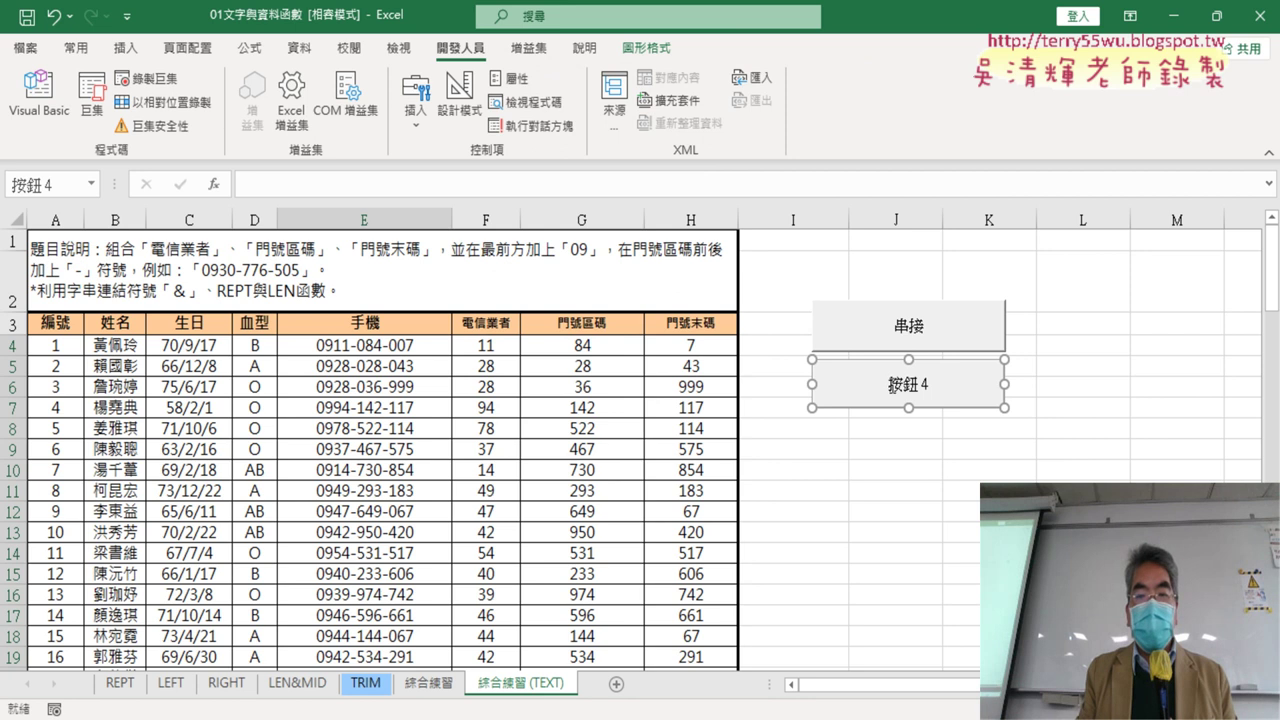
left_click(908, 385)
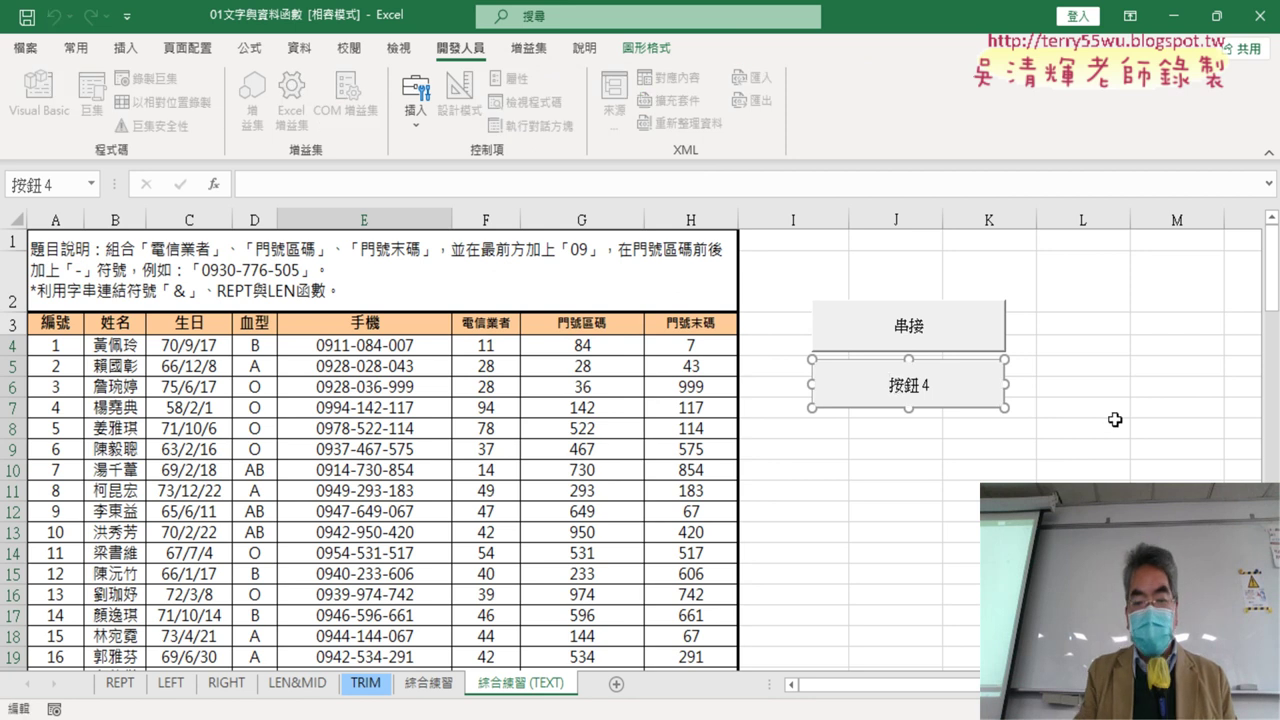
- Replace the second button's default caption with 清除
key("BackSpace")
key("BackSpace")
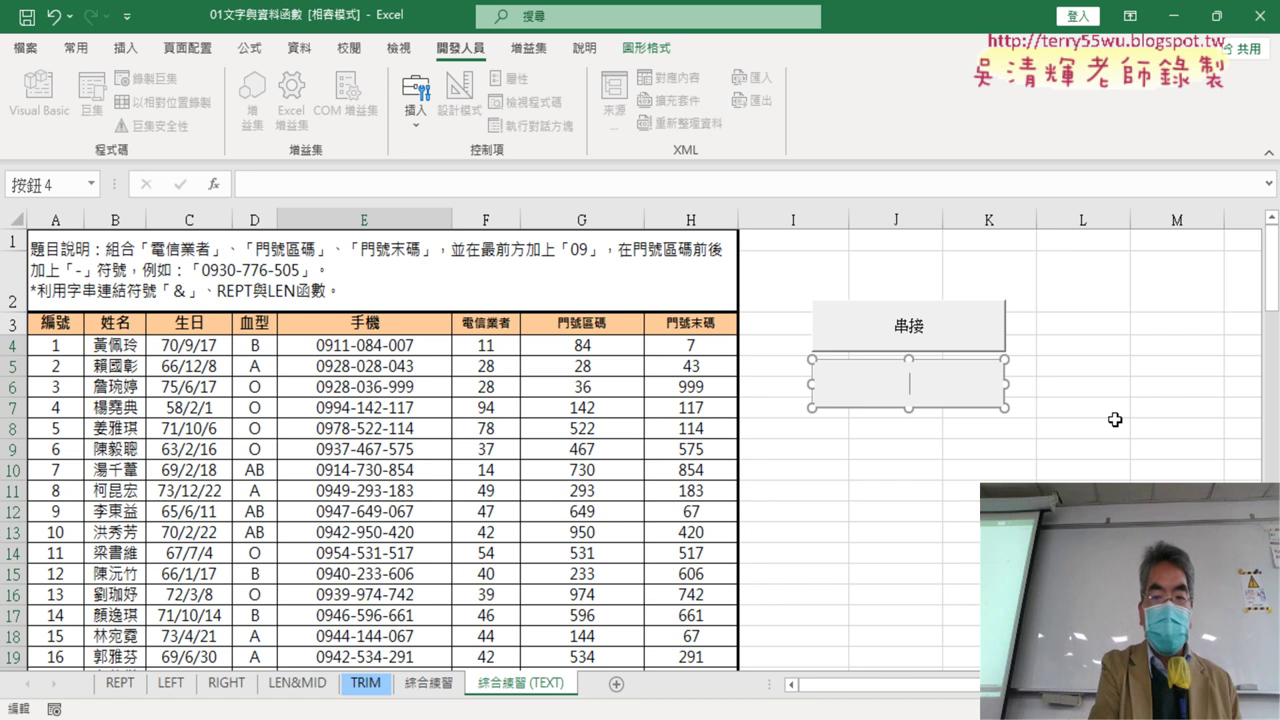
type("清除")
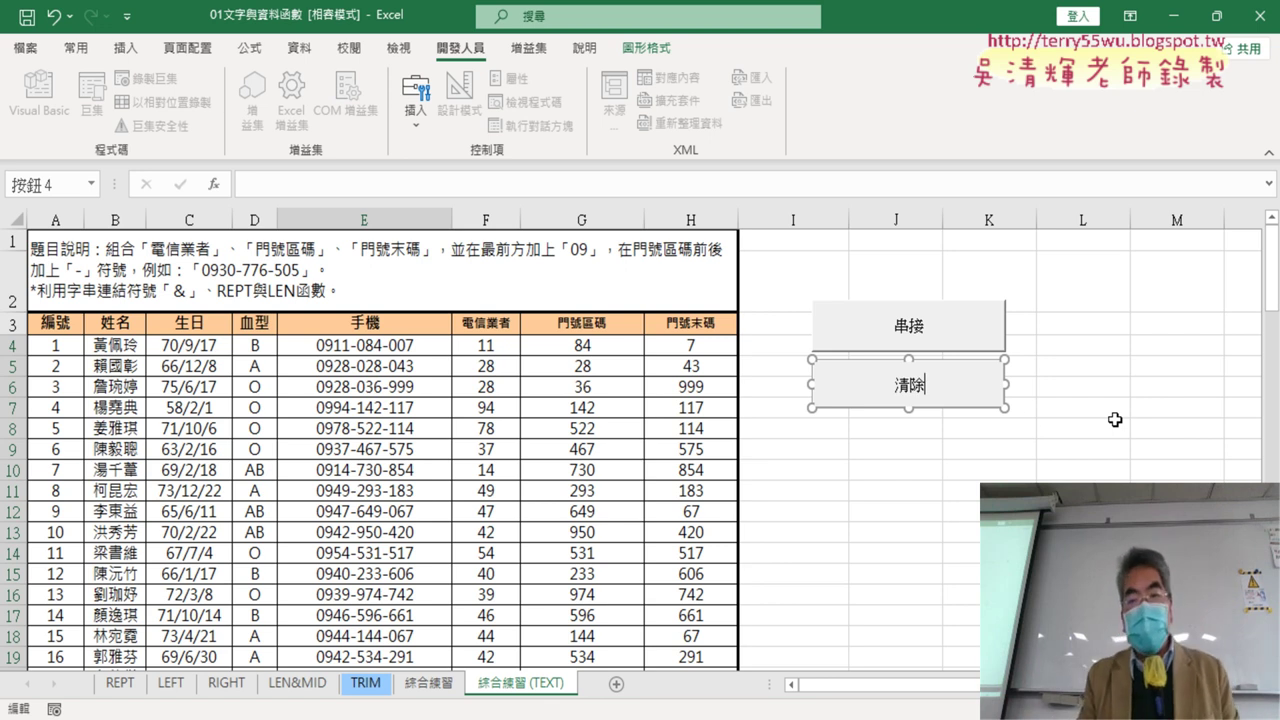
left_click(1073, 408)
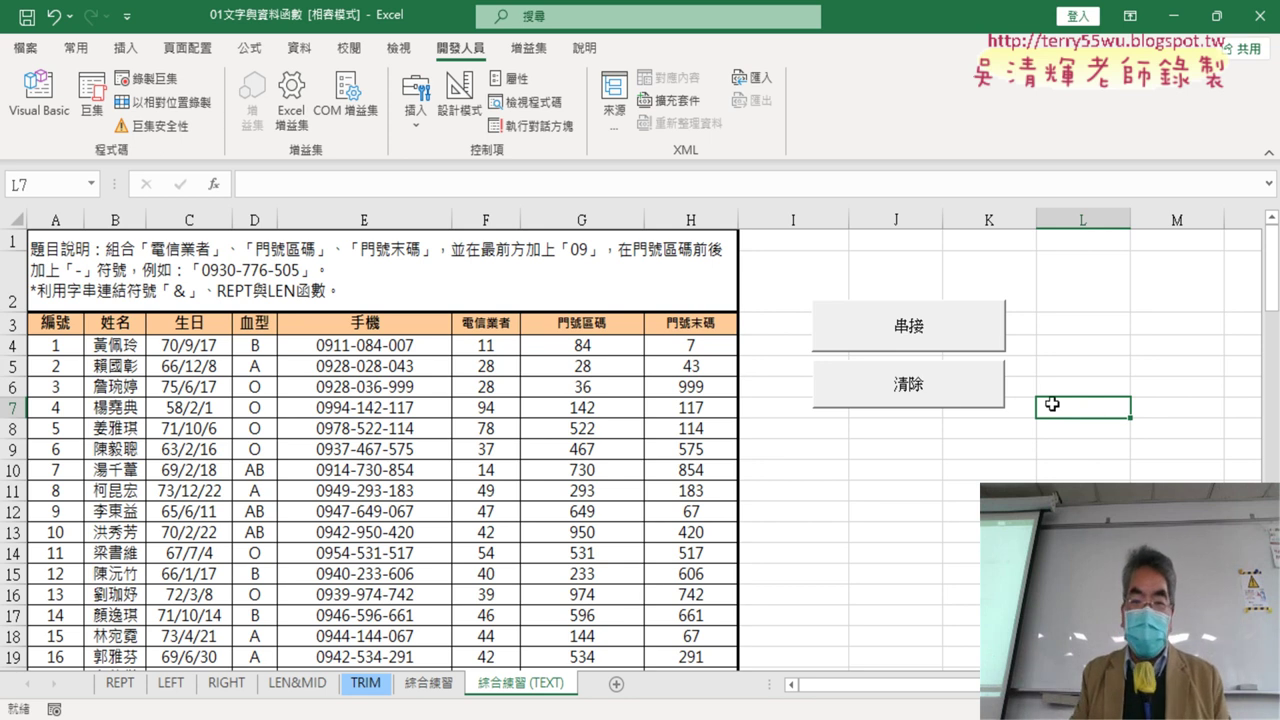
- Test 清除, 串接, then 清除 again to clear, refill and re-clear column E
left_click(938, 398)
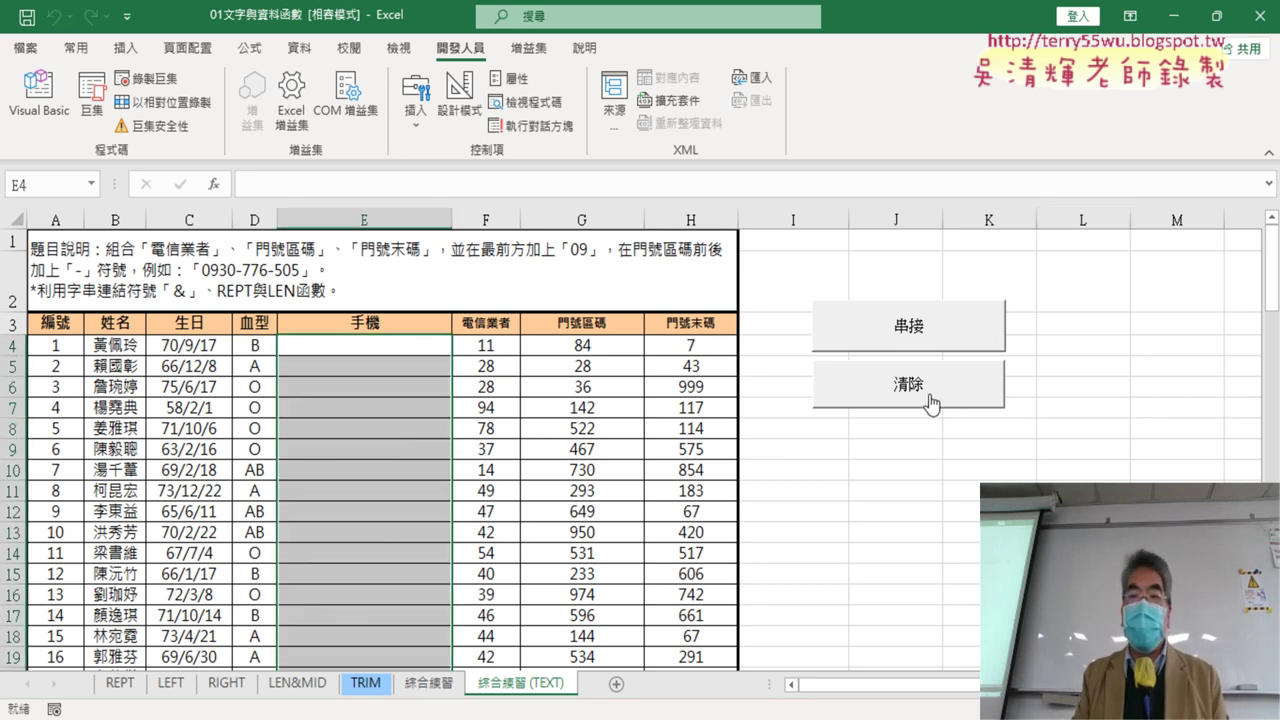
left_click(922, 338)
left_click(925, 386)
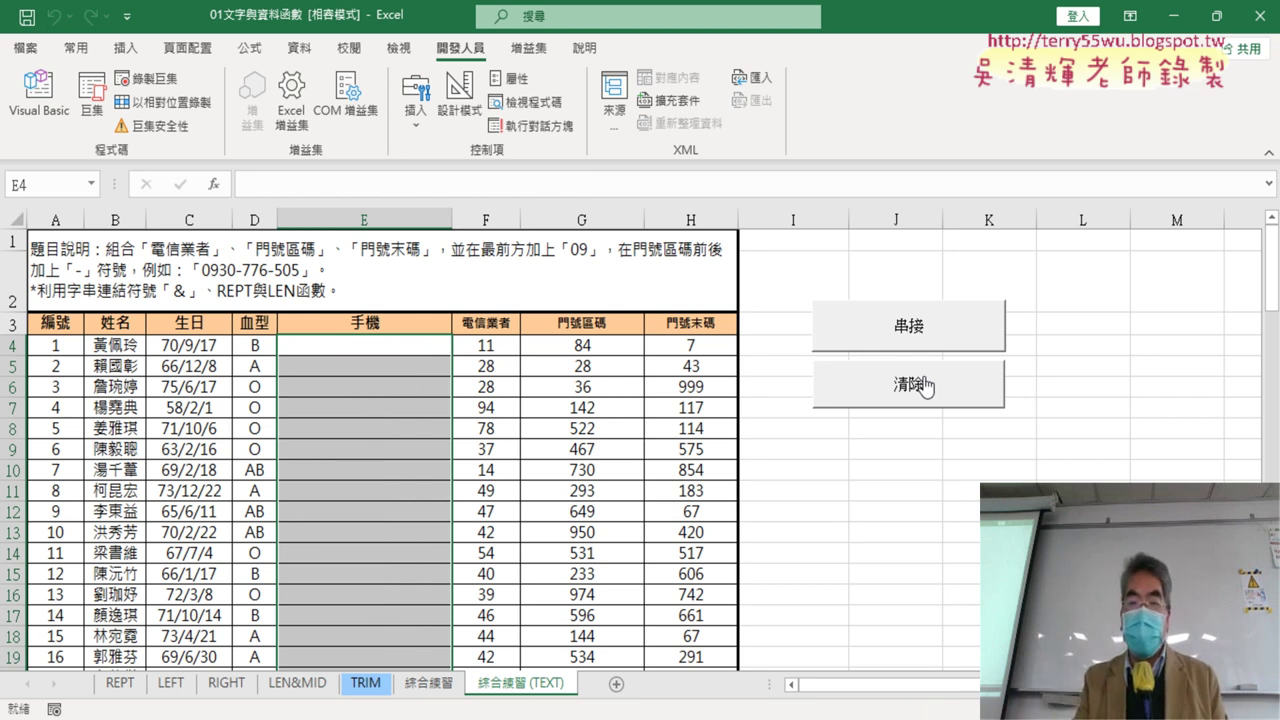
- Reassign the 串接 macro to the 串接 button through 指定巨集
right_click(938, 330)
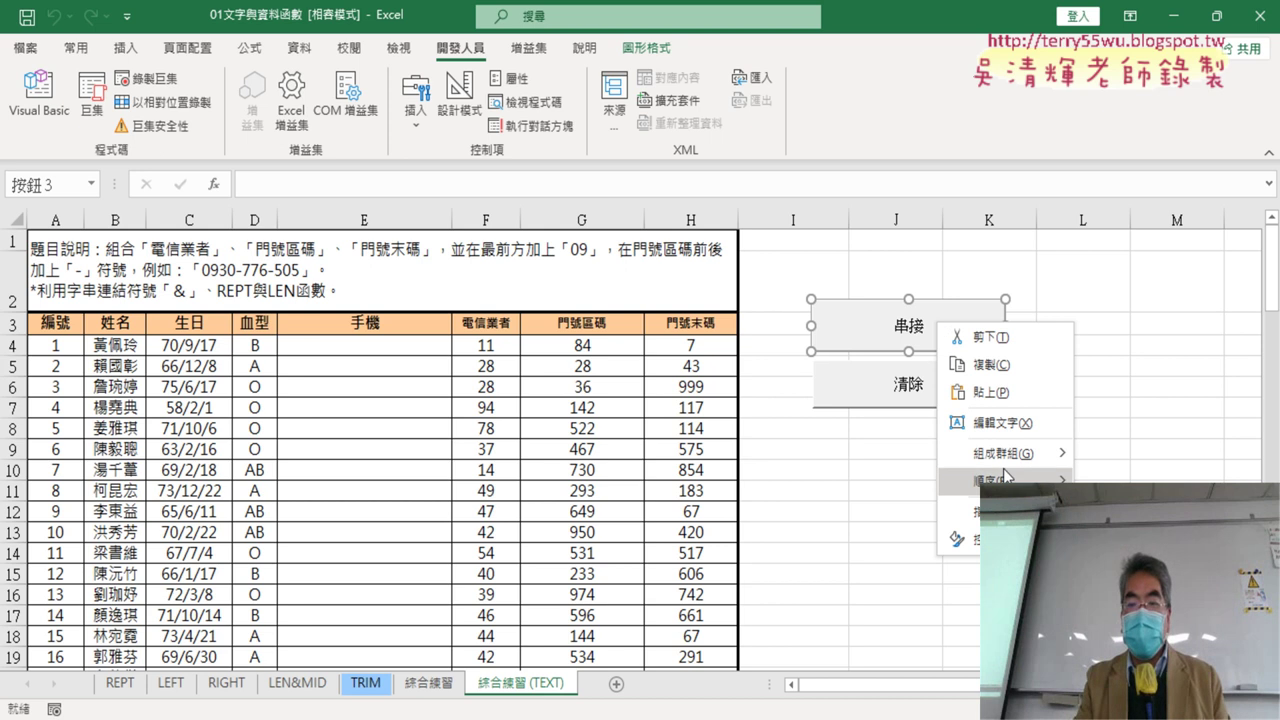
left_click(1010, 511)
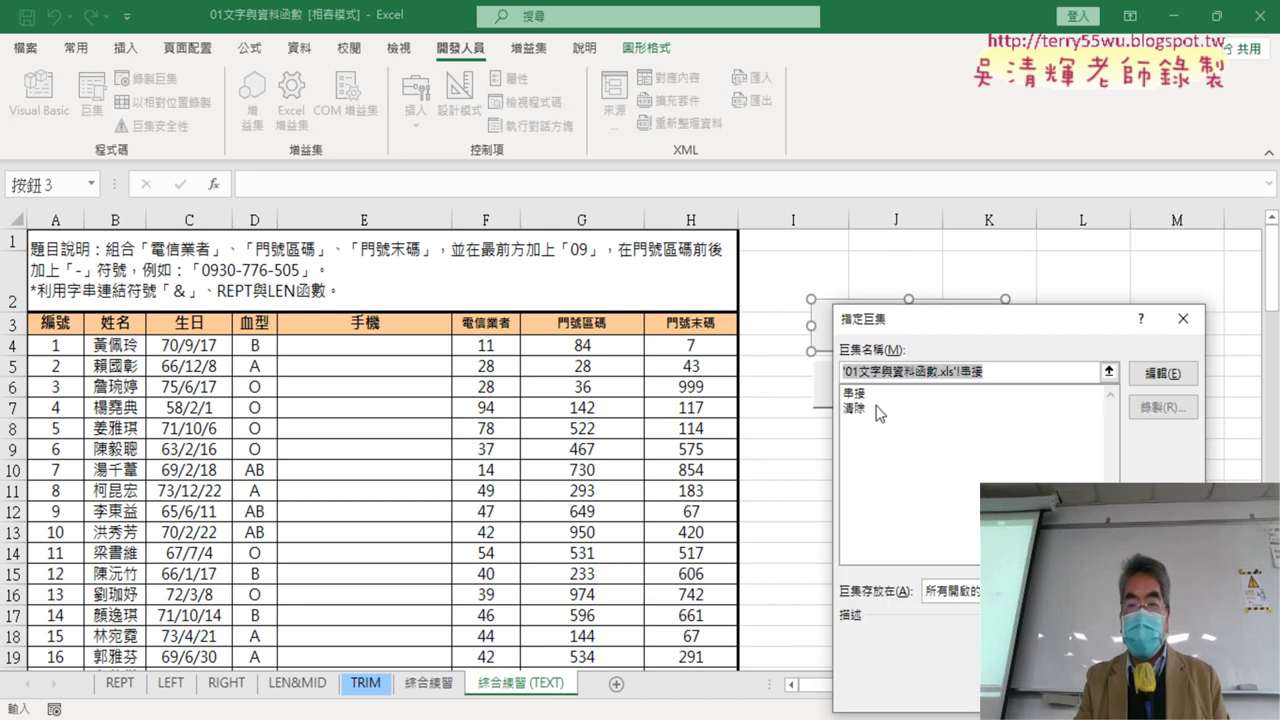
left_click_drag(927, 338, 884, 423)
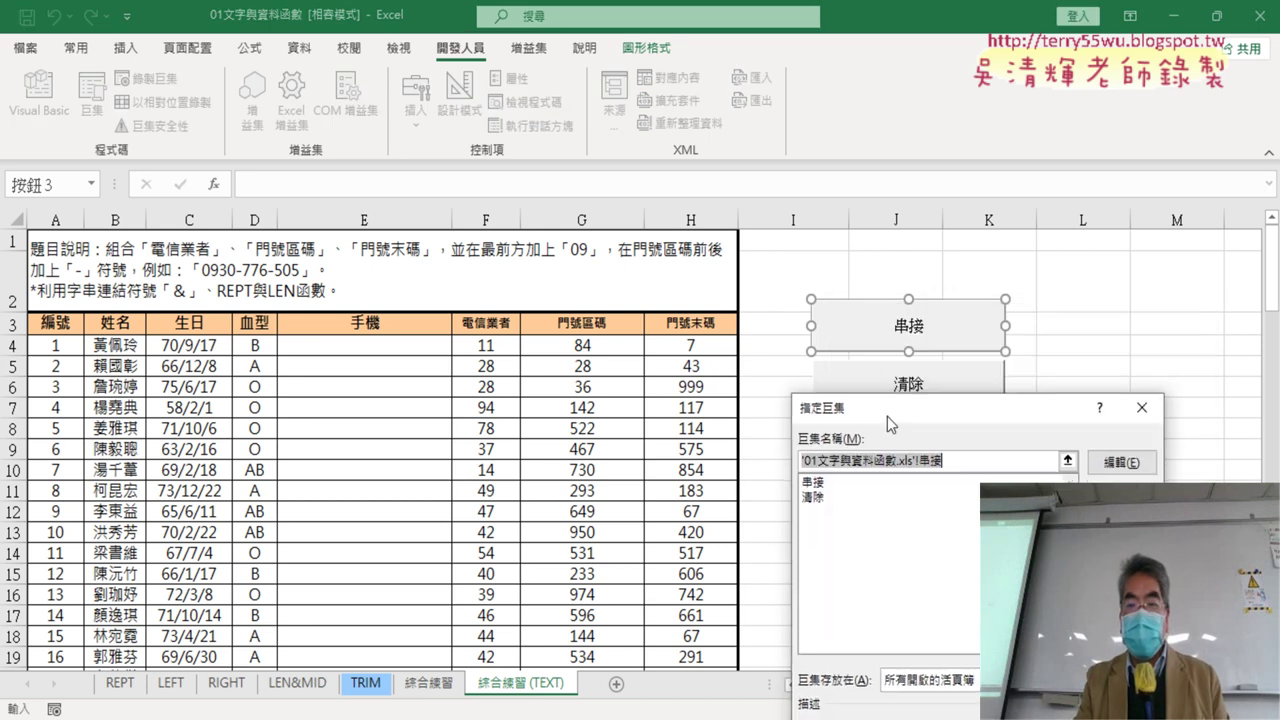
left_click(812, 479)
left_click_drag(880, 404, 917, 240)
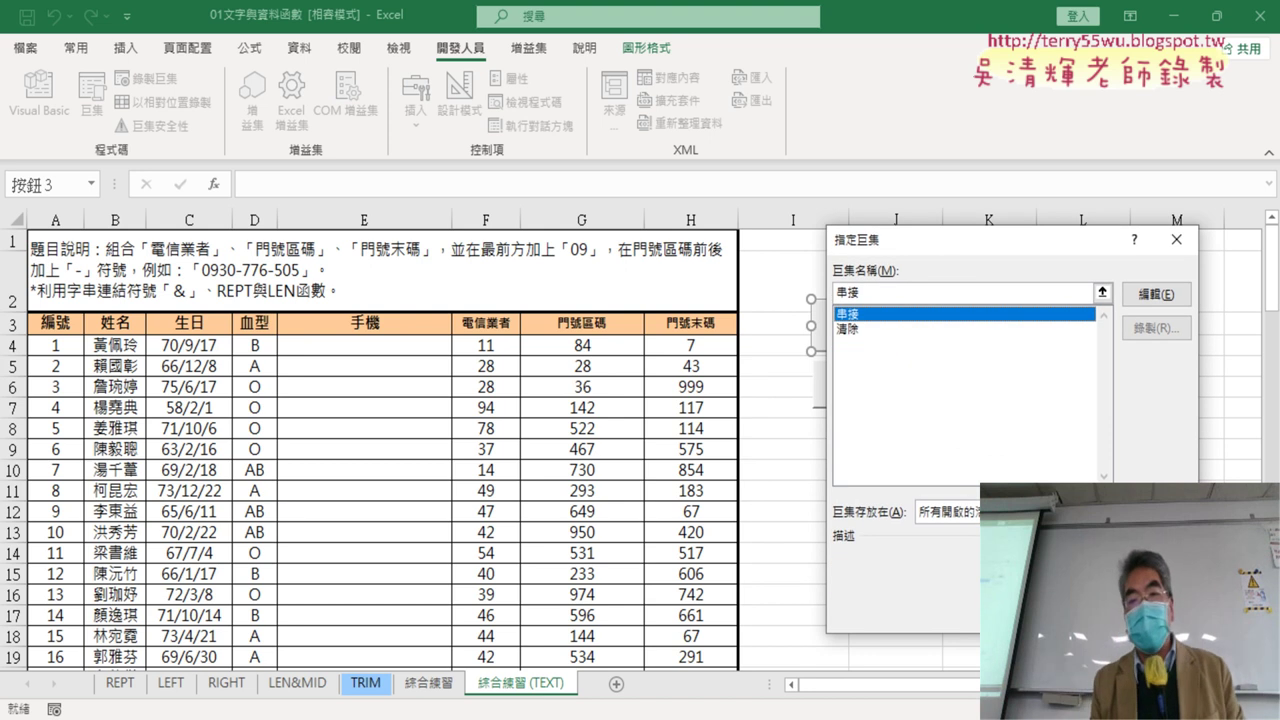
double_click(865, 314)
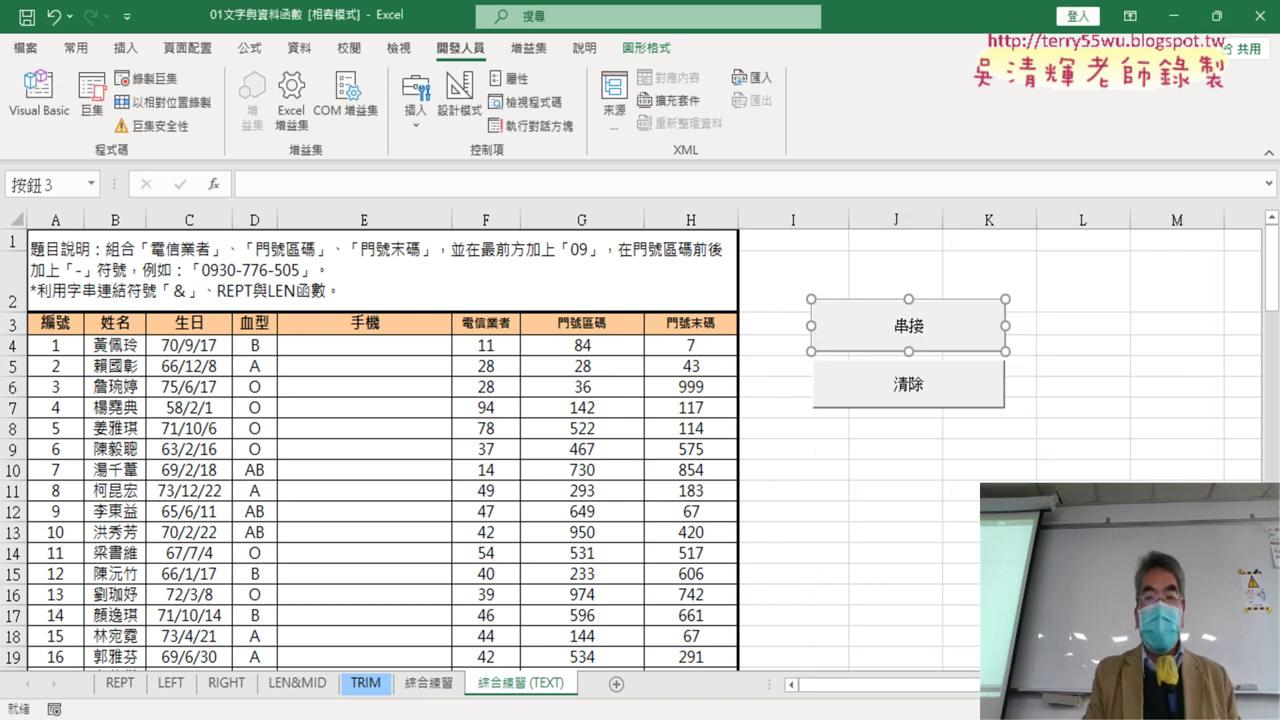
left_click(989, 573)
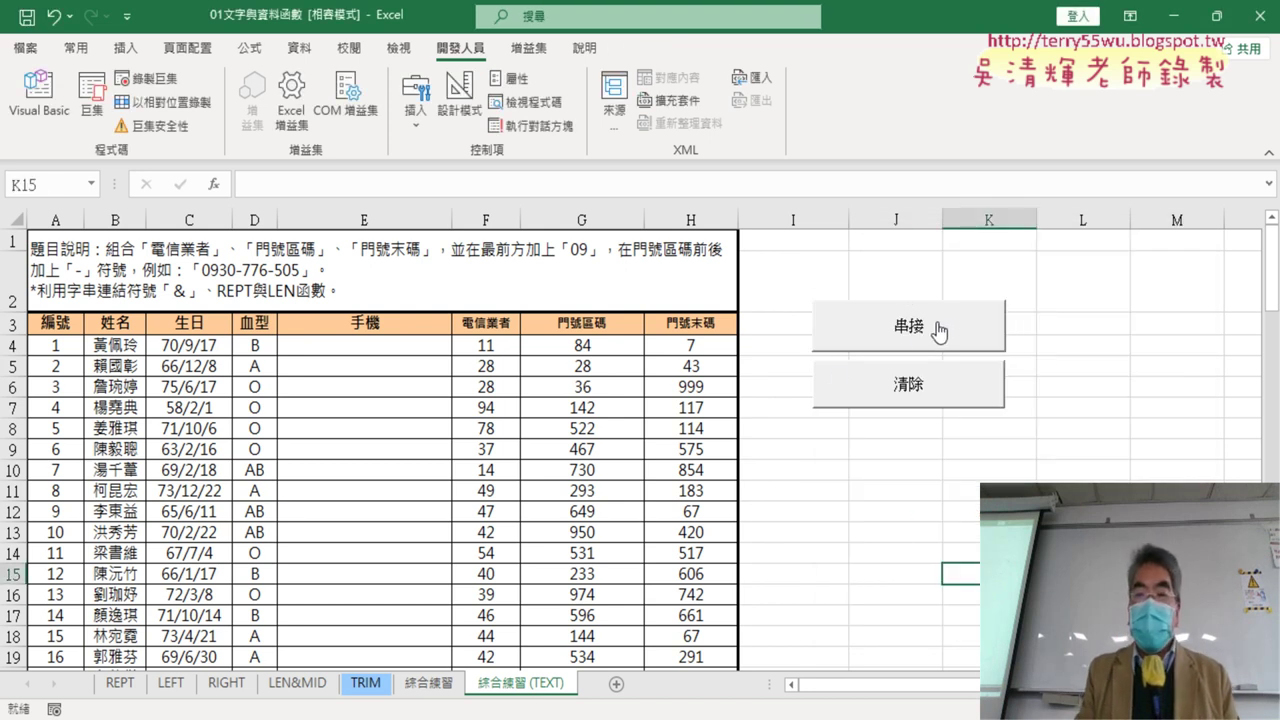
right_click(899, 332)
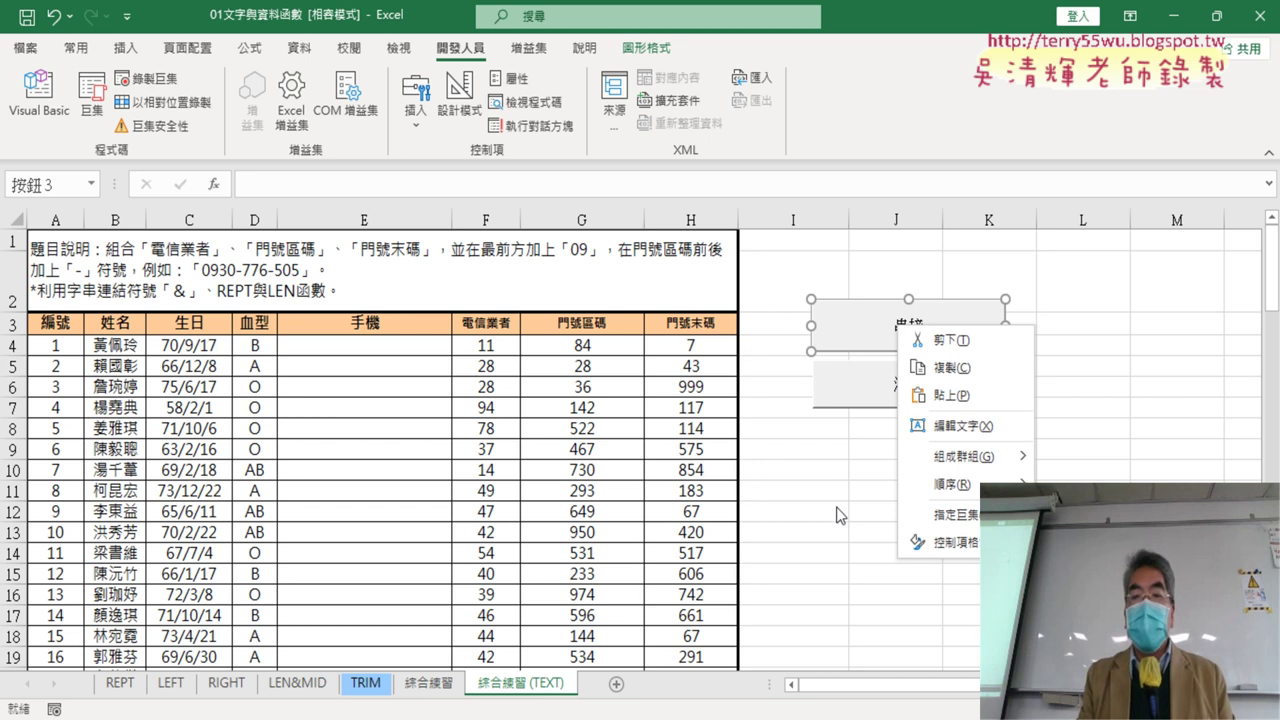
key("Escape")
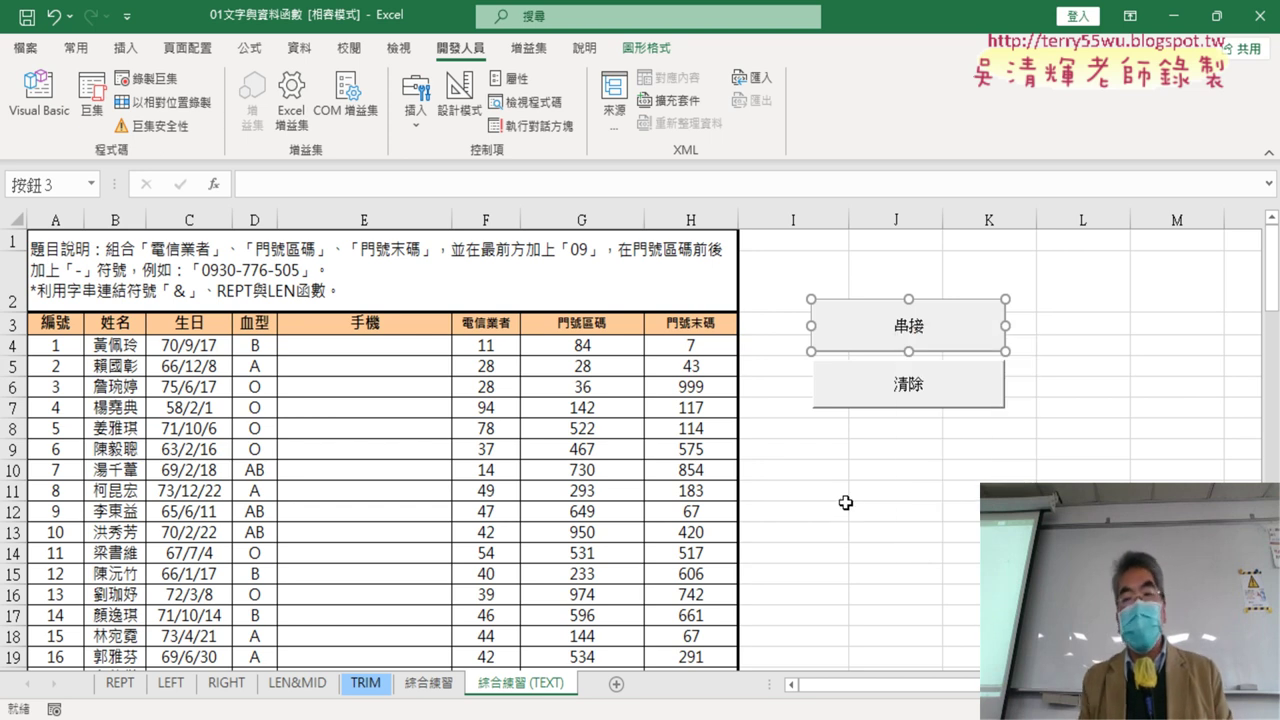
key("Escape")
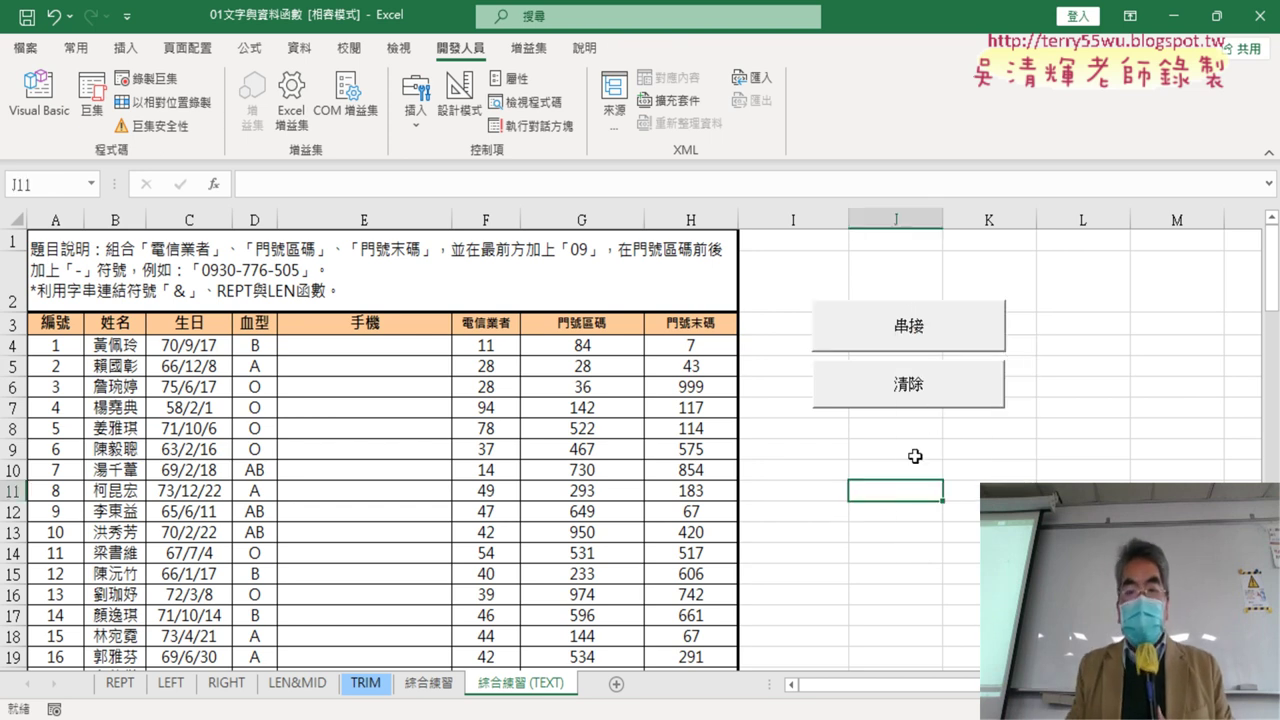
left_click(937, 403)
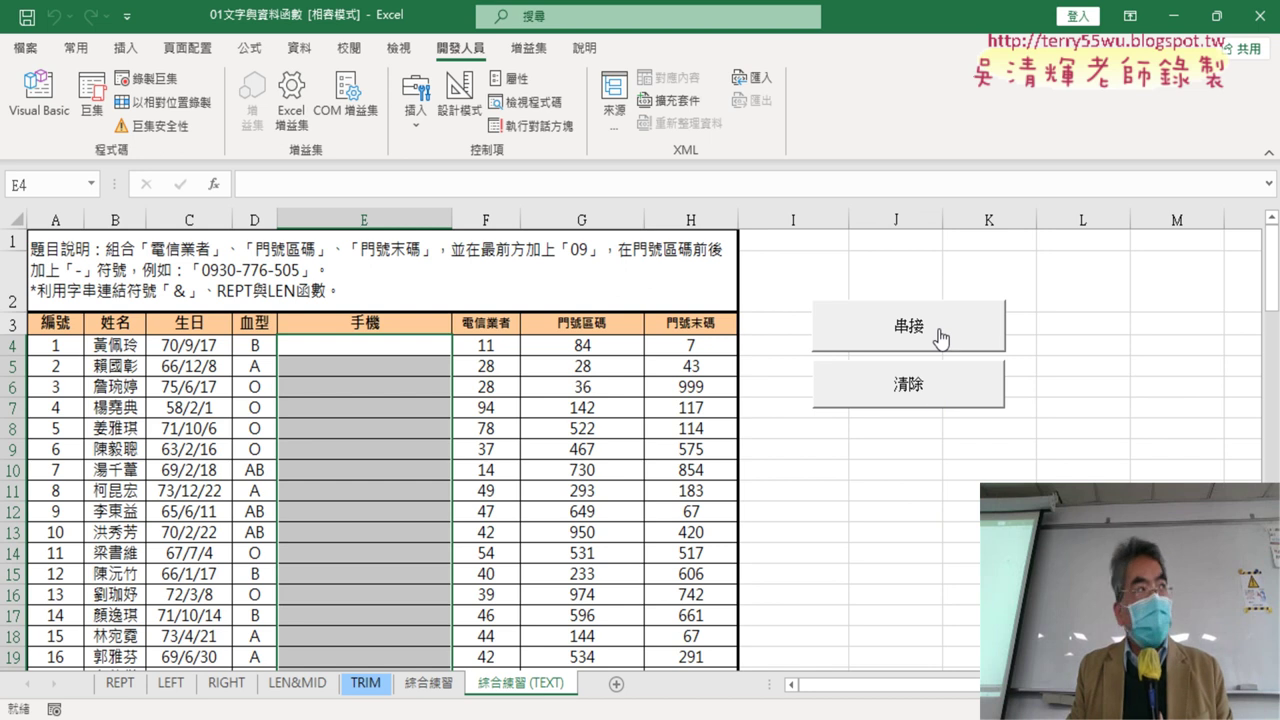
left_click(938, 336)
left_click(958, 400)
left_click(955, 345)
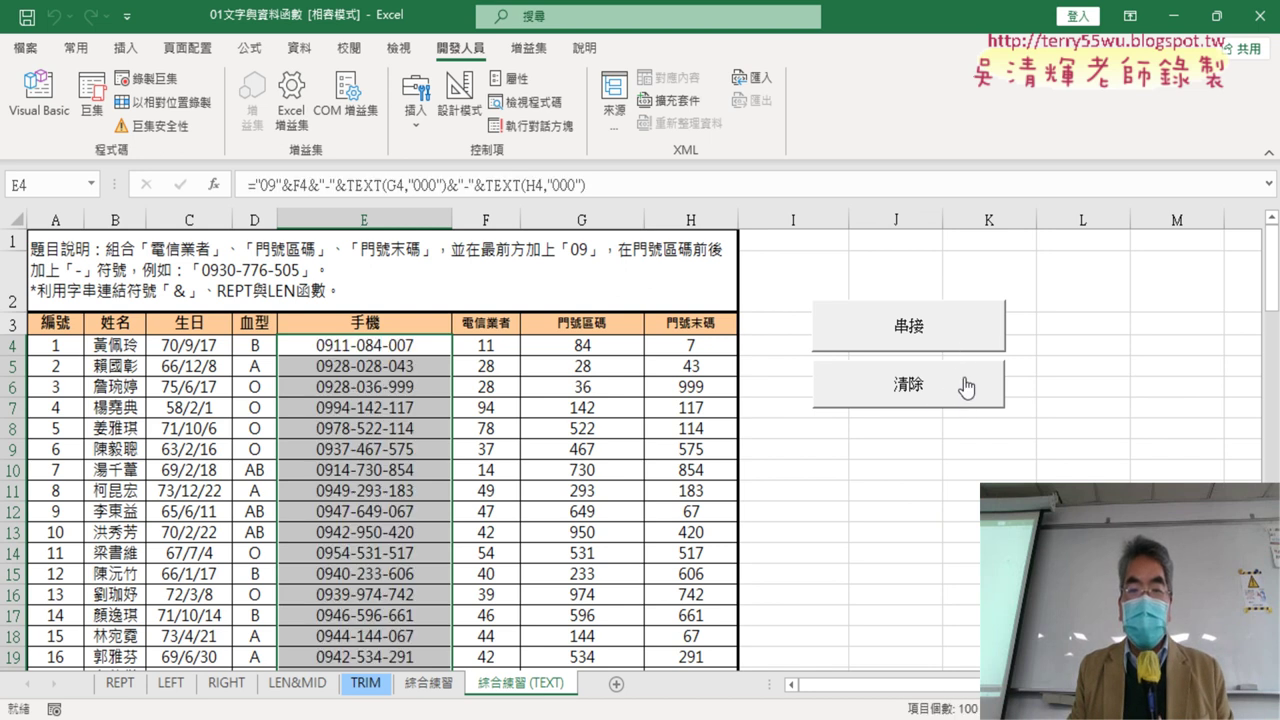
left_click(965, 398)
left_click(960, 325)
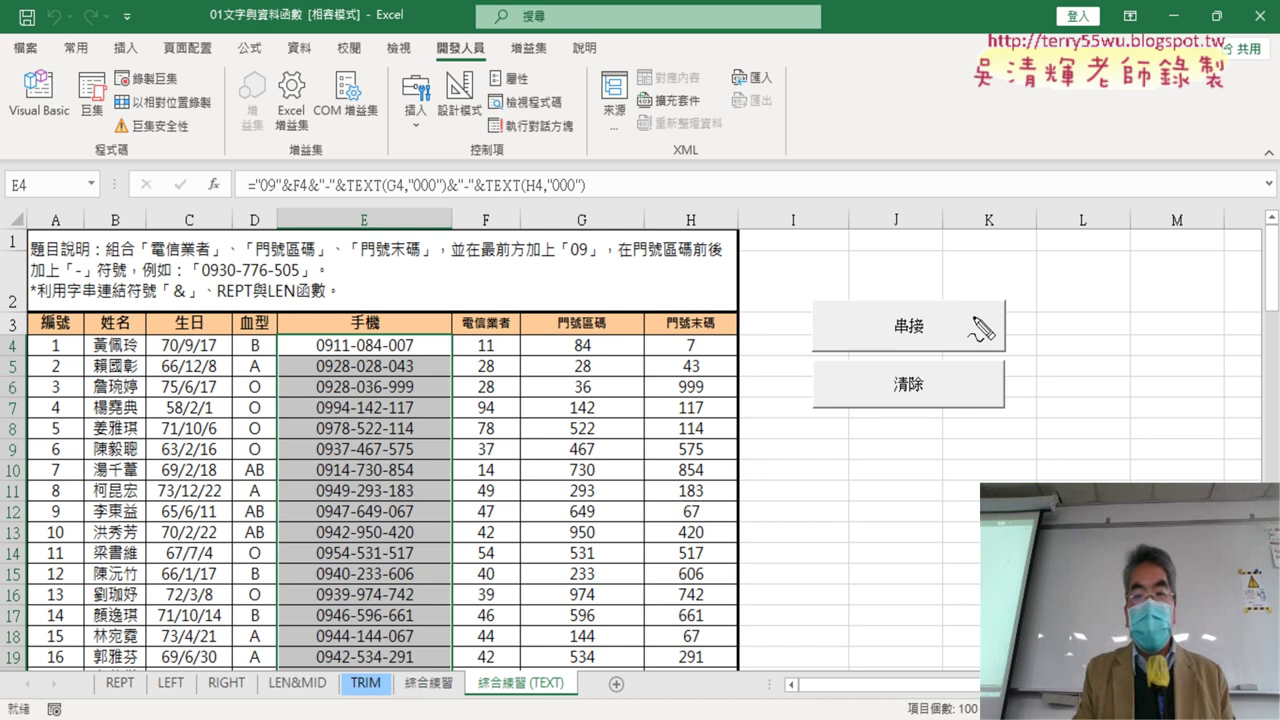
mouse_move(958, 430)
left_mouse_down()
mouse_move(938, 250)
mouse_move(950, 434)
left_mouse_up()
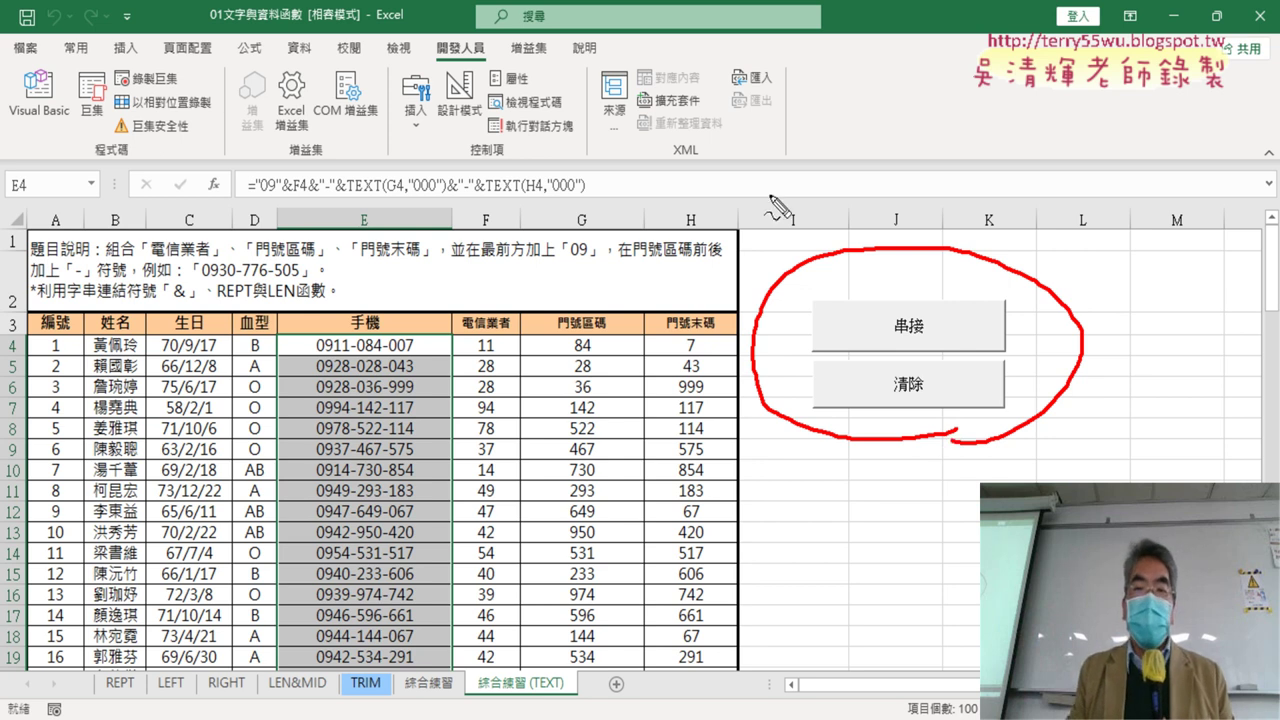
left_click_drag(68, 80, 100, 130)
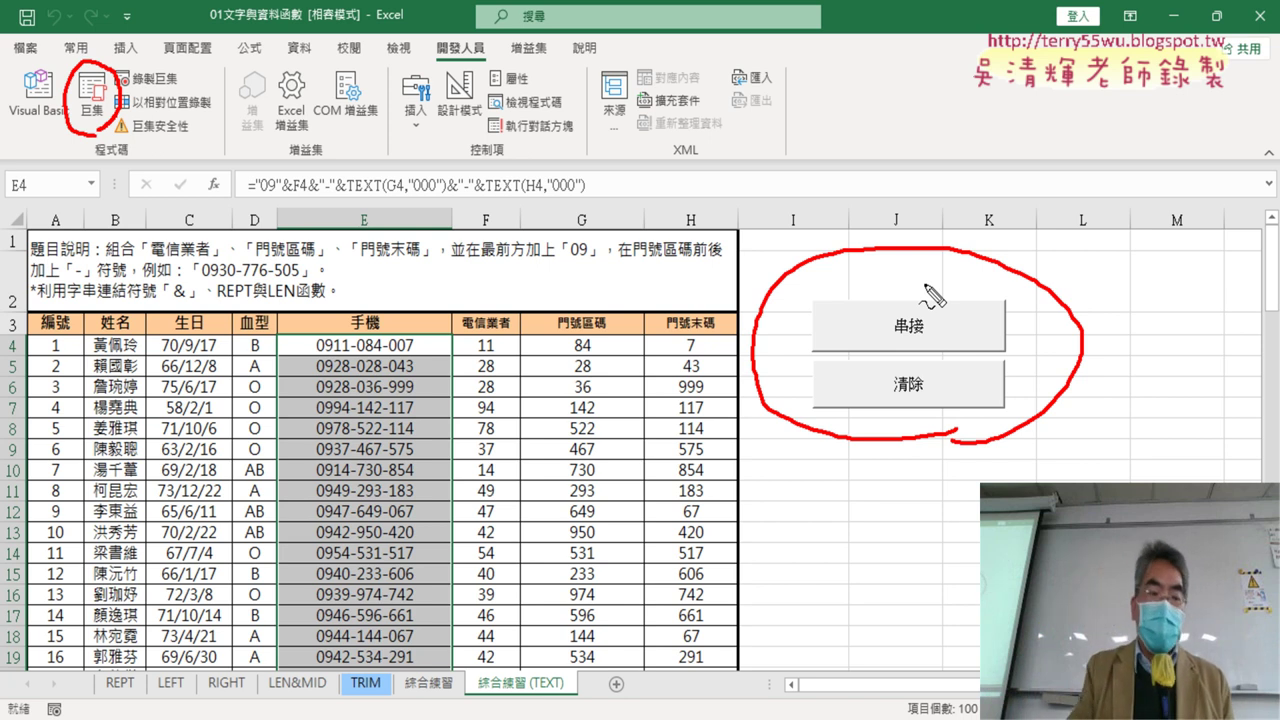
key("Escape")
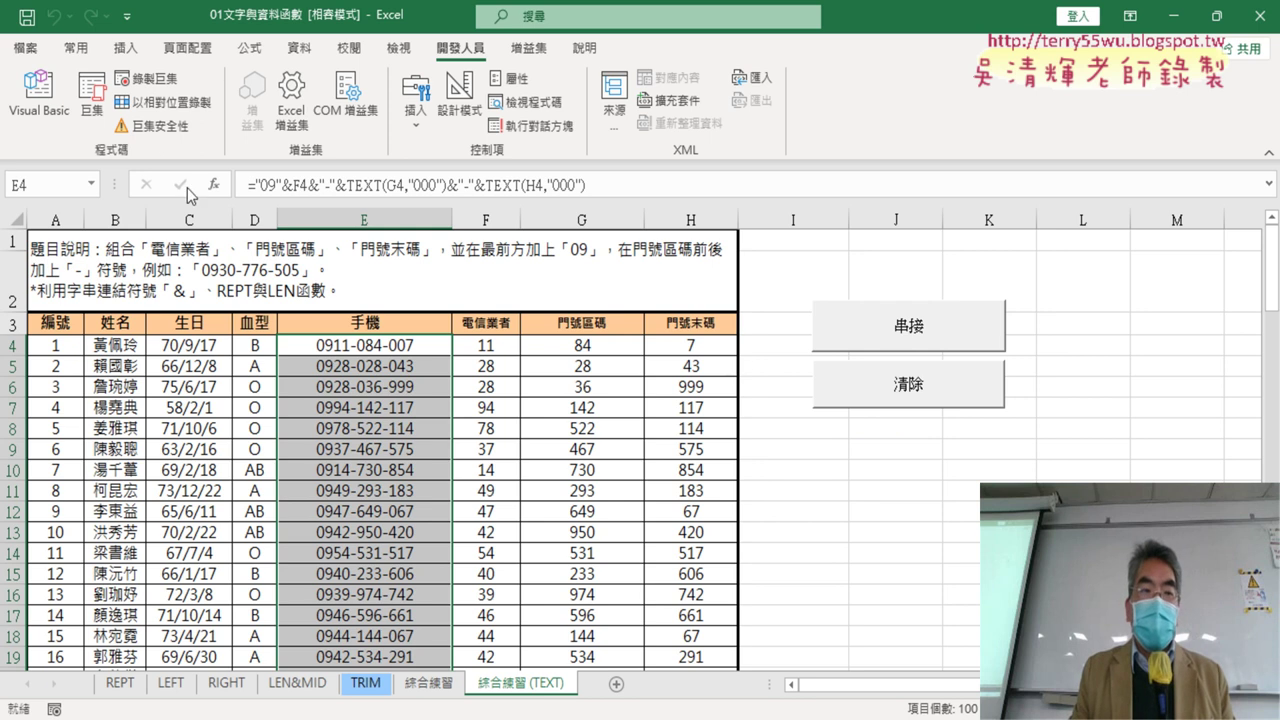
left_click(92, 95)
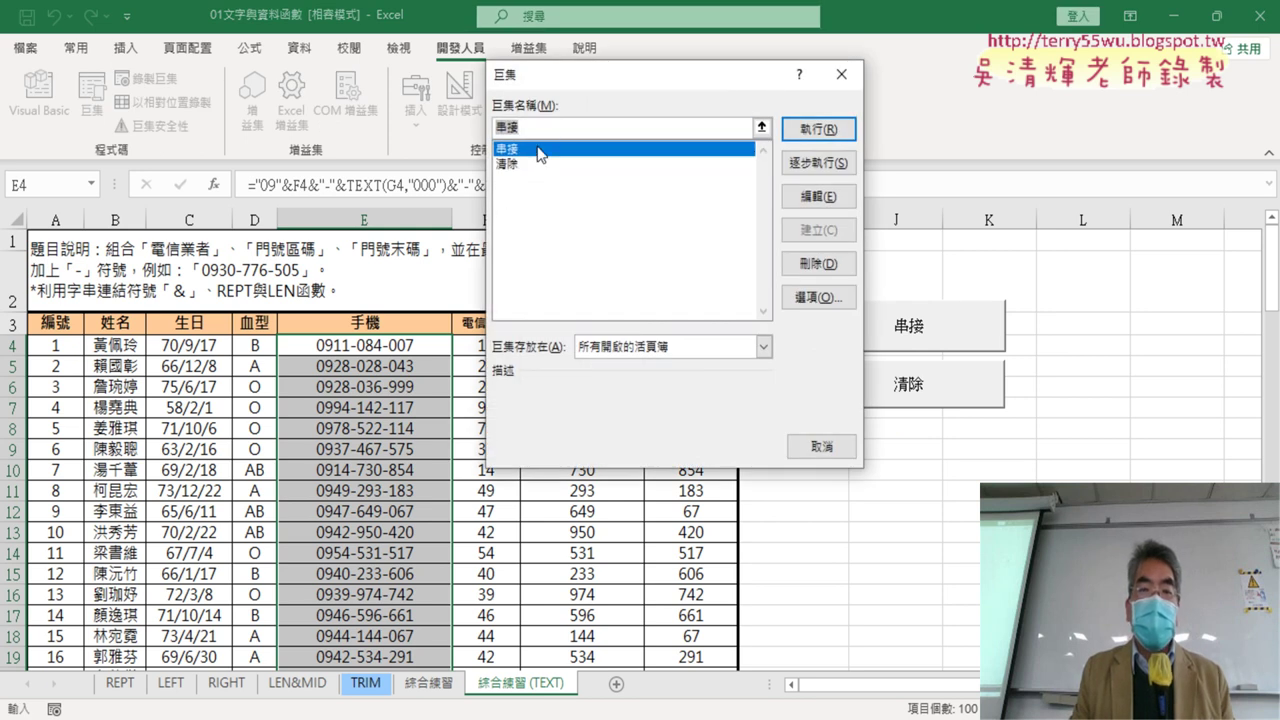
left_click(825, 201)
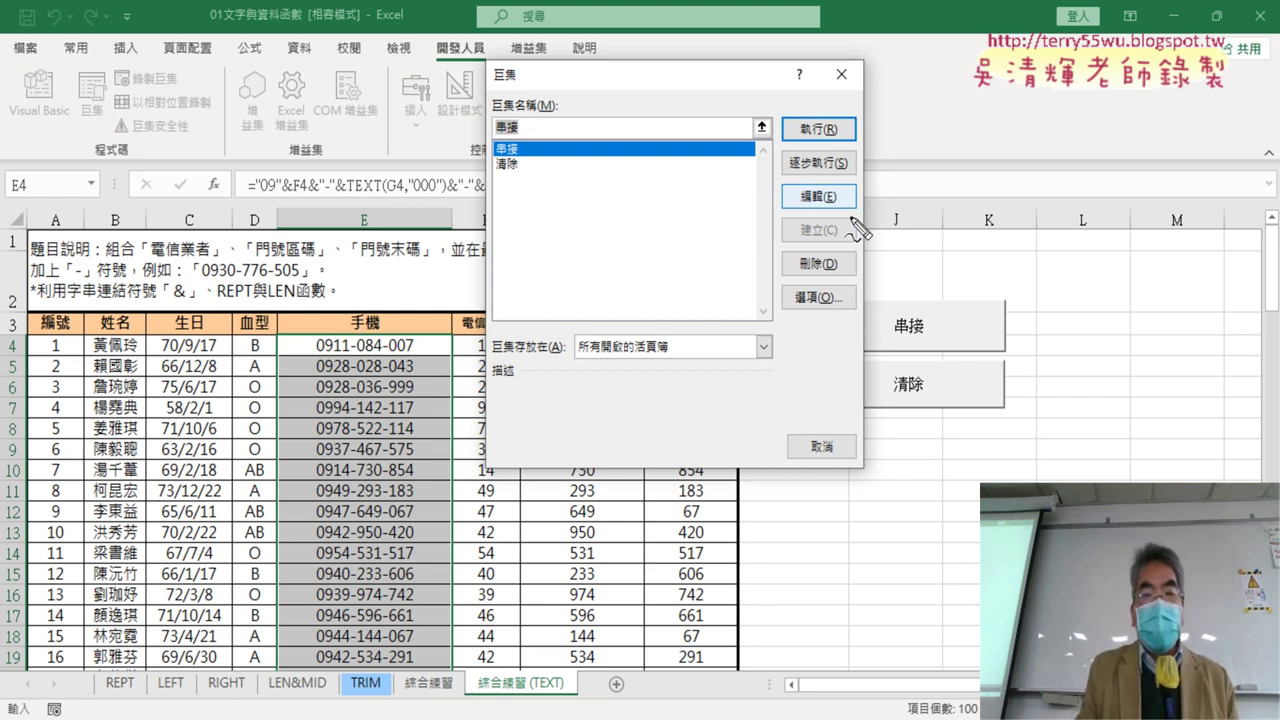
left_click_drag(850, 217, 866, 200)
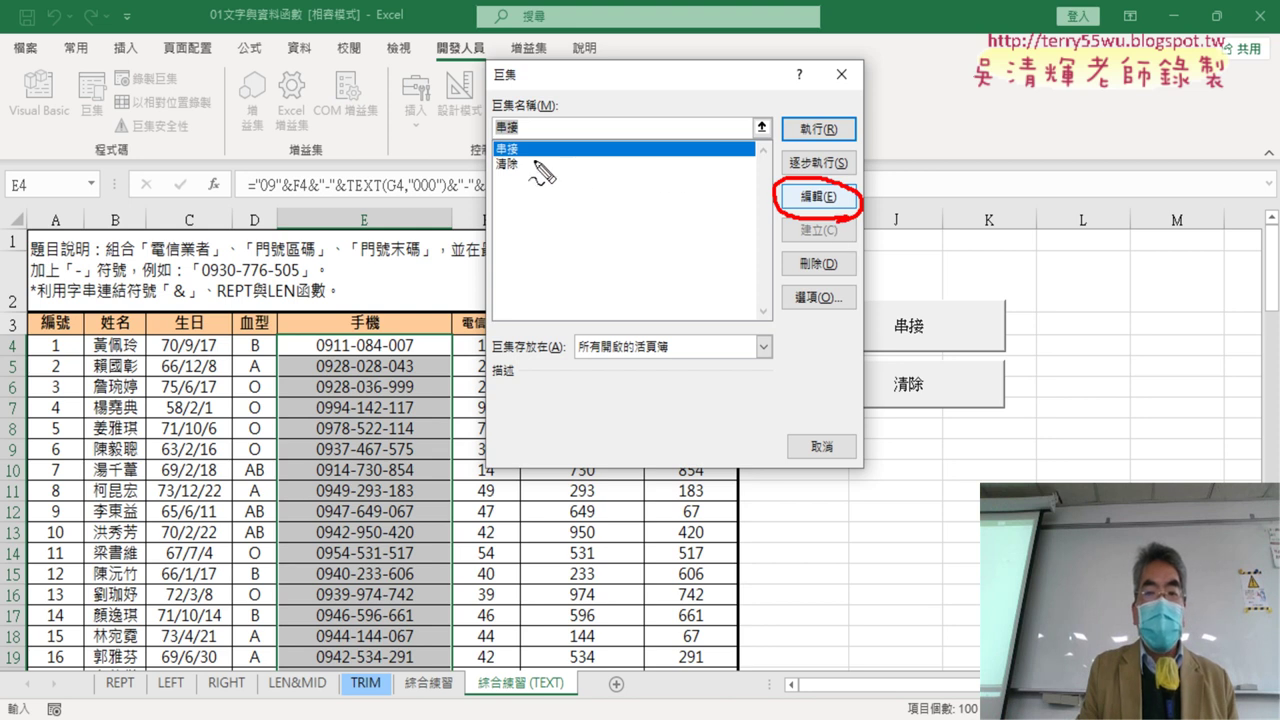
mouse_move(530, 140)
left_mouse_down()
mouse_move(540, 158)
mouse_move(760, 213)
mouse_move(62, 163)
mouse_move(64, 132)
left_mouse_up()
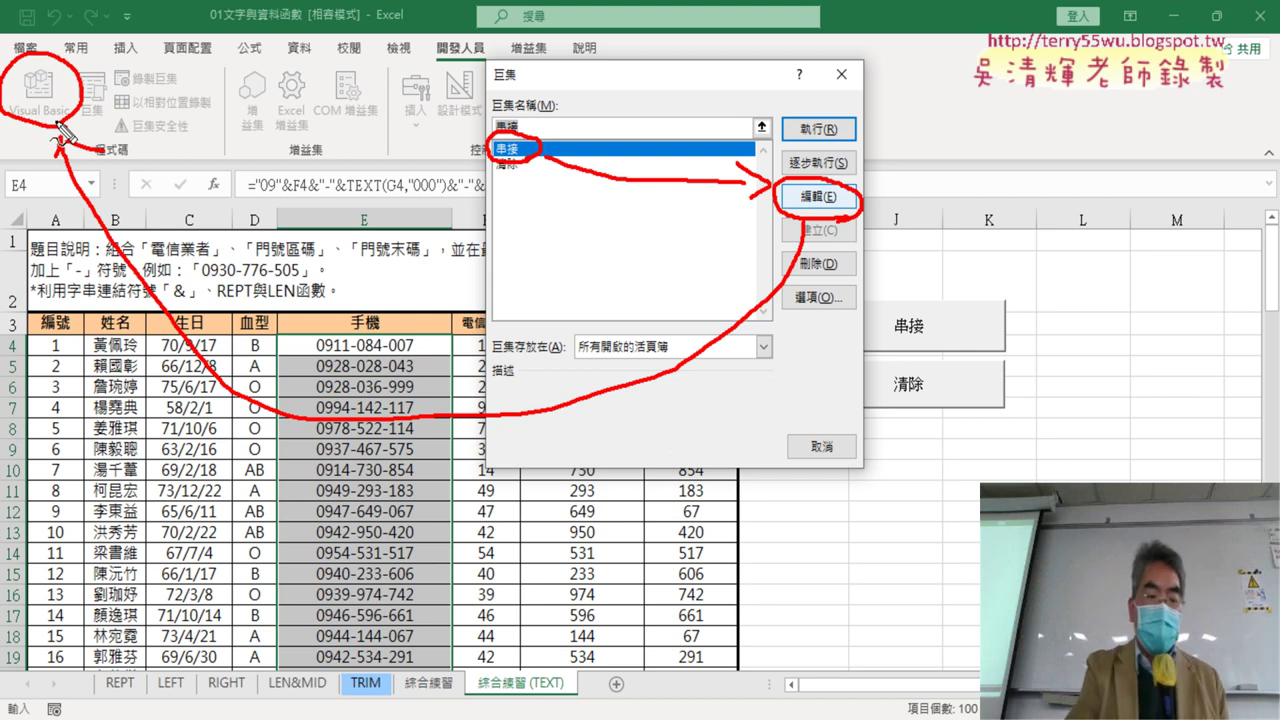
key("Escape")
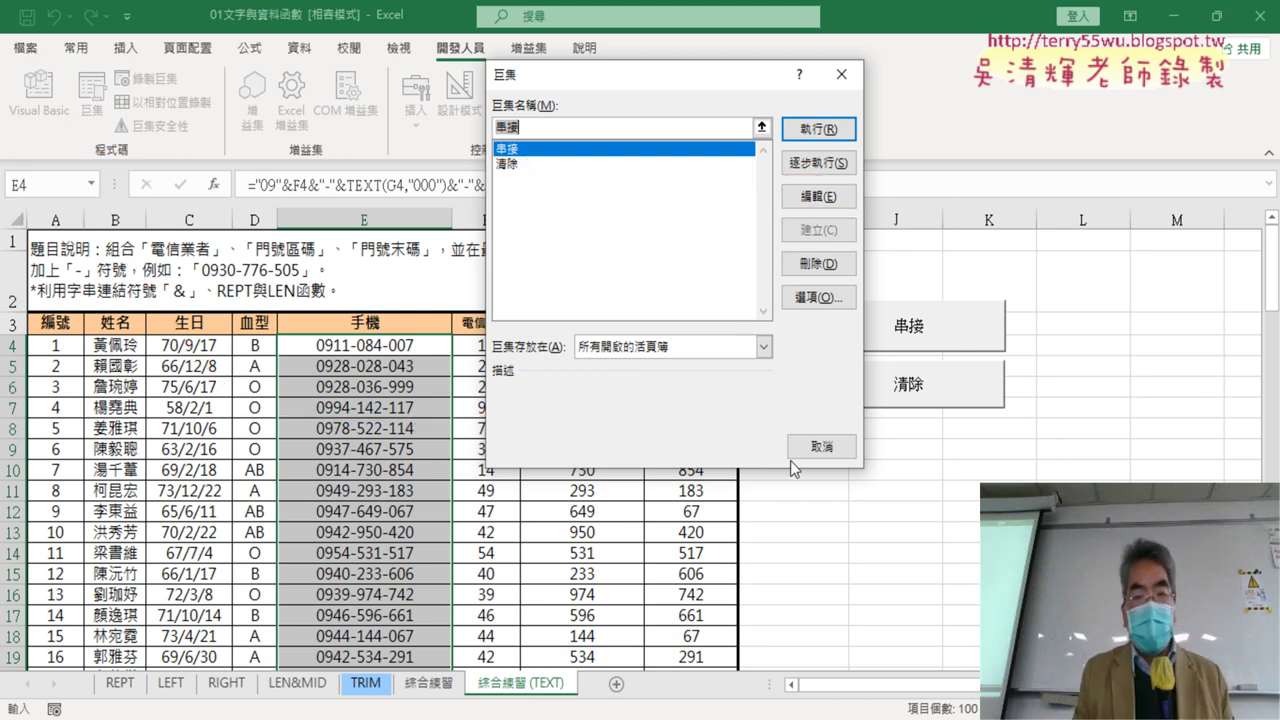
left_click(800, 452)
- Open the 串接 macro's code from the Macro list and maximize the Module1 window
left_click(97, 105)
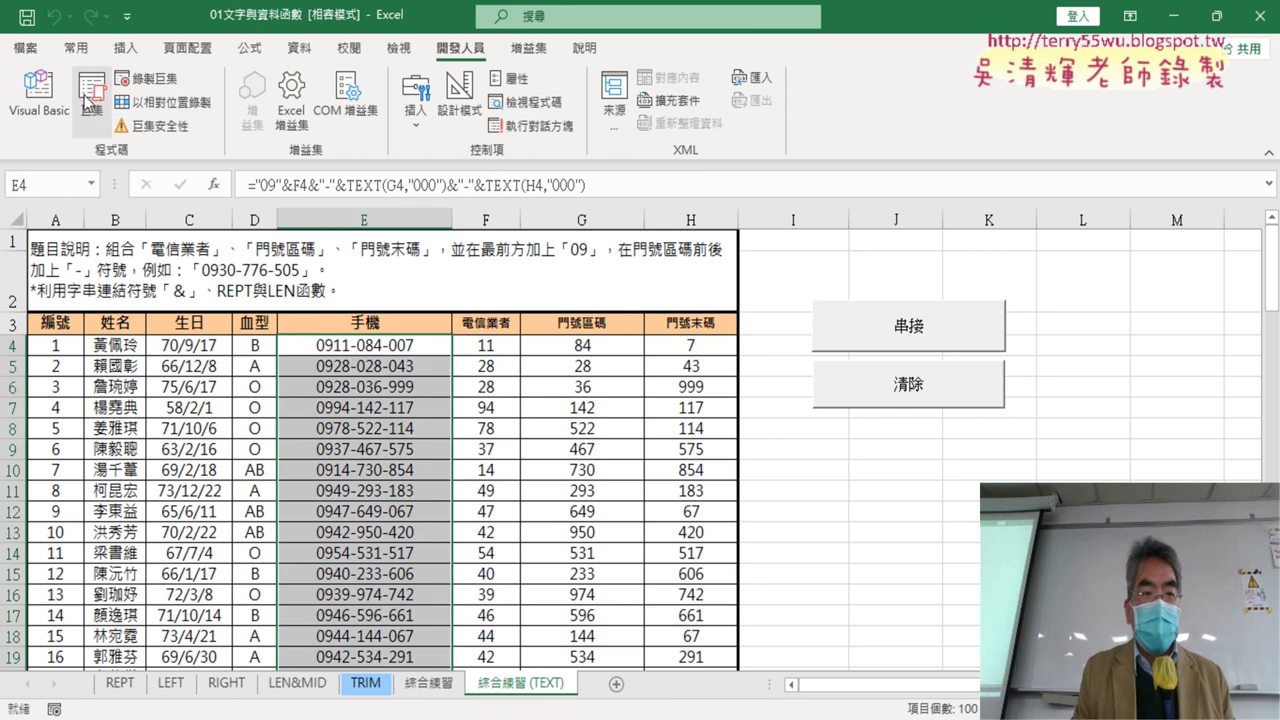
left_click(822, 199)
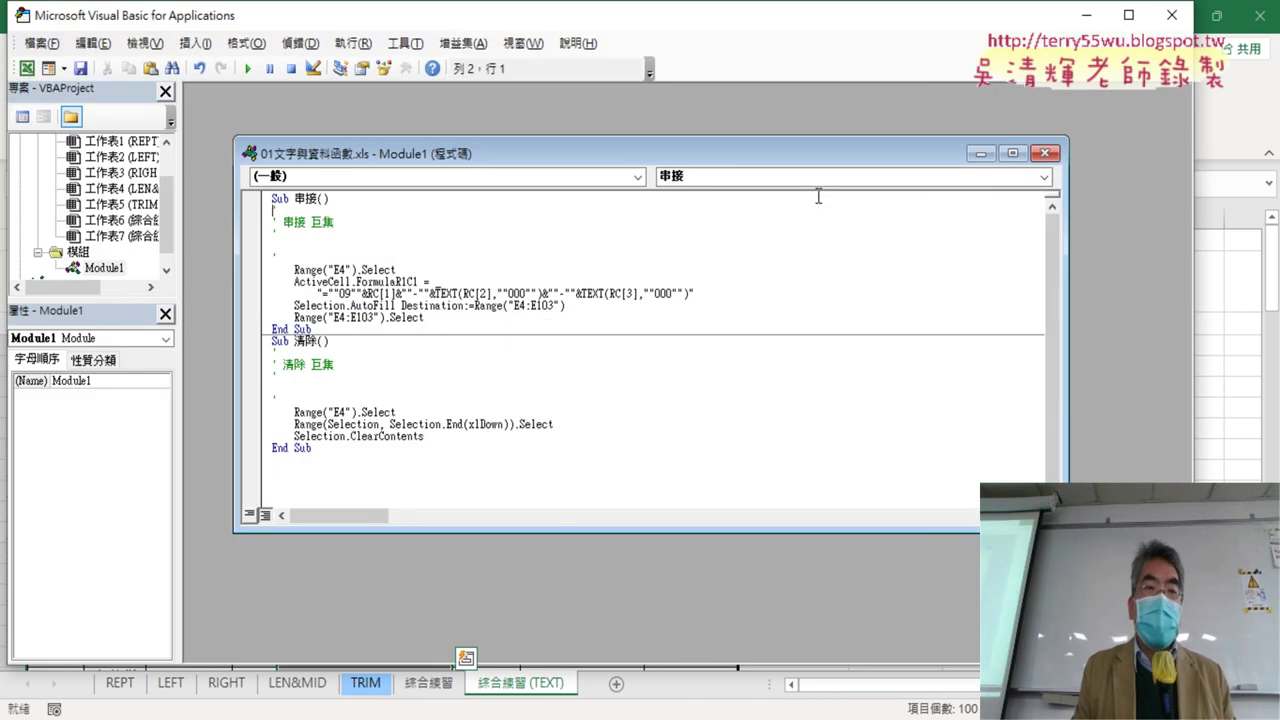
left_click_drag(341, 18, 455, 62)
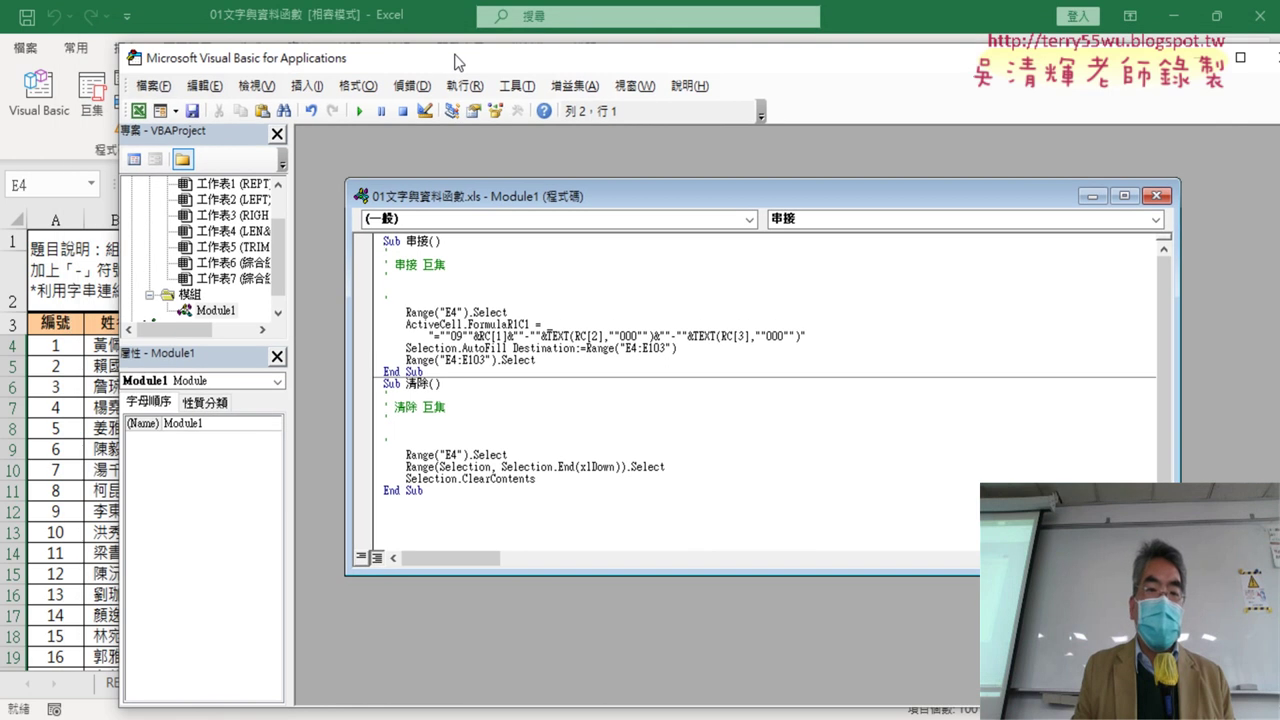
left_click_drag(278, 66, 252, 104)
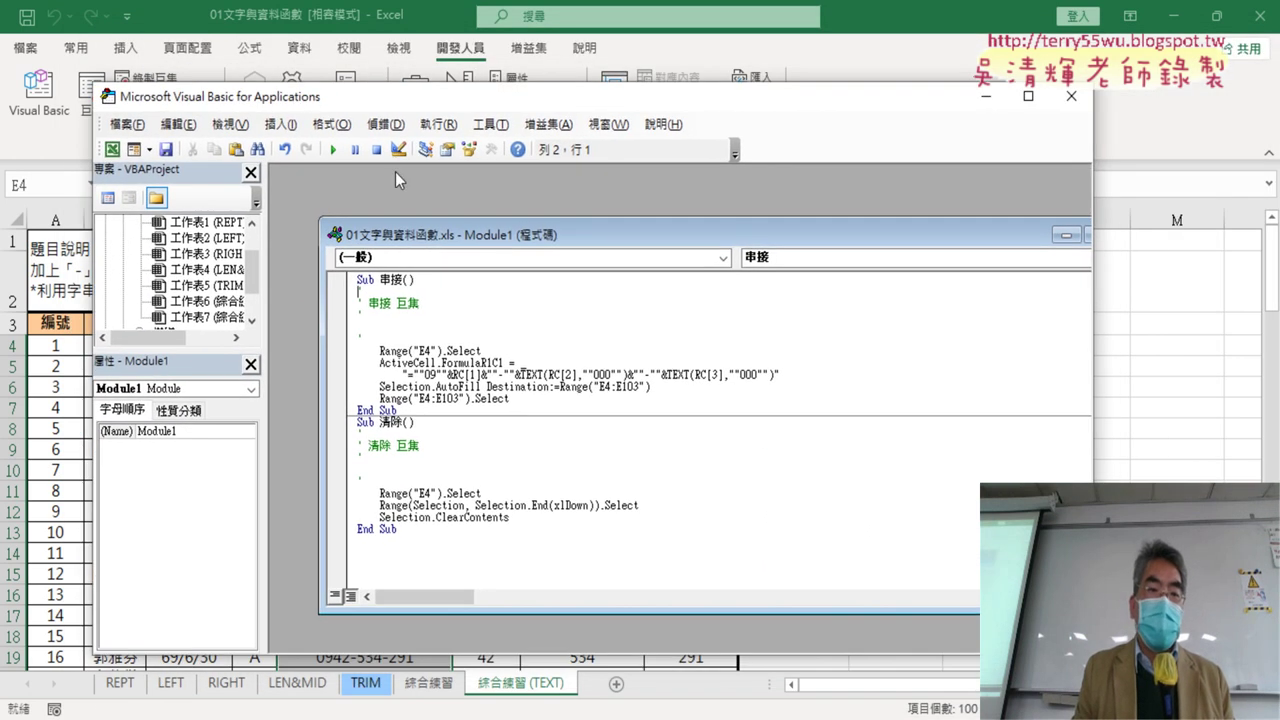
left_click_drag(840, 242, 790, 230)
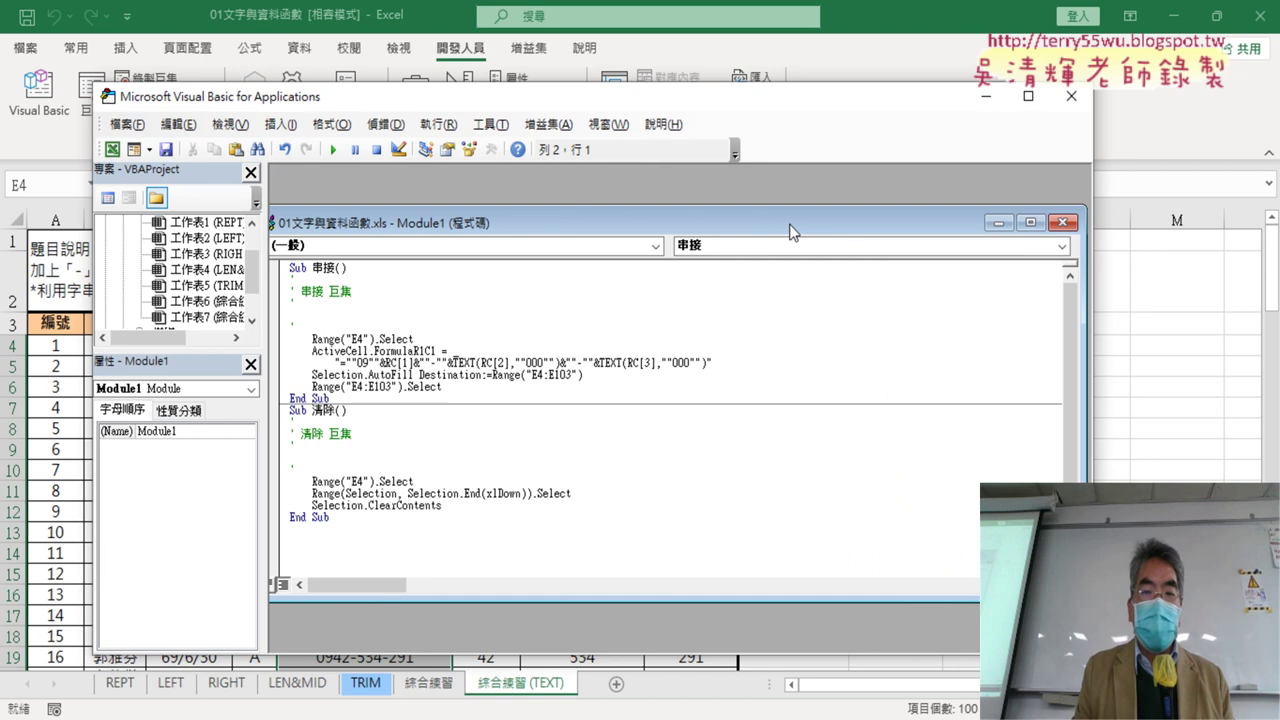
left_click(1032, 223)
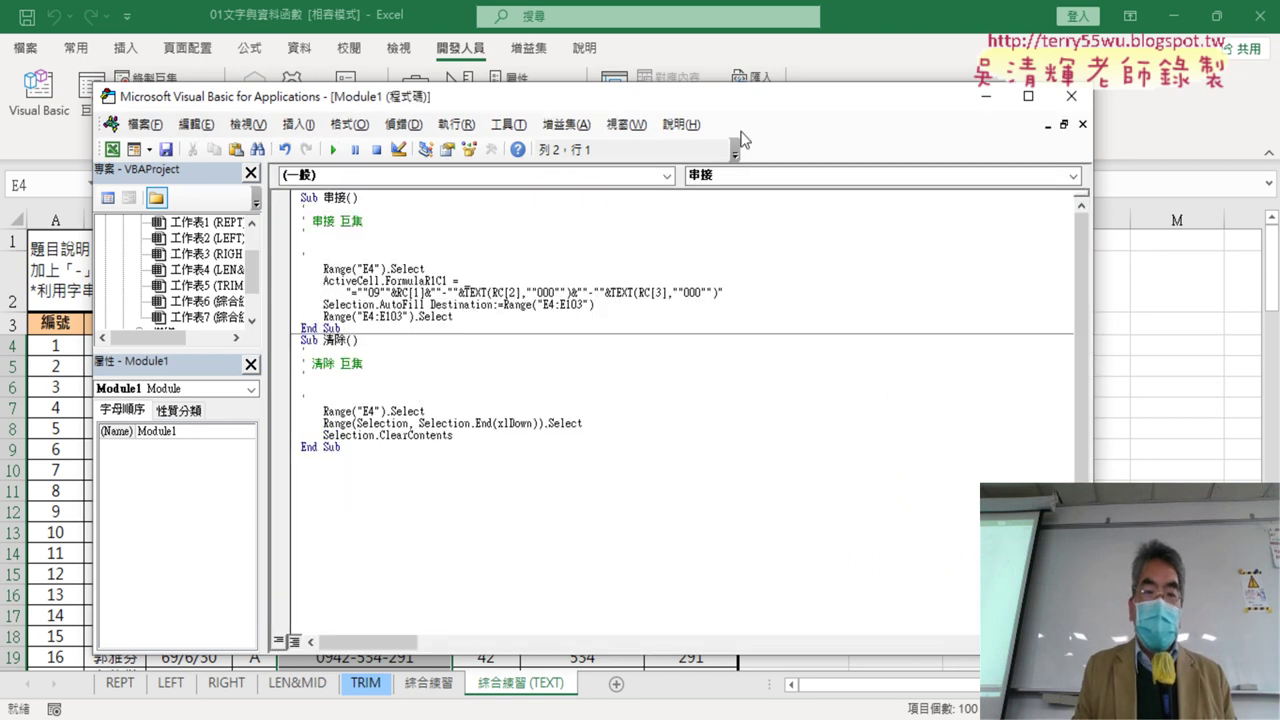
left_click_drag(714, 104, 890, 98)
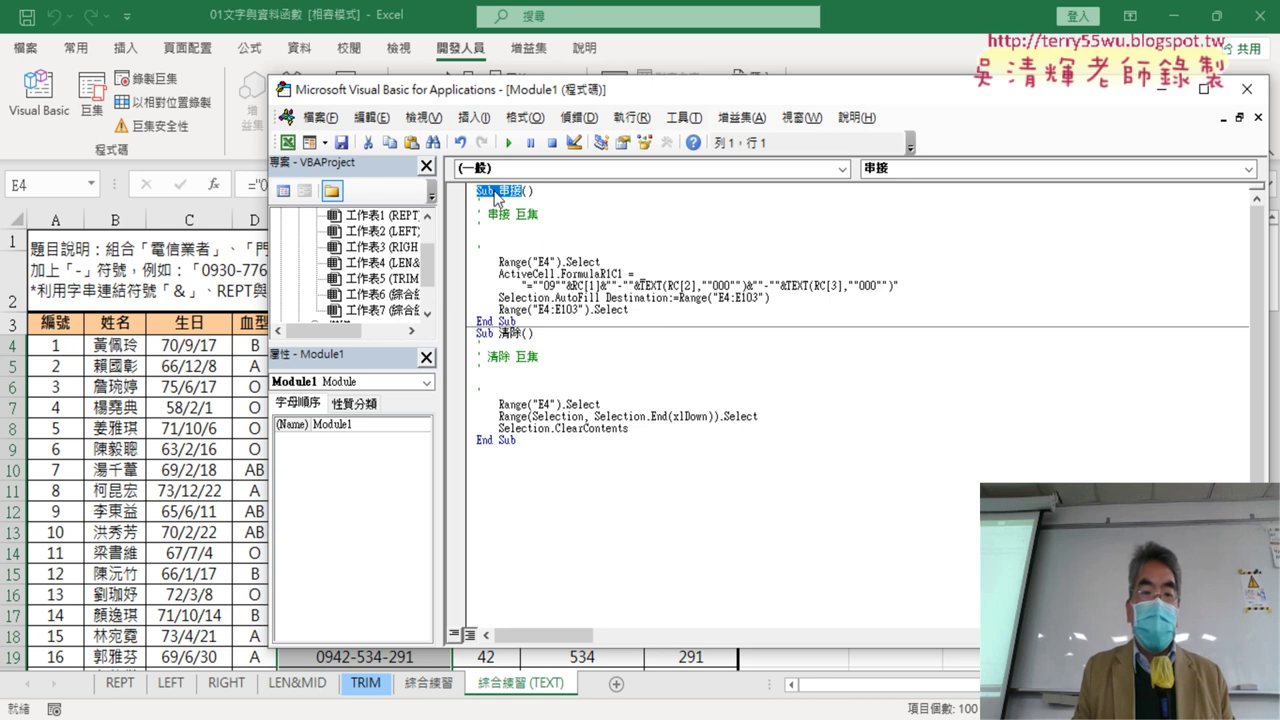
- Highlight the End Sub and Sub 清除 lines, and select Module1 in the project tree
left_click_drag(519, 322, 476, 321)
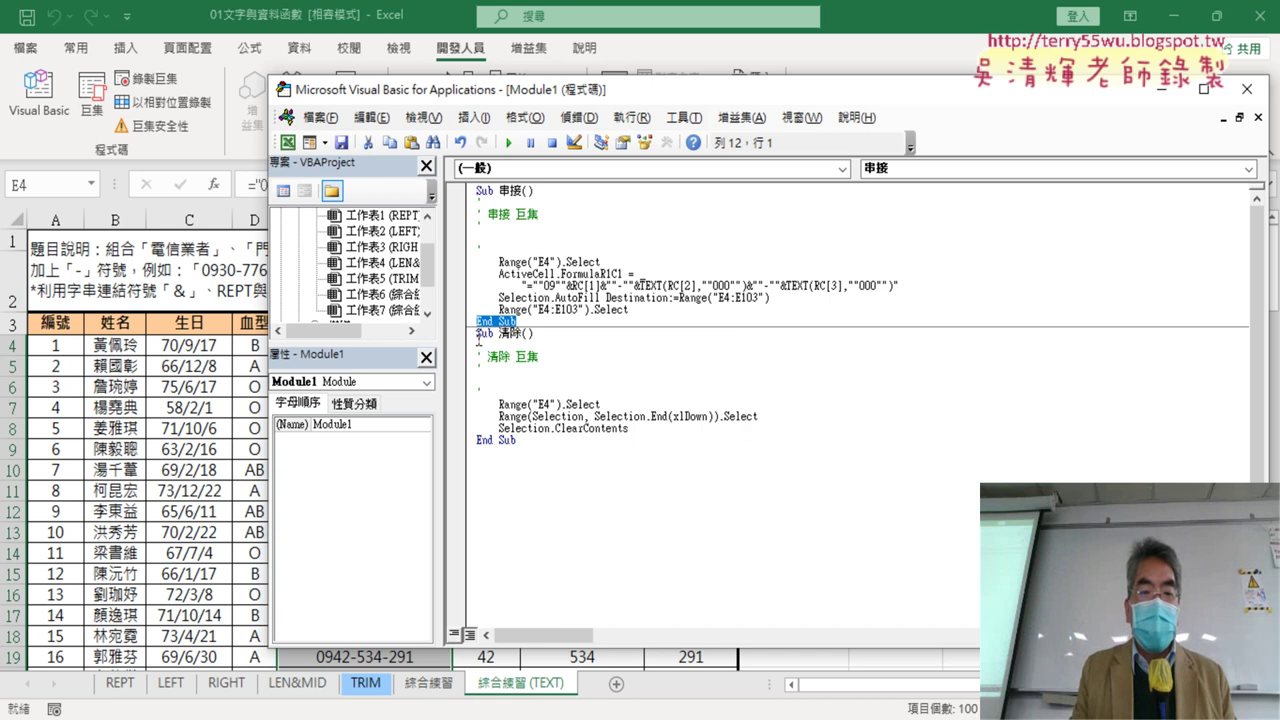
left_click_drag(478, 335, 519, 336)
left_click_drag(521, 440, 478, 441)
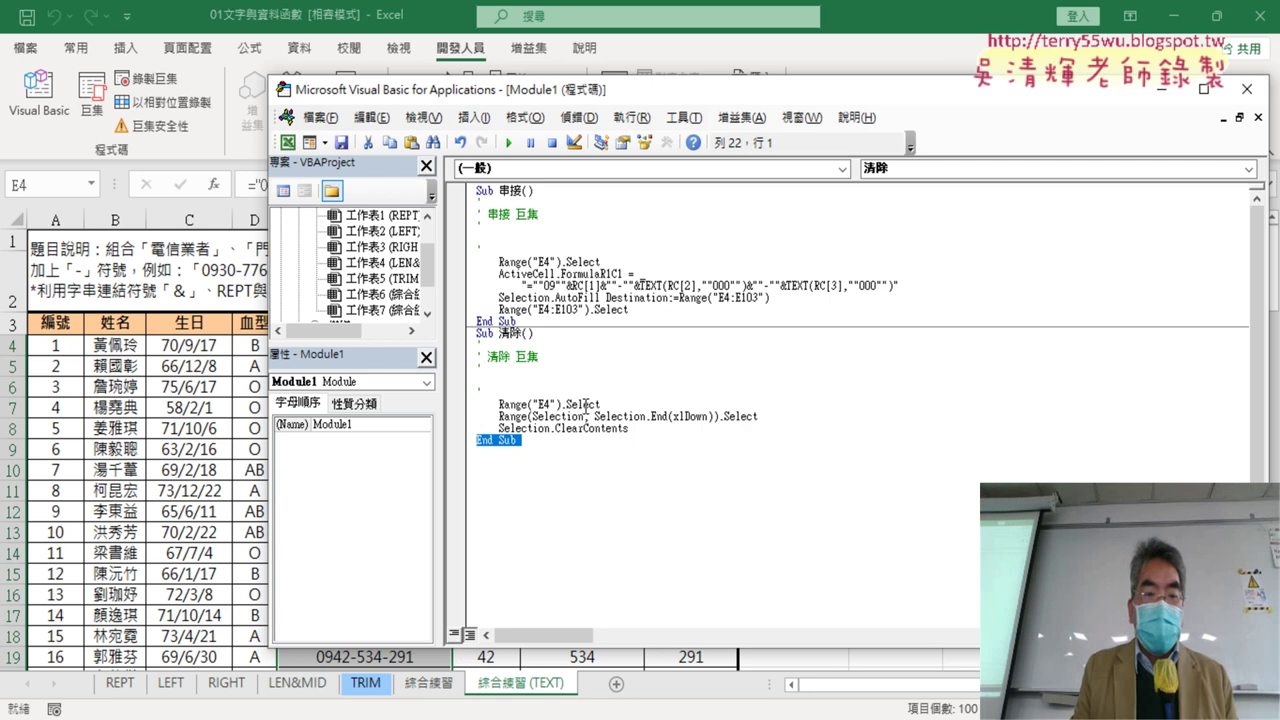
left_click_drag(385, 343, 379, 420)
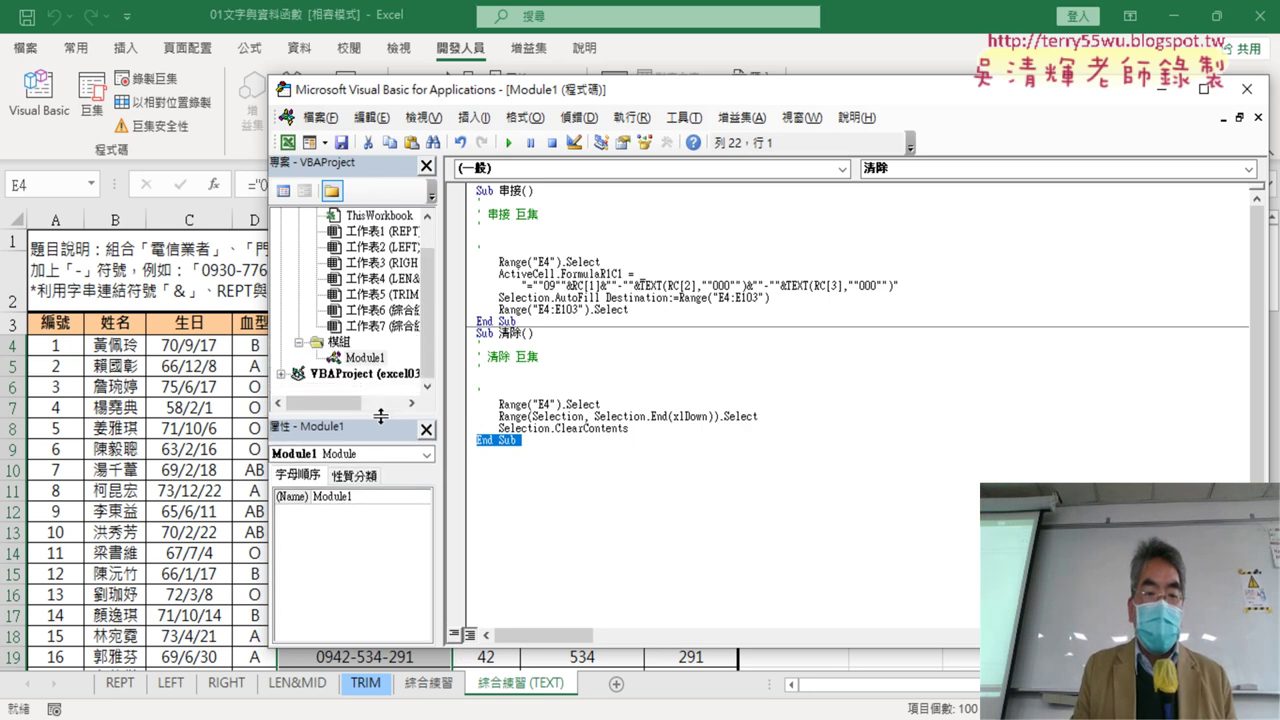
left_click(364, 373)
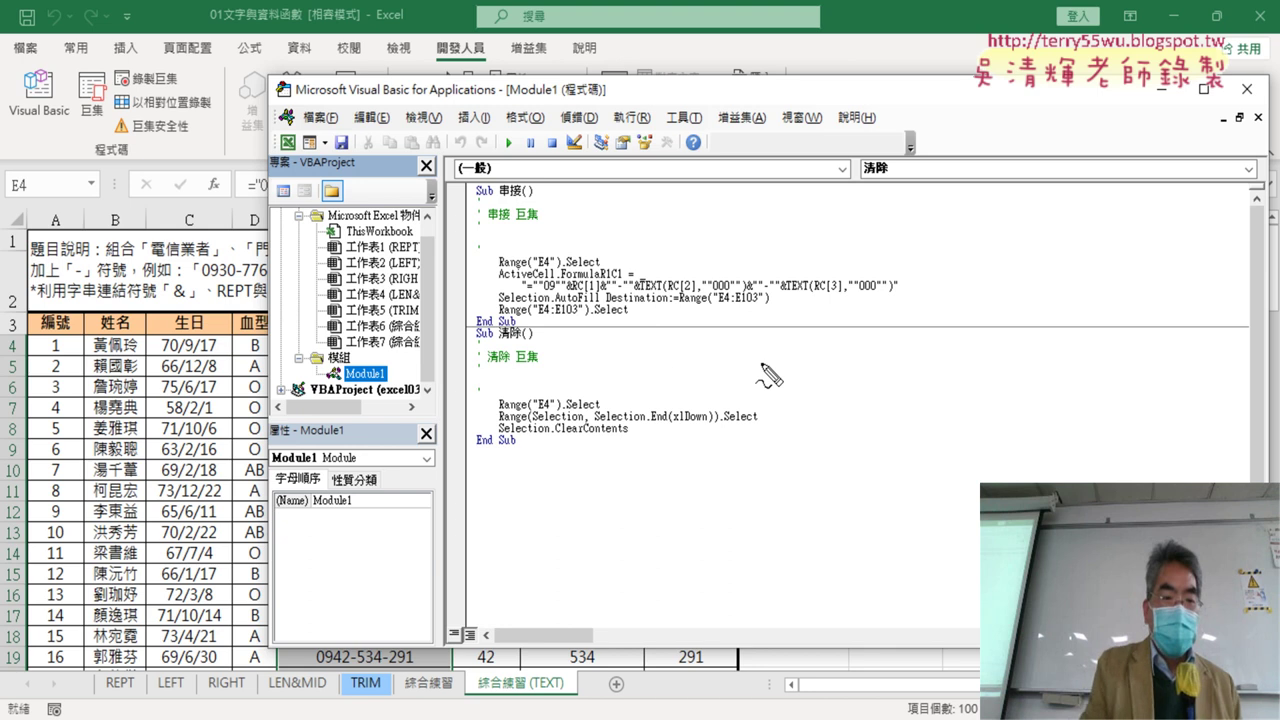
- Mark Module1 and the Sub lines in red, clear the ink and close the editor
left_click_drag(390, 368, 388, 378)
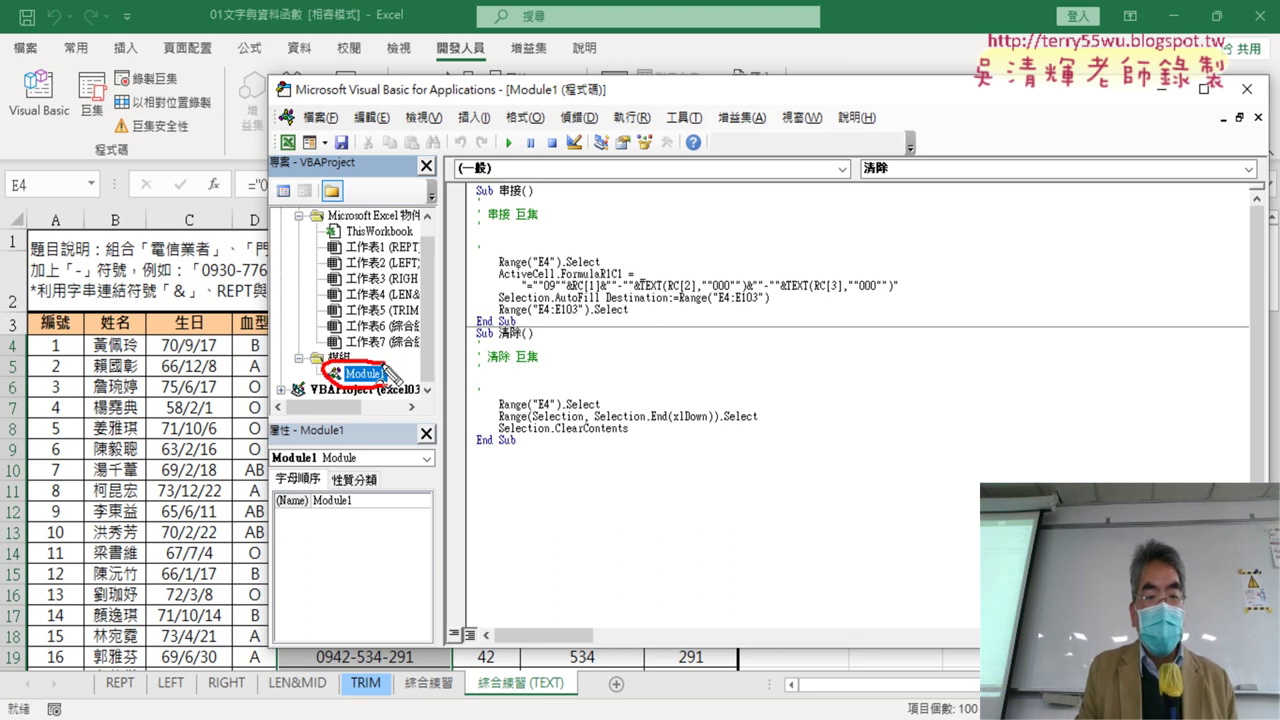
left_click_drag(462, 323, 553, 323)
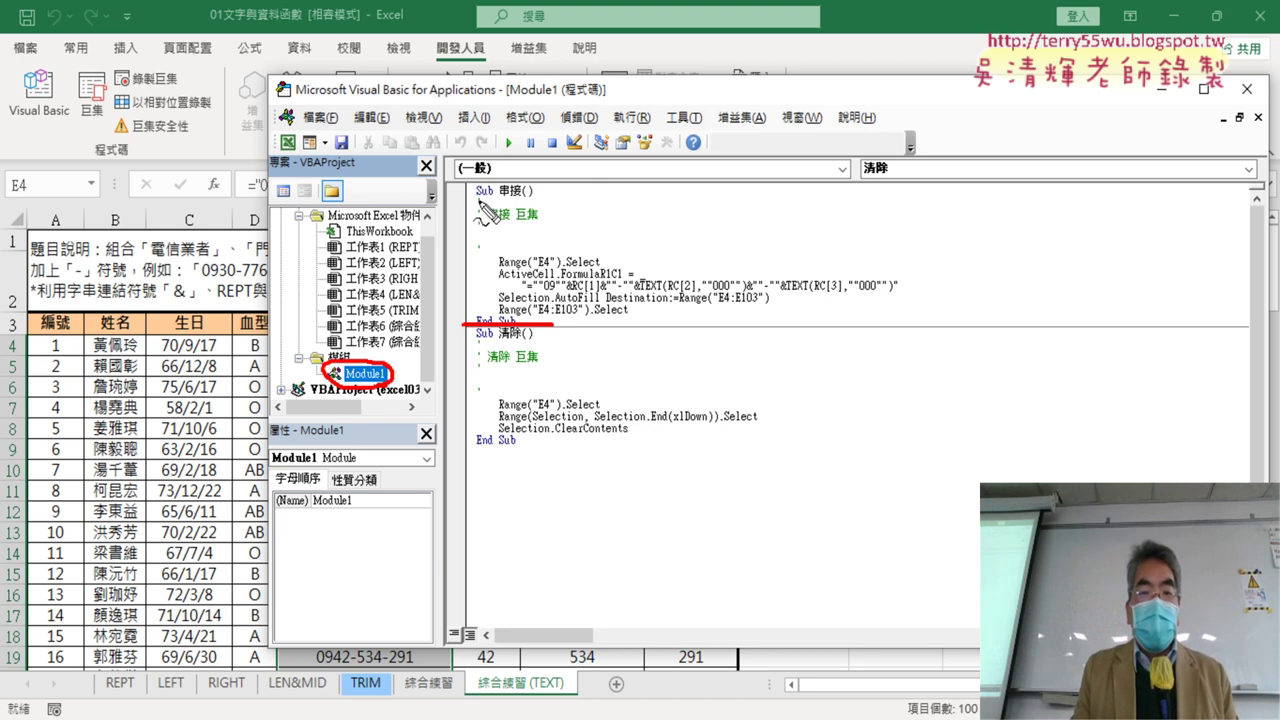
left_click_drag(476, 197, 520, 197)
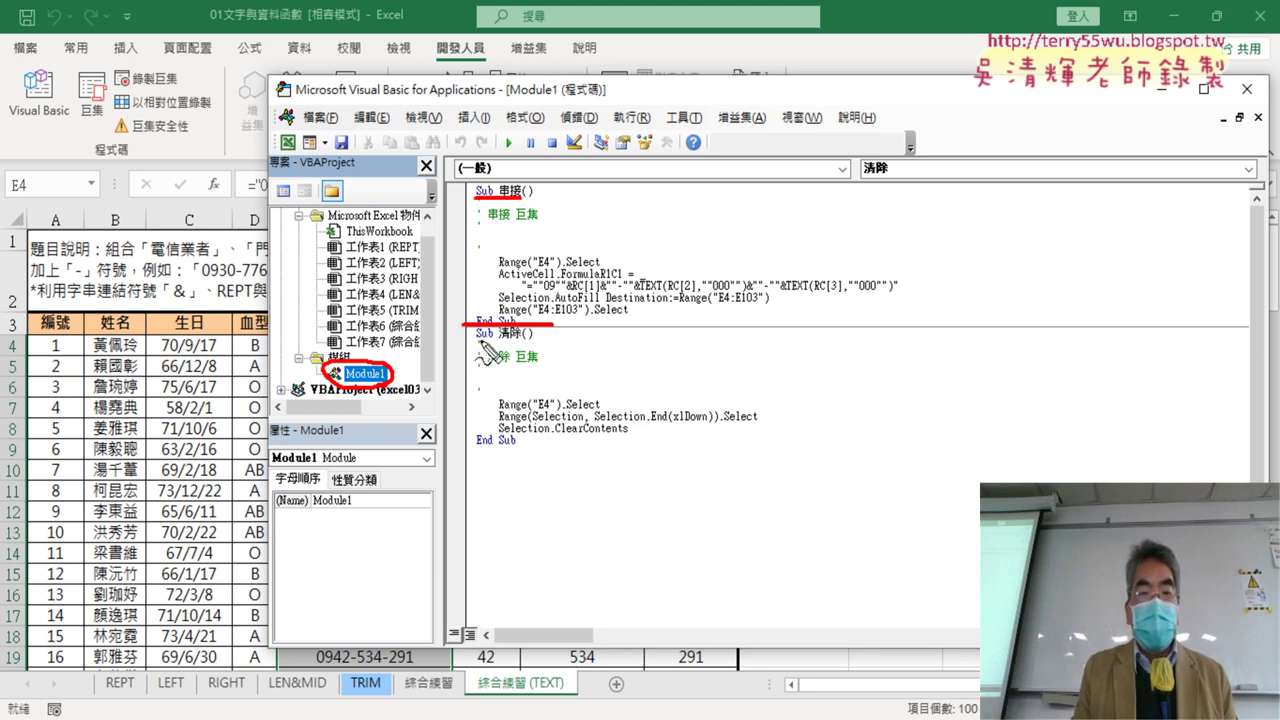
left_click_drag(478, 340, 510, 340)
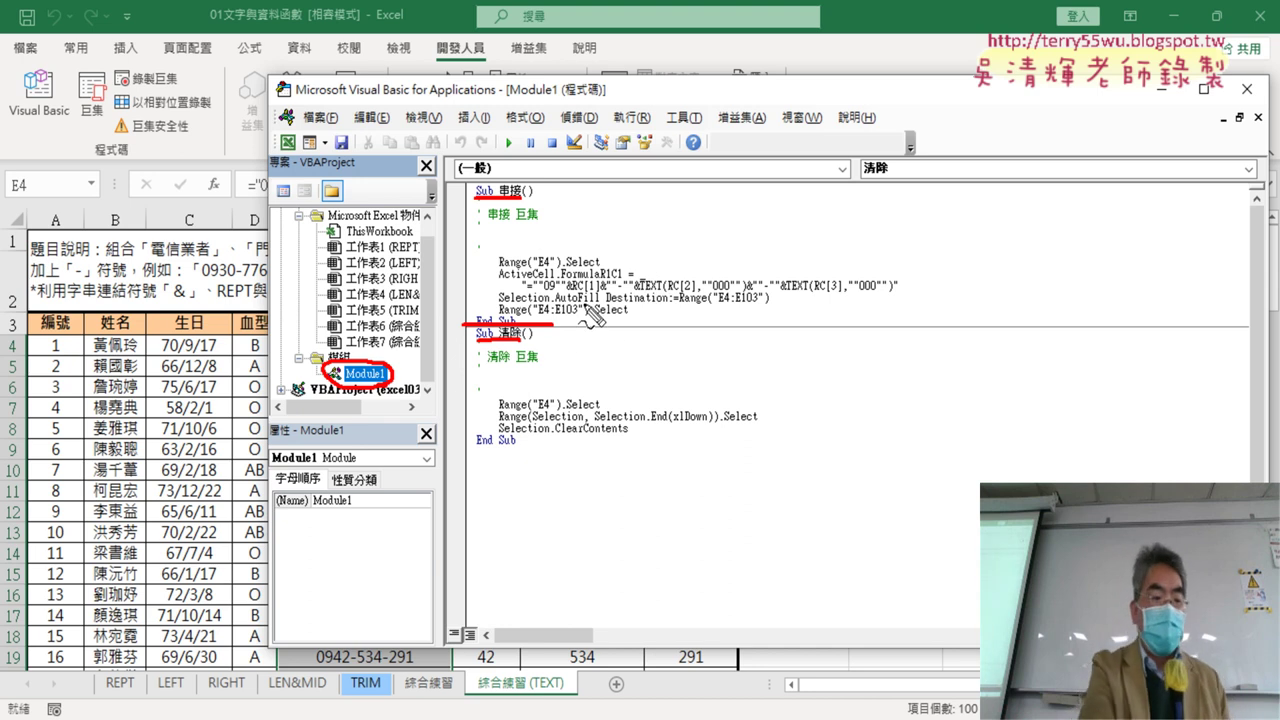
key("Escape")
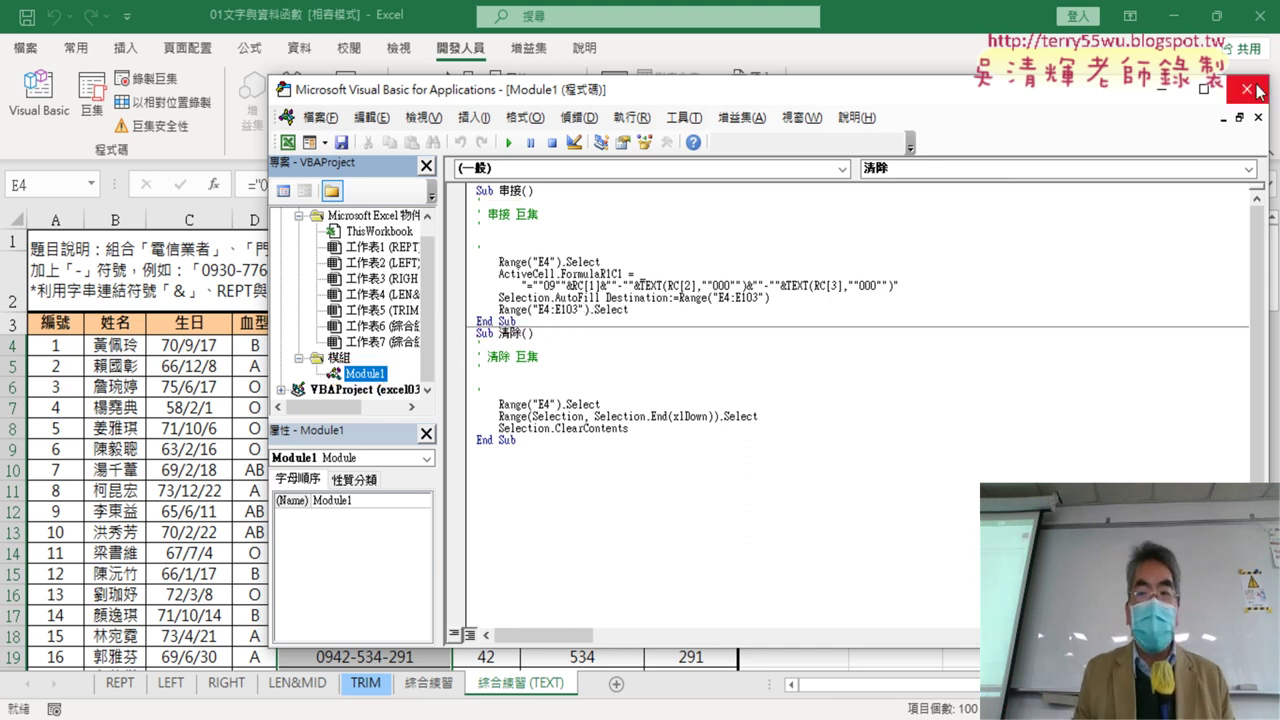
left_click(1246, 89)
- Reopen the Visual Basic editor after dismissing the Macro list
left_click(91, 80)
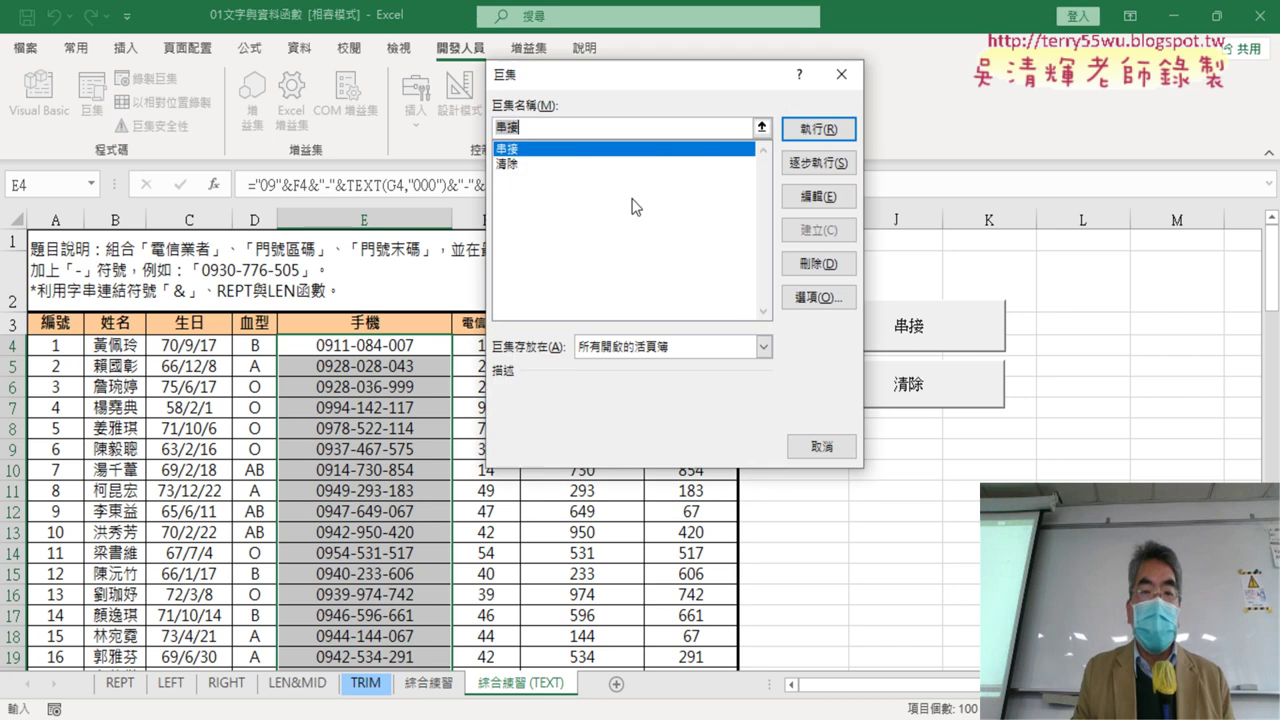
left_click(810, 199)
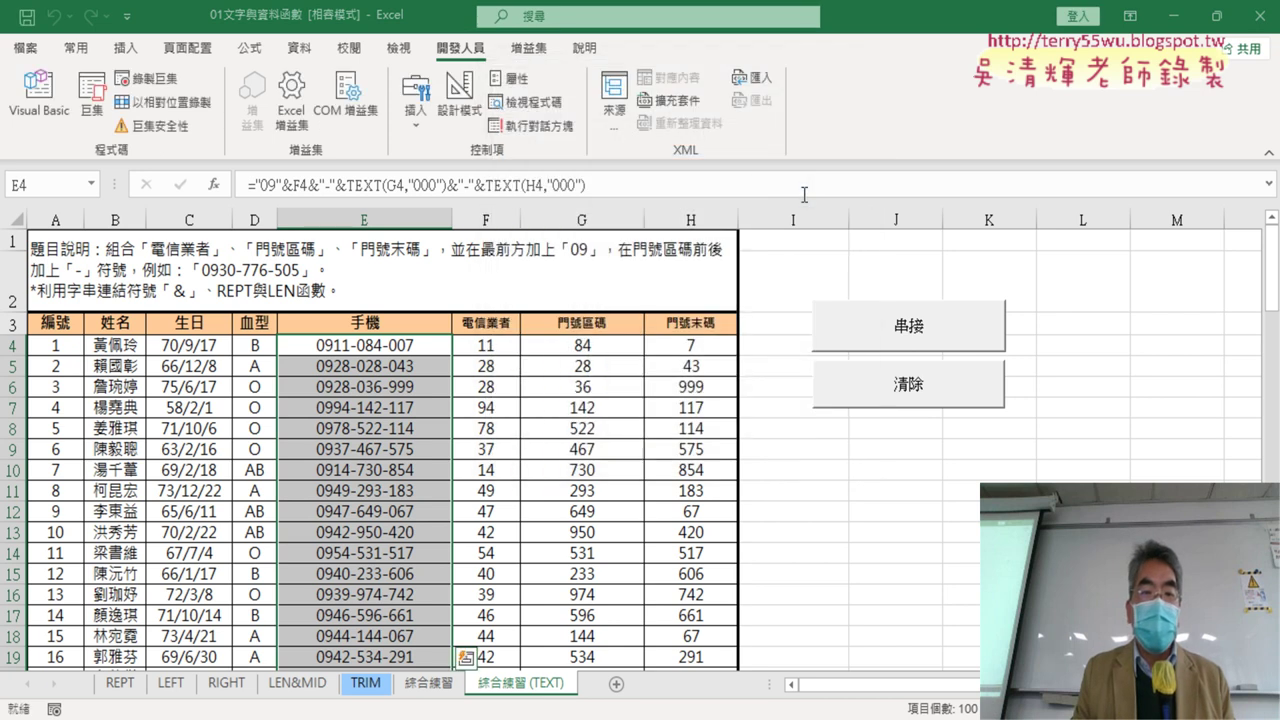
left_click(42, 115)
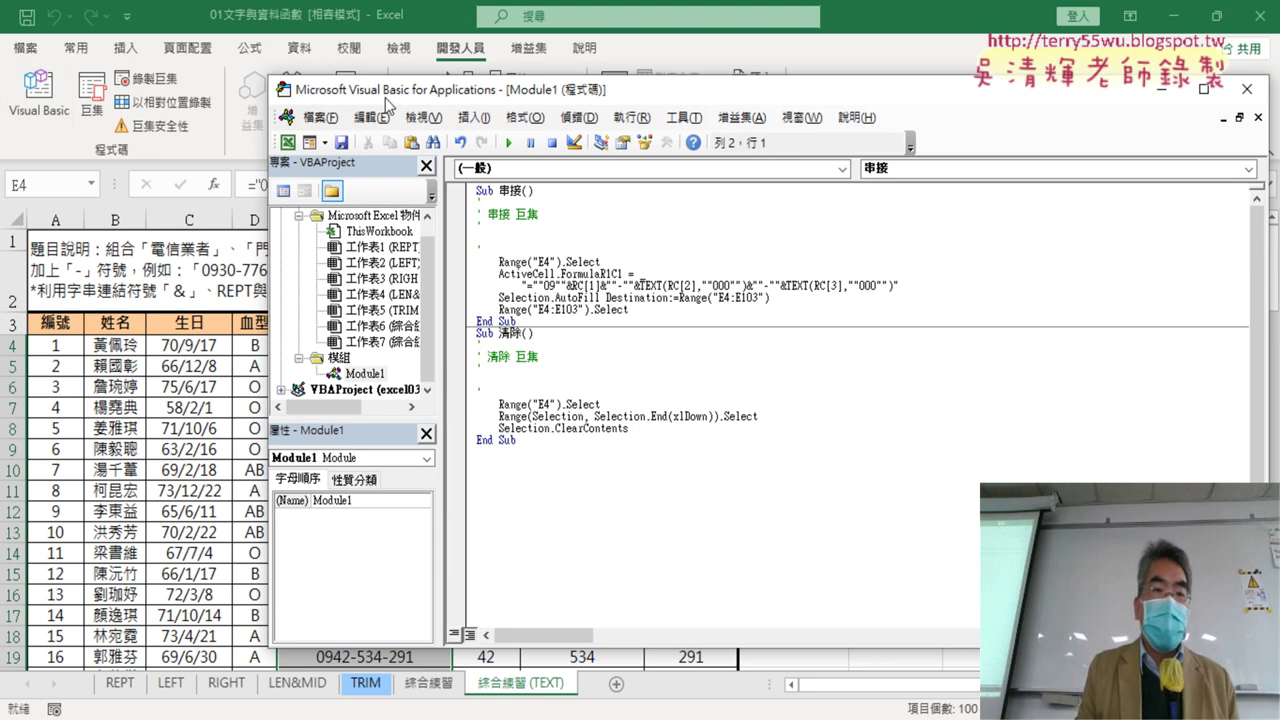
- Position the editor window beside the sheet and place the cursor on 串接's blank comment line
left_click_drag(387, 99, 251, 95)
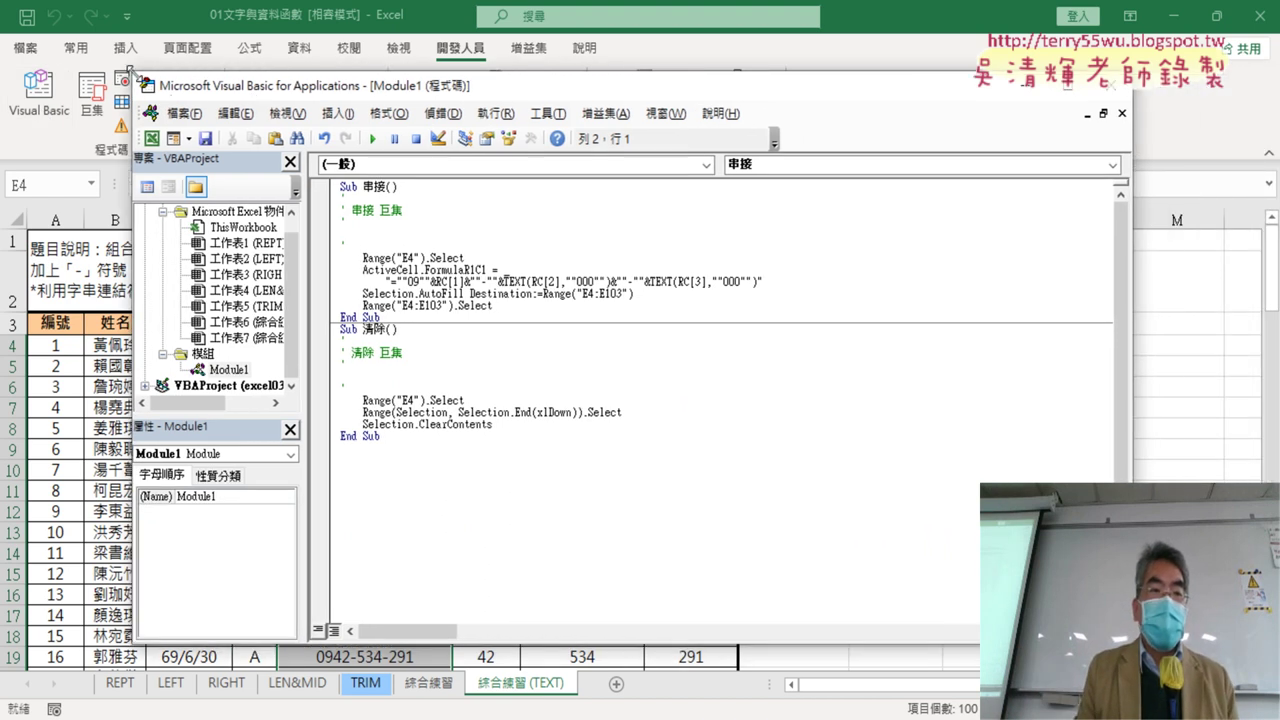
left_click(1103, 113)
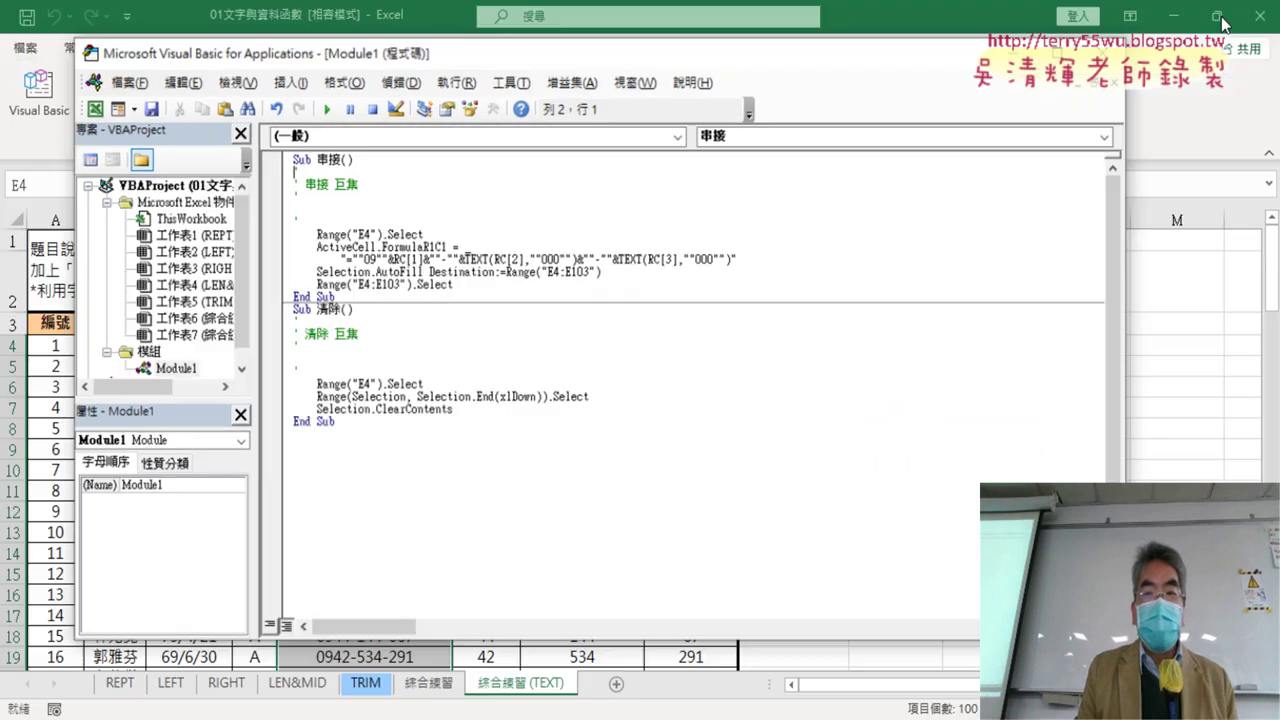
left_click(1215, 10)
mouse_move(766, 30)
left_mouse_down()
mouse_move(643, 92)
mouse_move(687, 101)
left_mouse_up()
left_click_drag(400, 101, 635, 178)
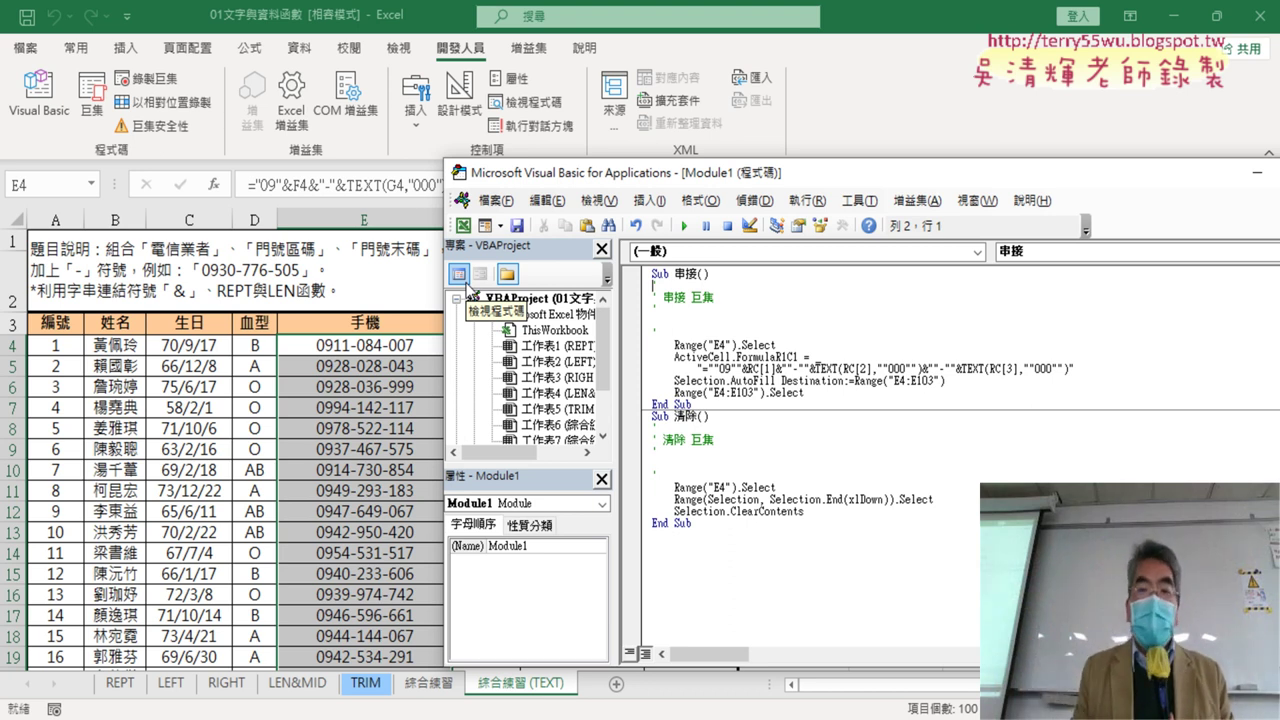
left_click_drag(835, 174, 561, 121)
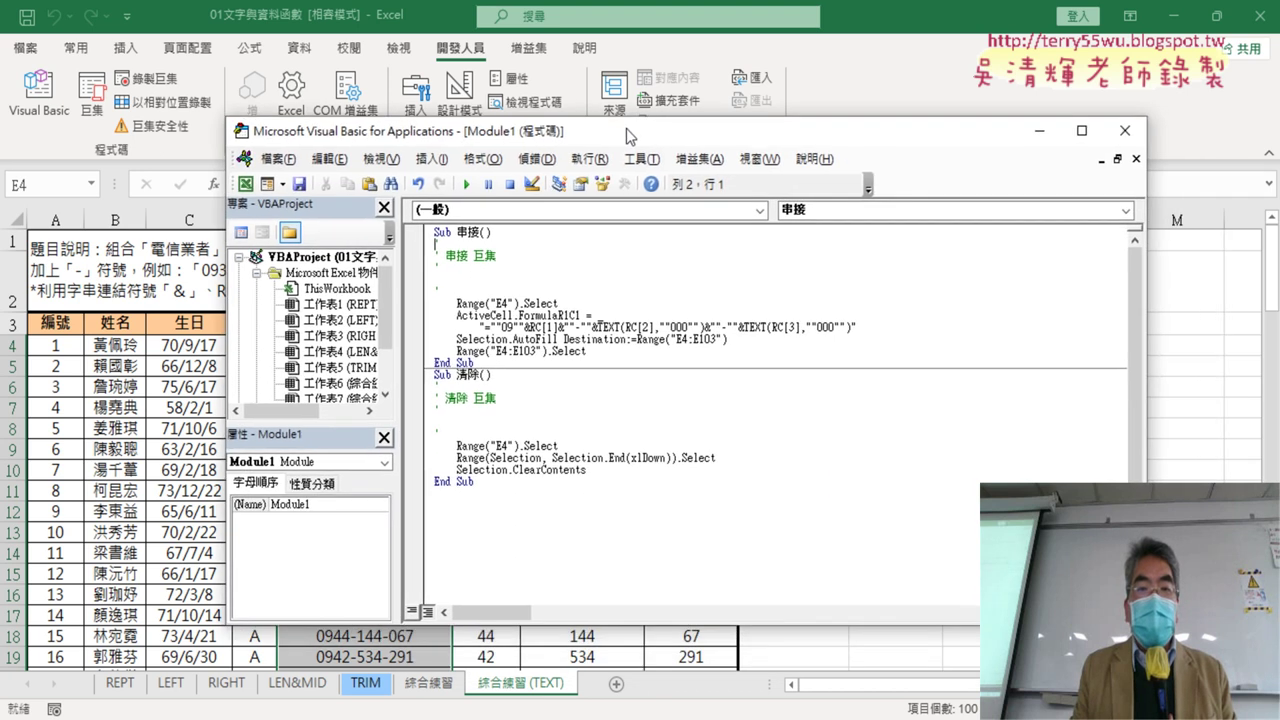
left_click(535, 266)
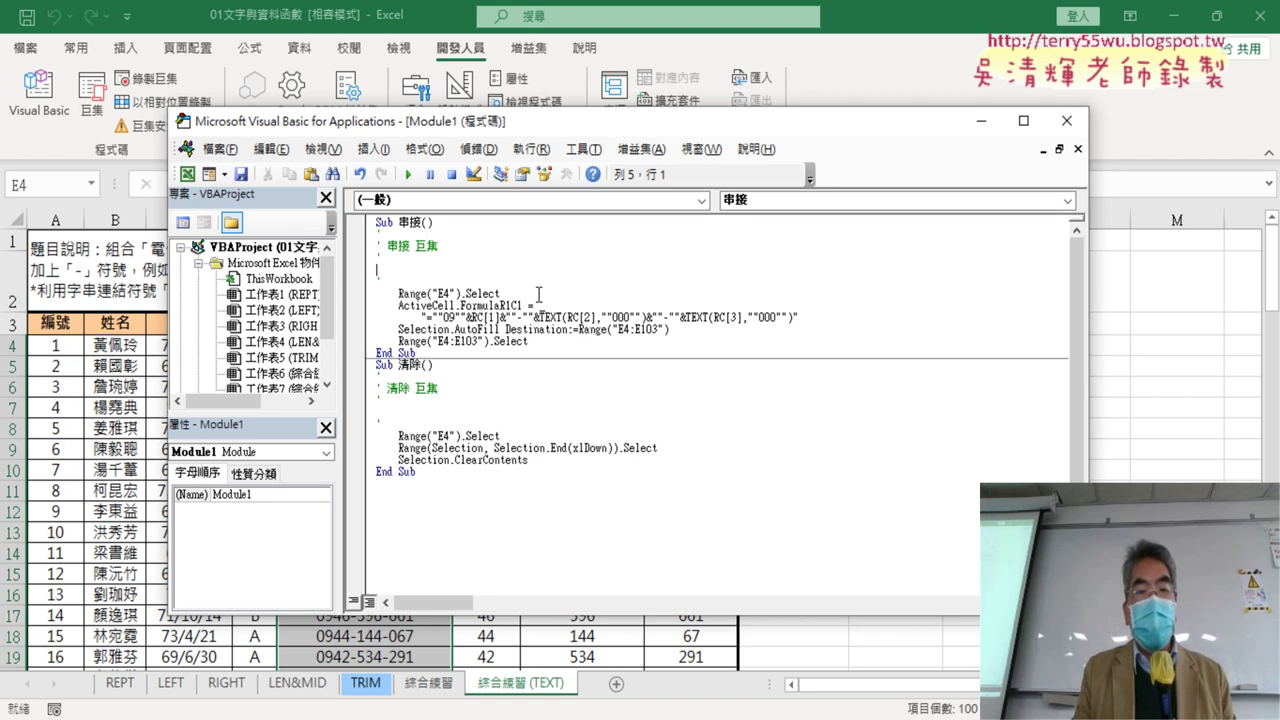
left_click(600, 152)
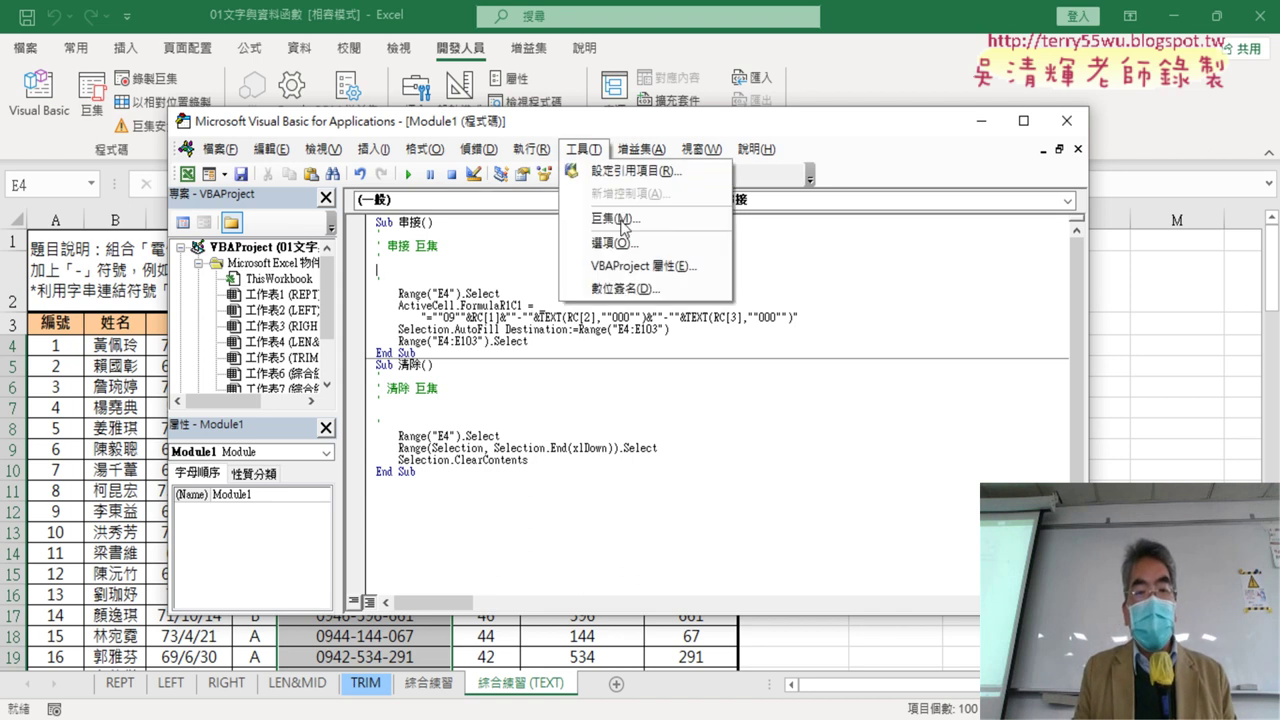
- Set the VBA code window font size to 12 on the Editor Format options tab
left_click(643, 252)
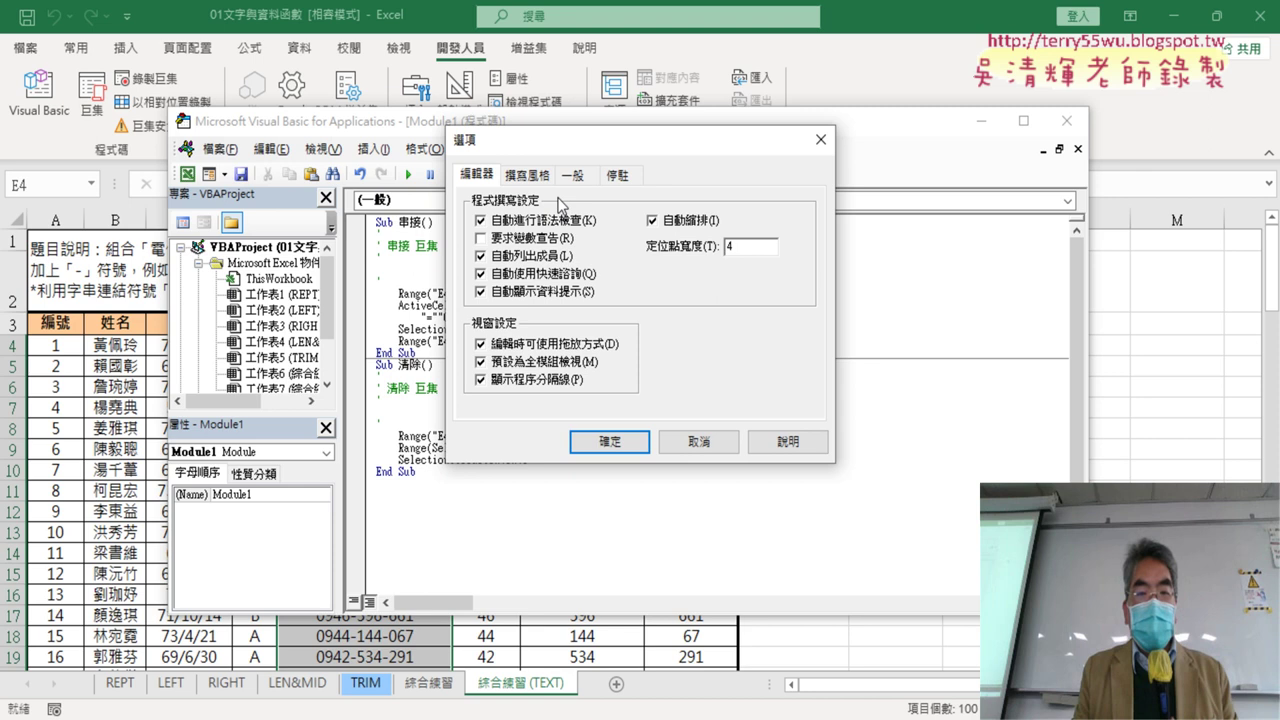
left_click(527, 175)
left_click(727, 264)
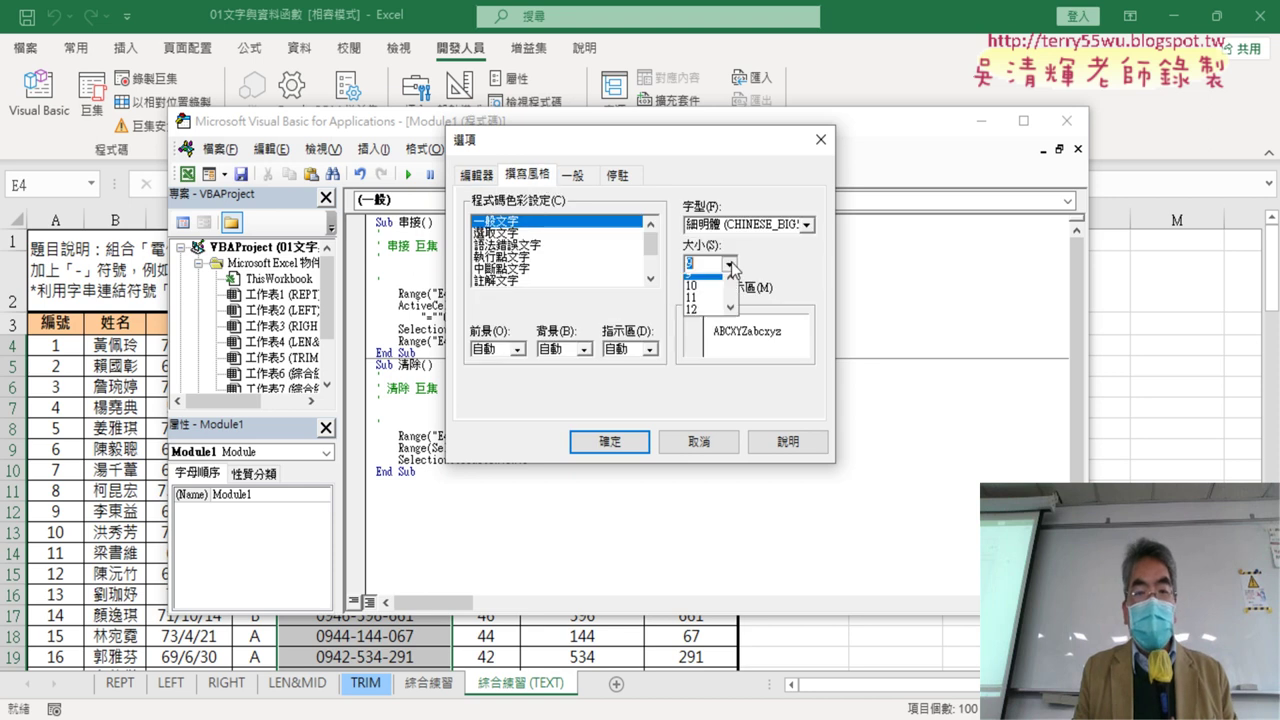
left_click(731, 315)
left_click(731, 315)
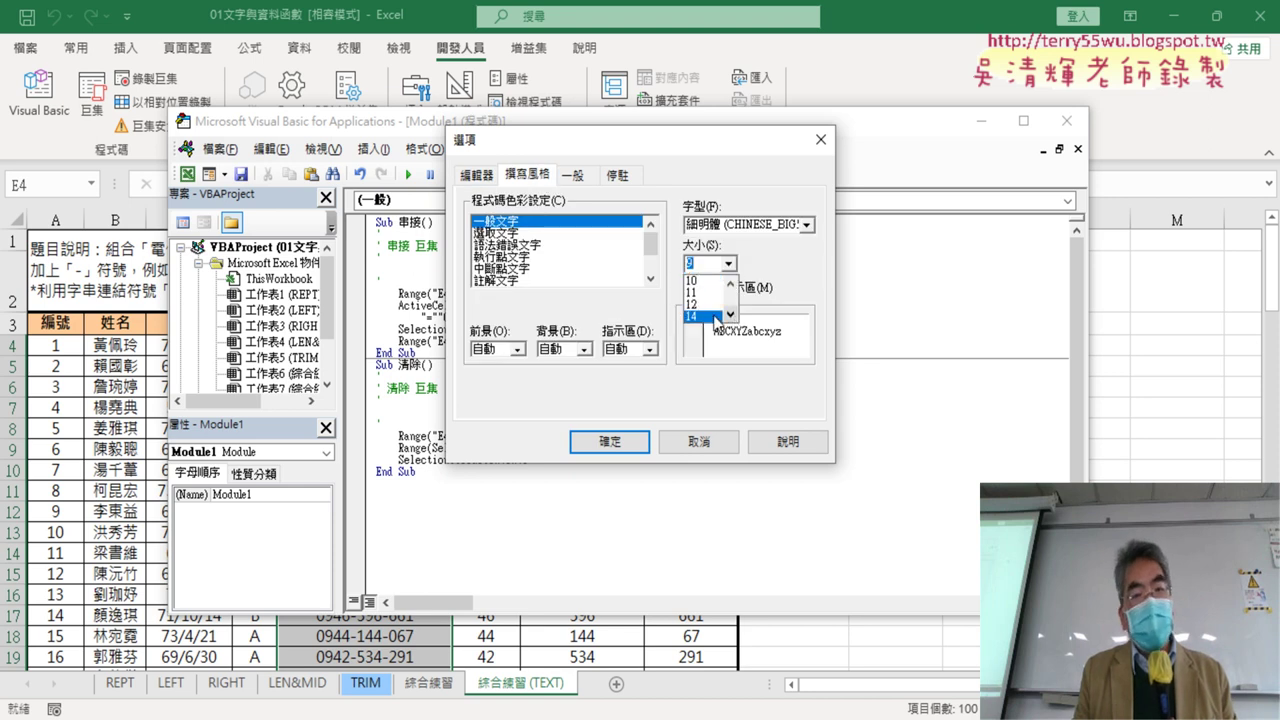
left_click(713, 304)
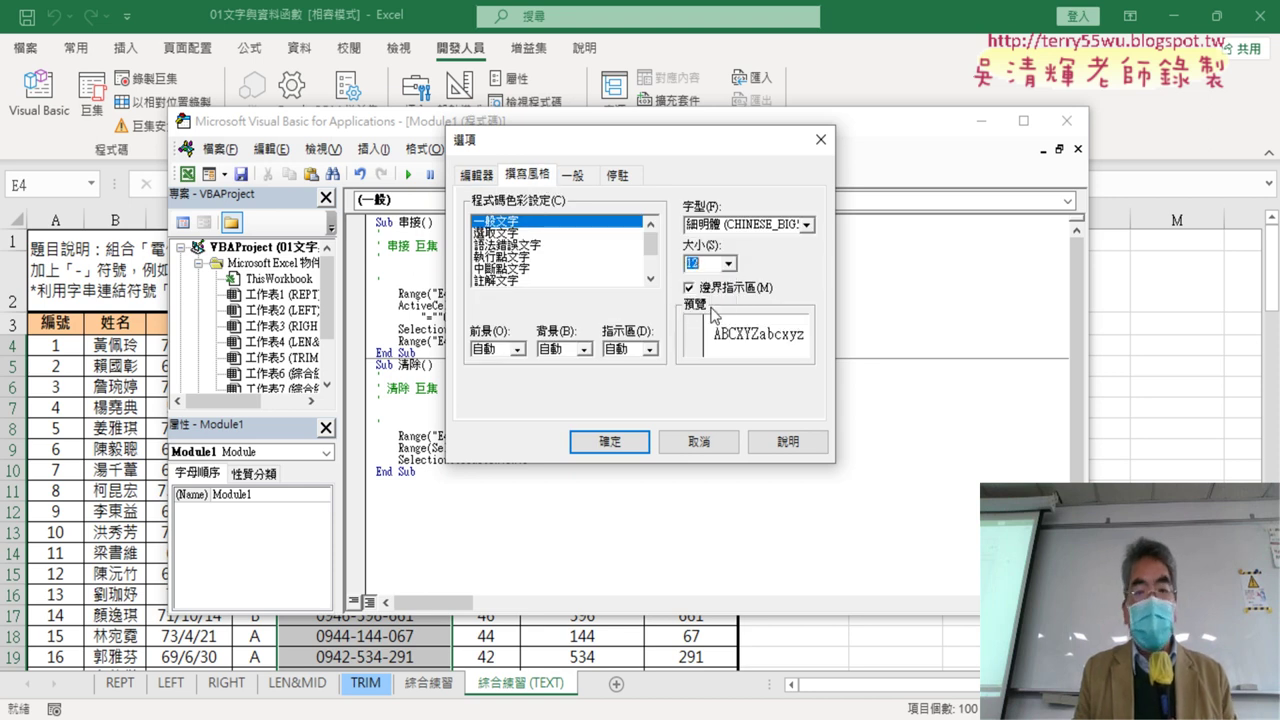
left_click(641, 450)
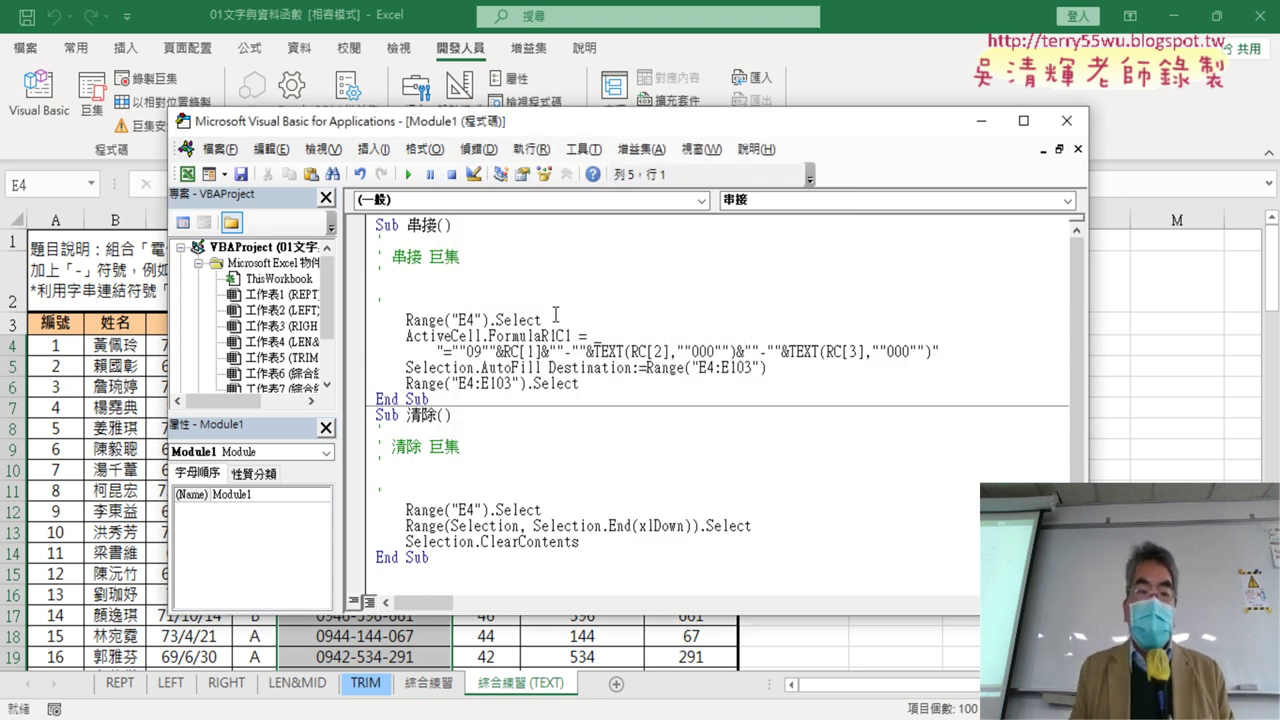
- Move the editor up, stretch it taller, and select the comment lines under Sub 串接()
left_click_drag(695, 129, 703, 84)
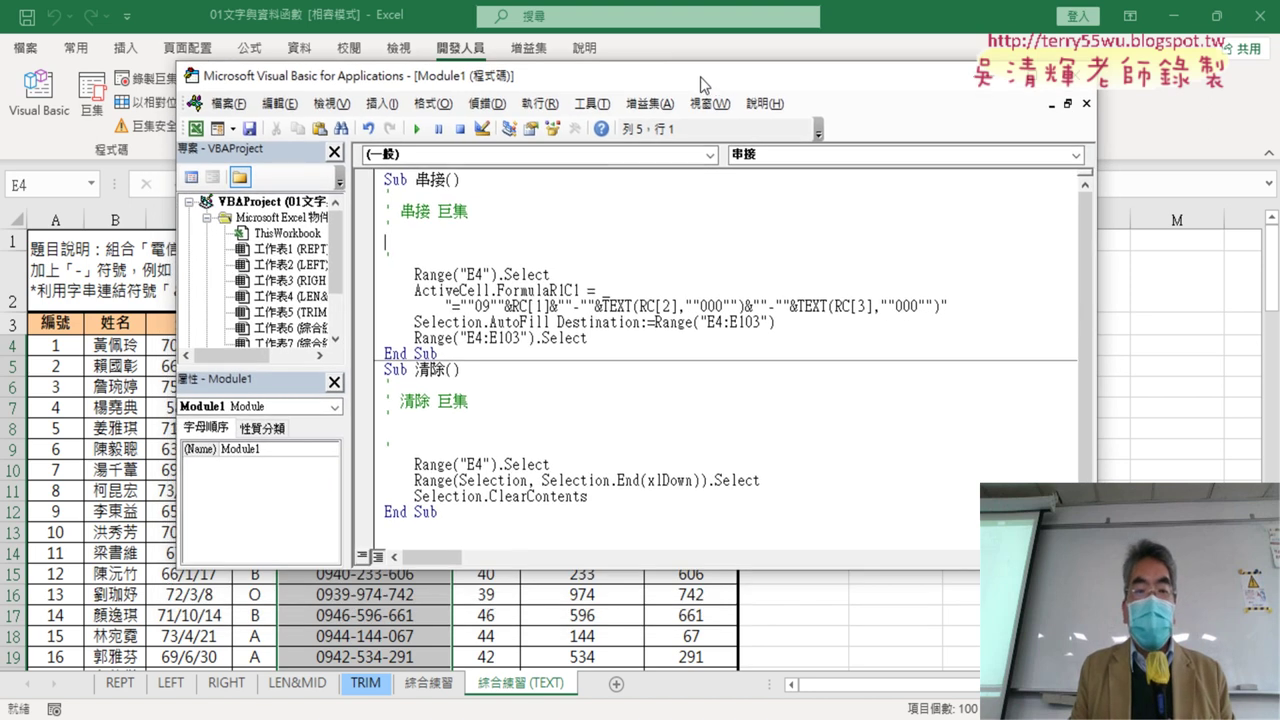
left_click_drag(570, 568, 570, 600)
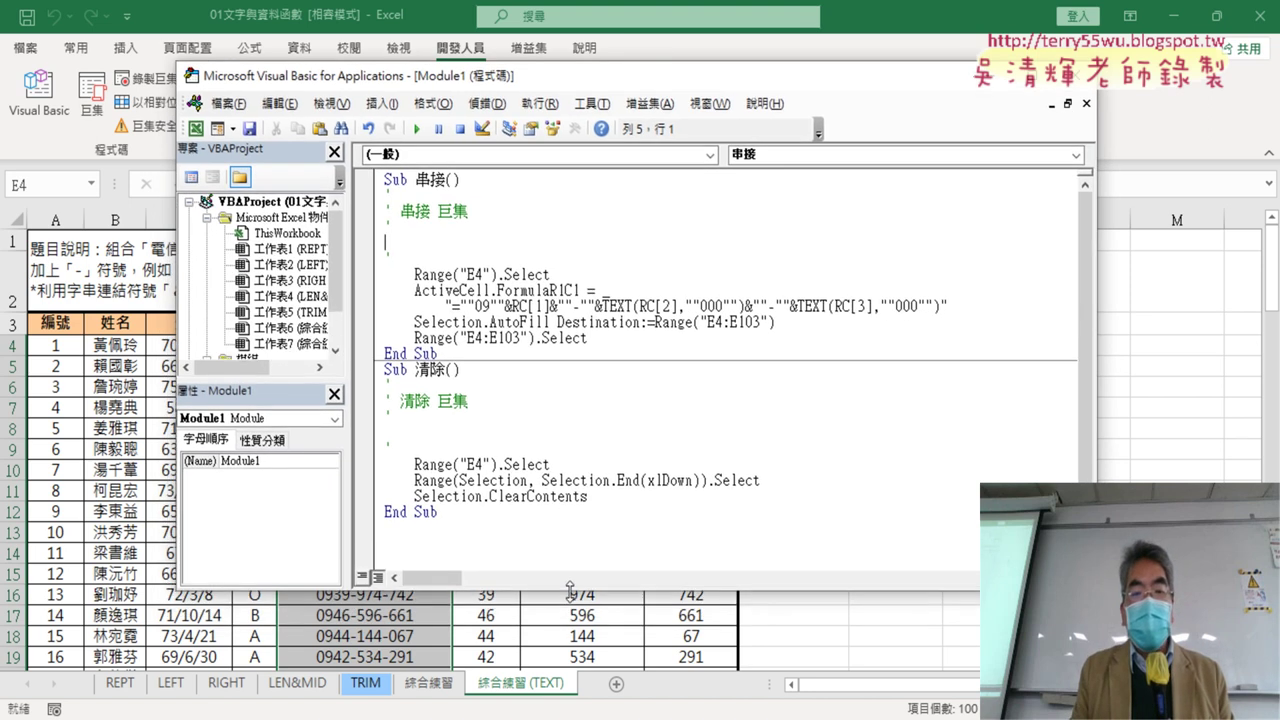
left_click(557, 531)
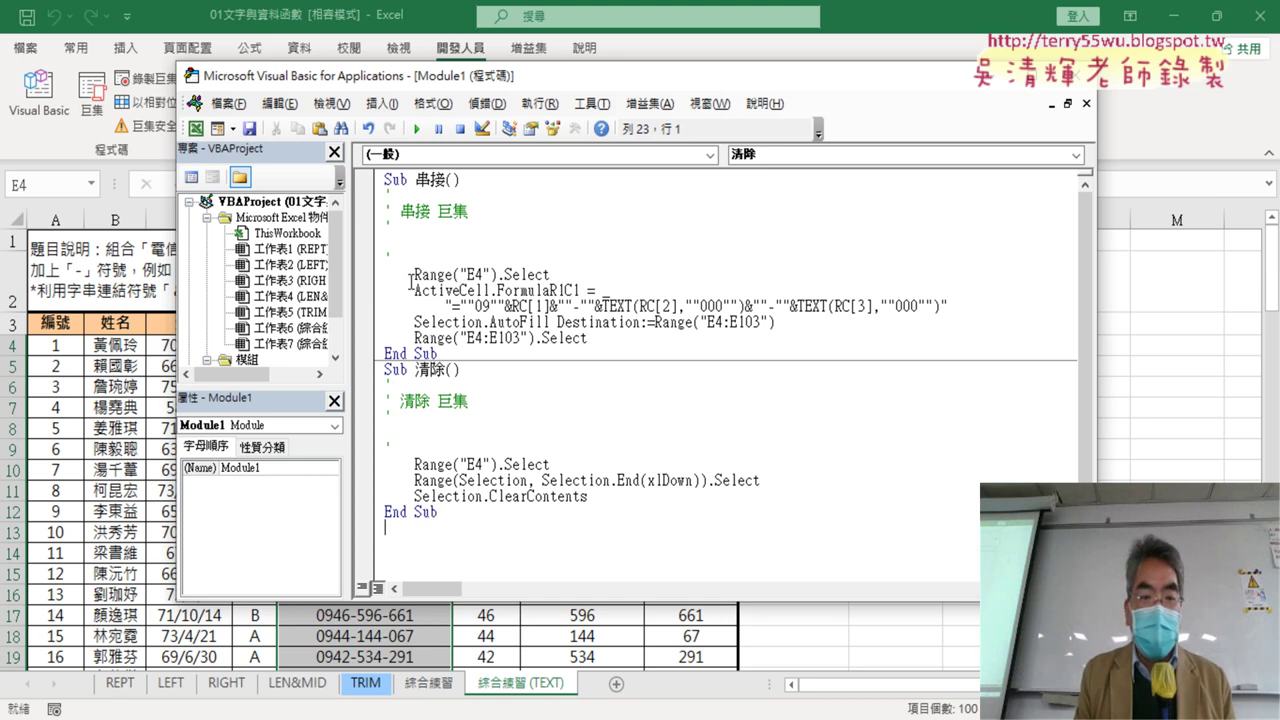
left_click_drag(390, 252, 388, 200)
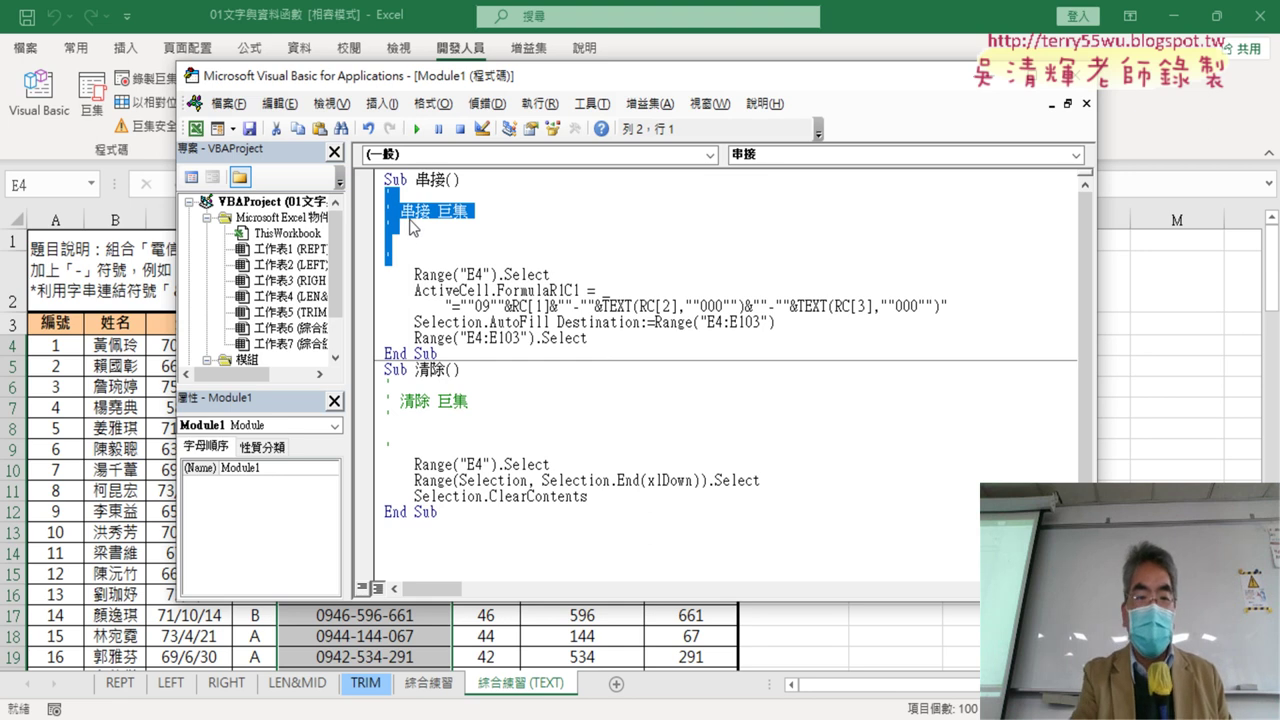
- Replace the old 串接 comment block with the comment '1.游標放在E4儲存格'
key("Delete")
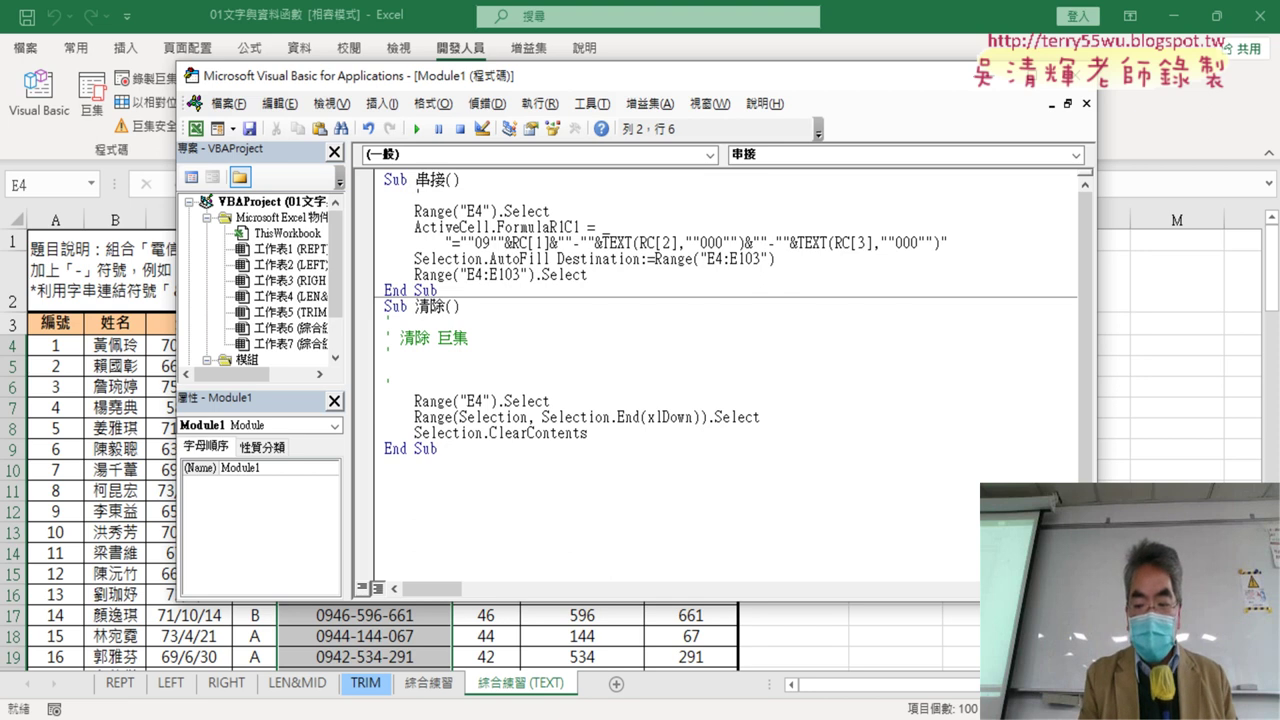
type("1.")
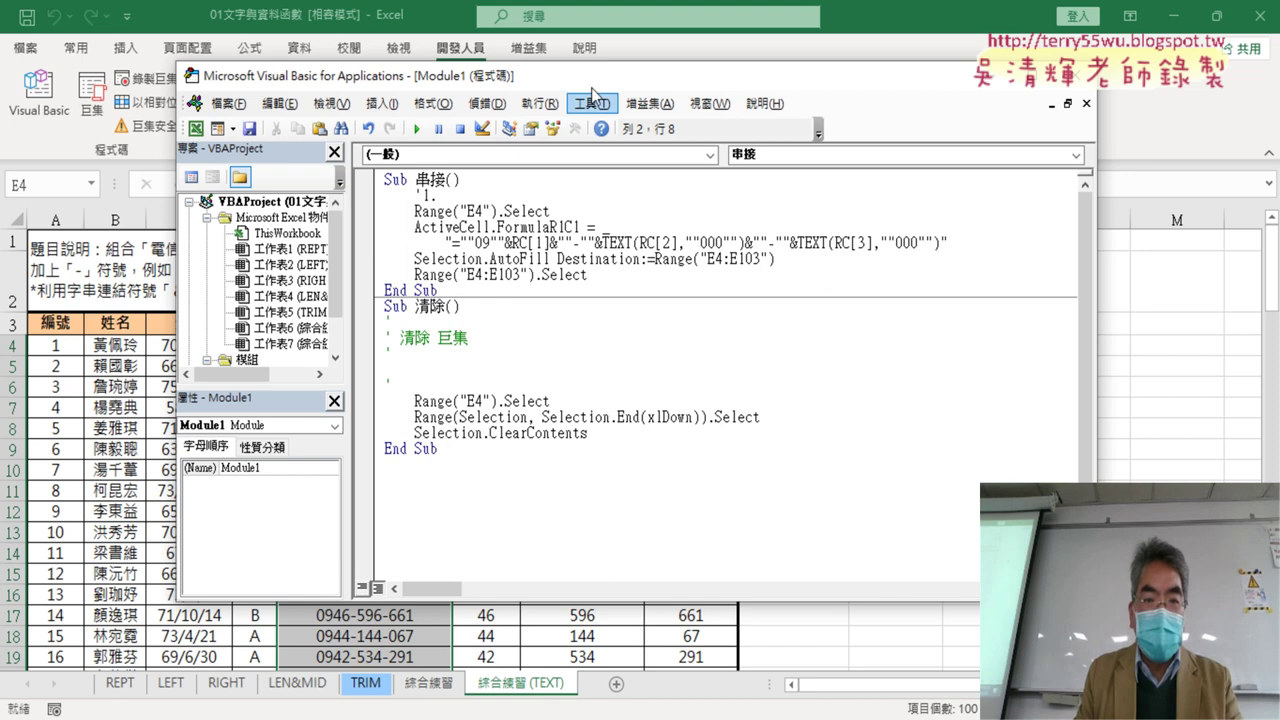
left_click_drag(614, 75, 931, 72)
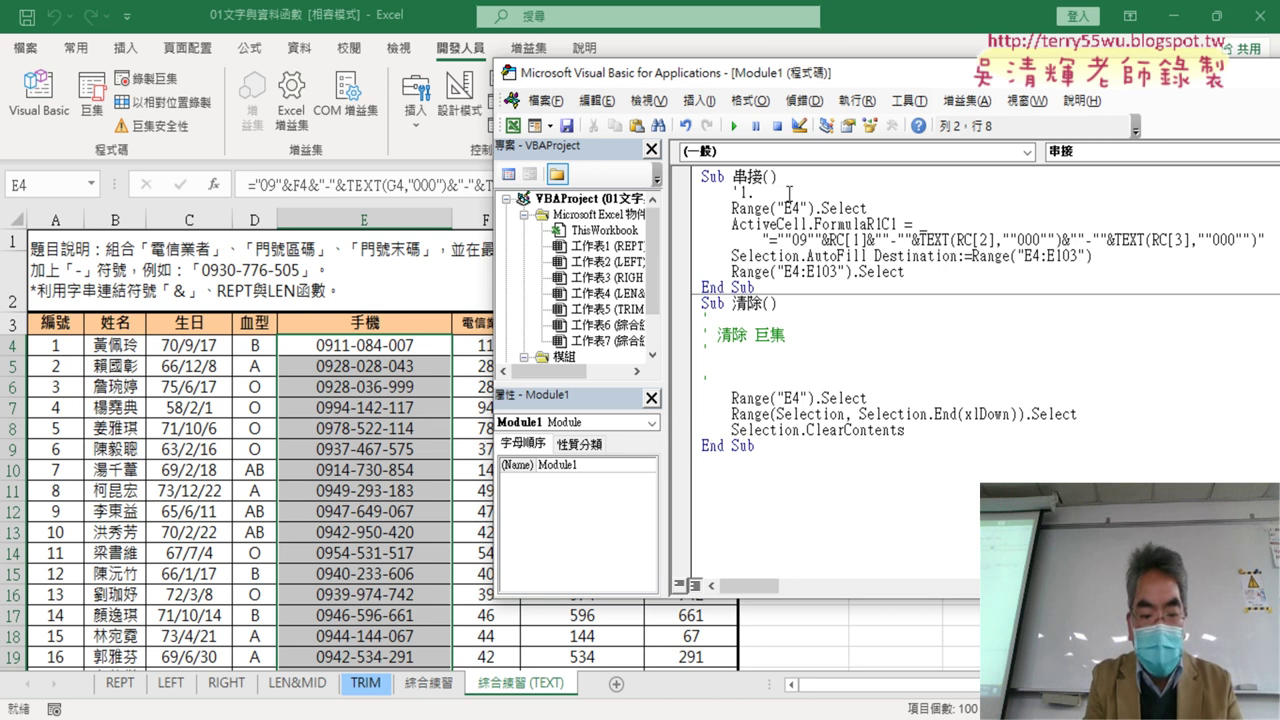
key("BackSpace")
type("由")
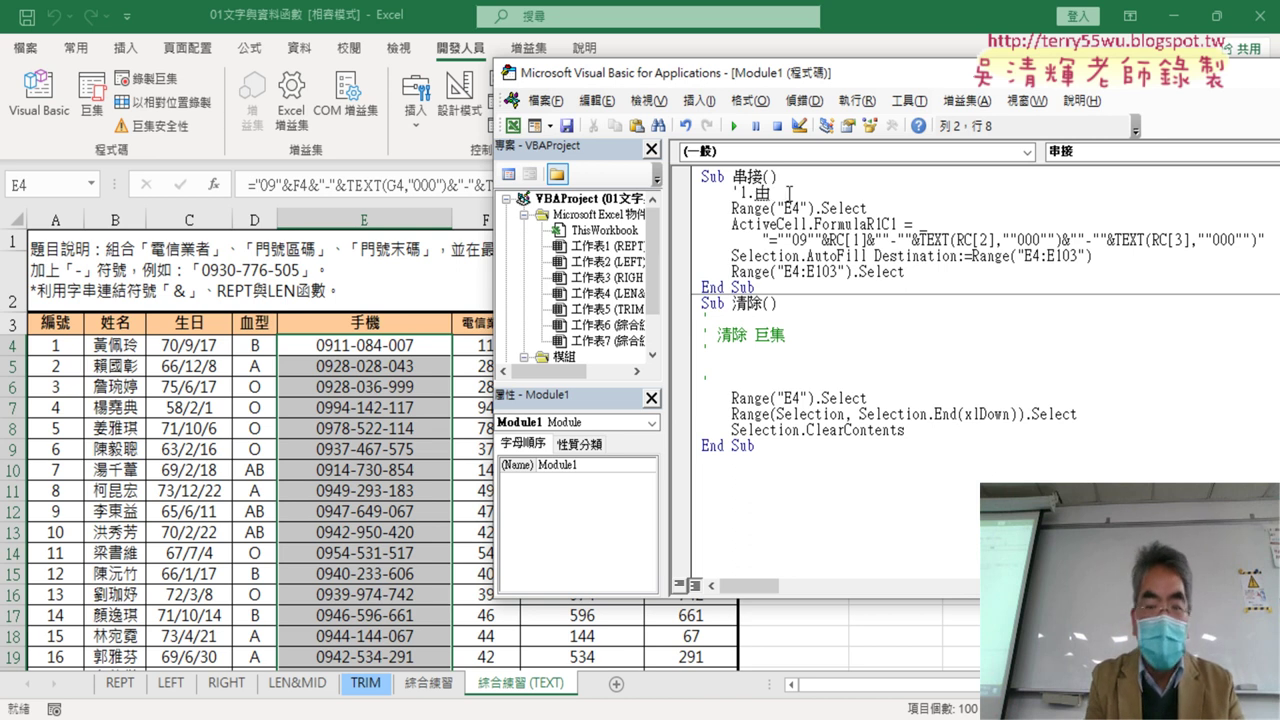
key("BackSpace")
type("由ㄅㄧㄠ")
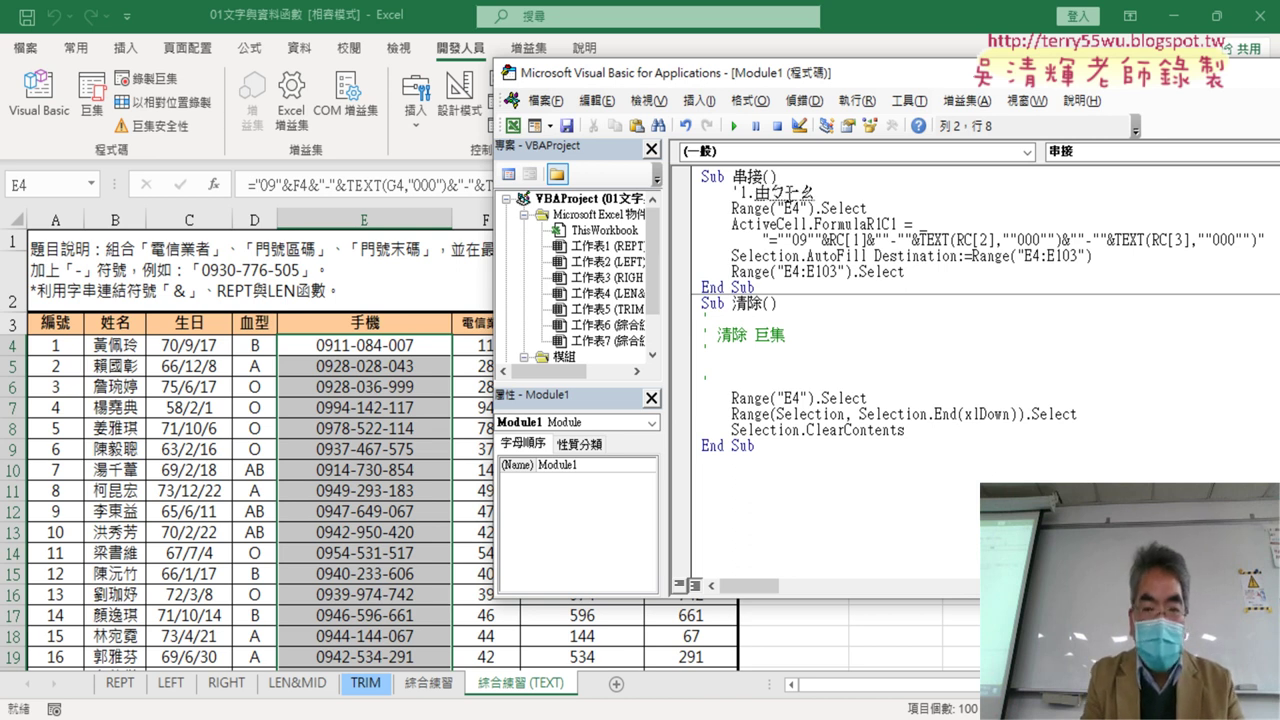
key("space")
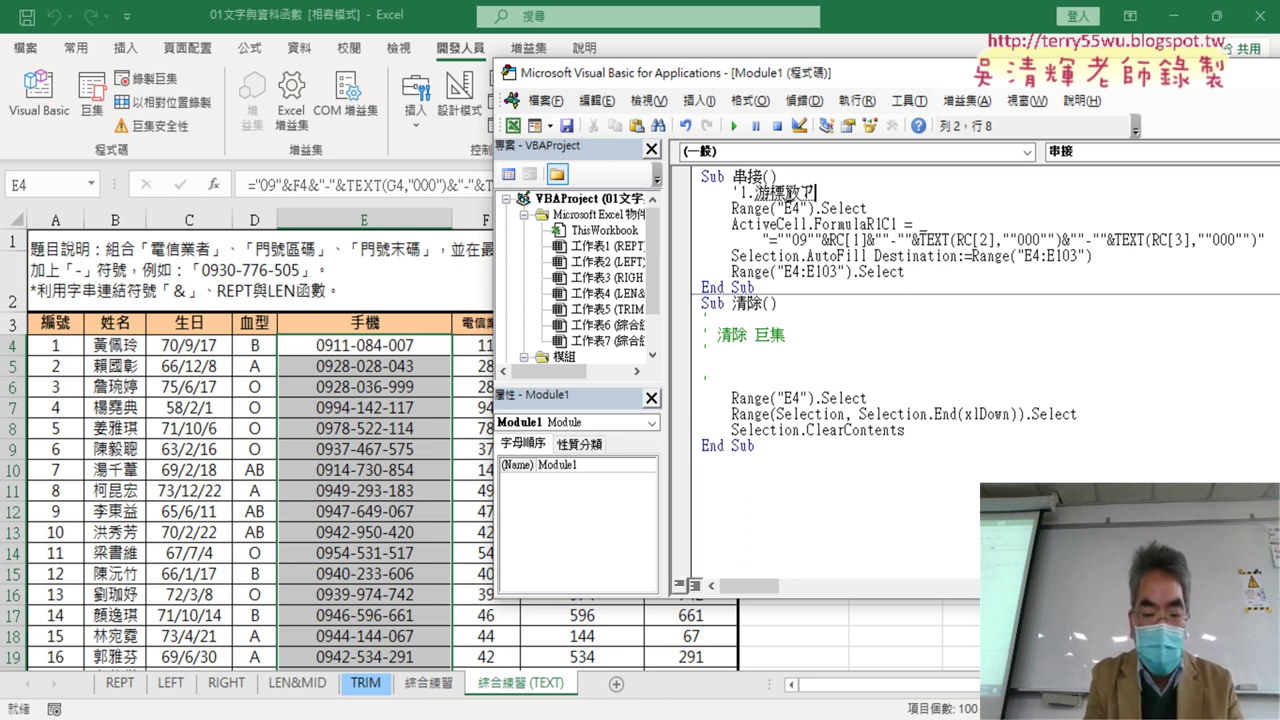
type("在E4")
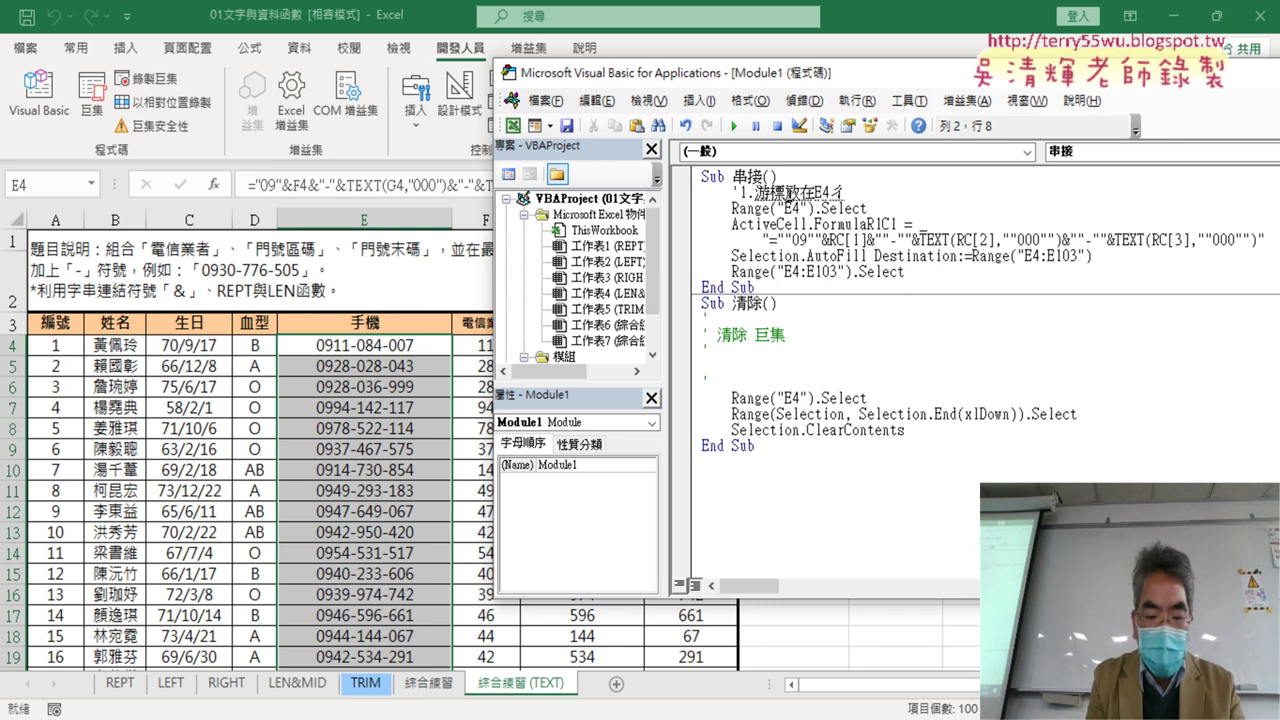
type("儲存格")
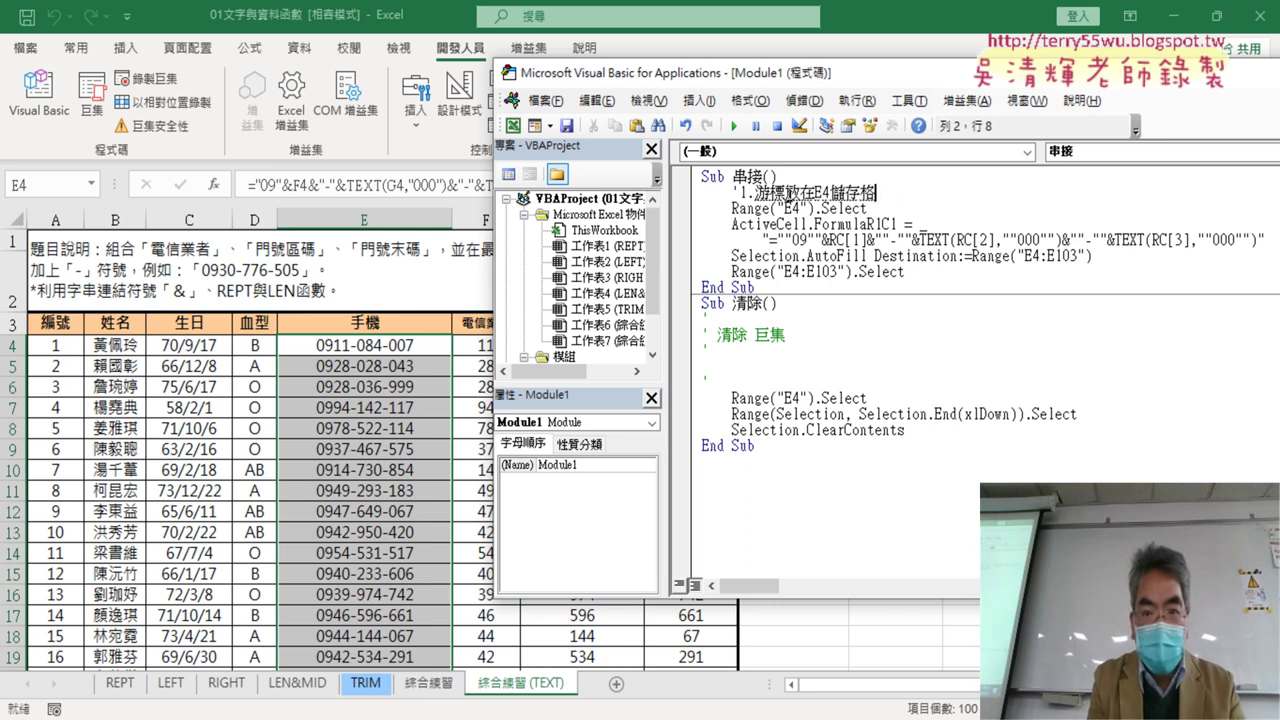
key("Return")
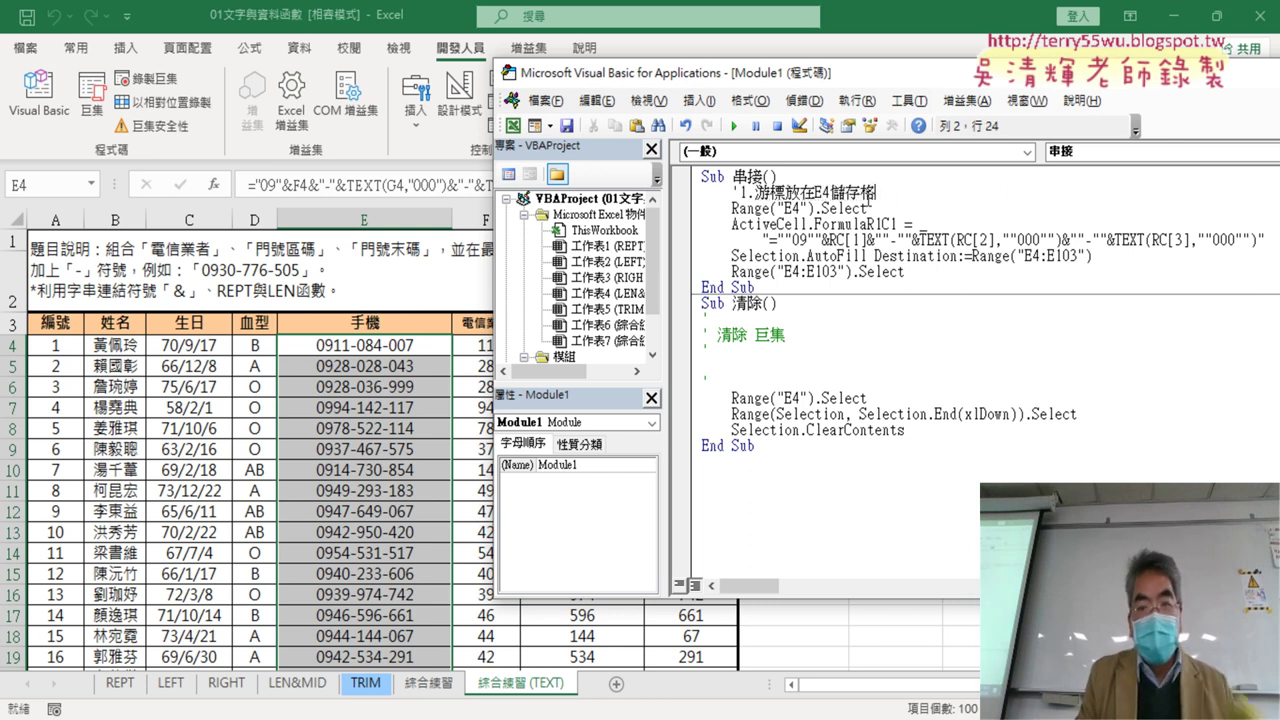
- Insert a blank line after Range("E4").Select and highlight its E4 reference
left_click(887, 210)
left_click_drag(898, 190, 732, 190)
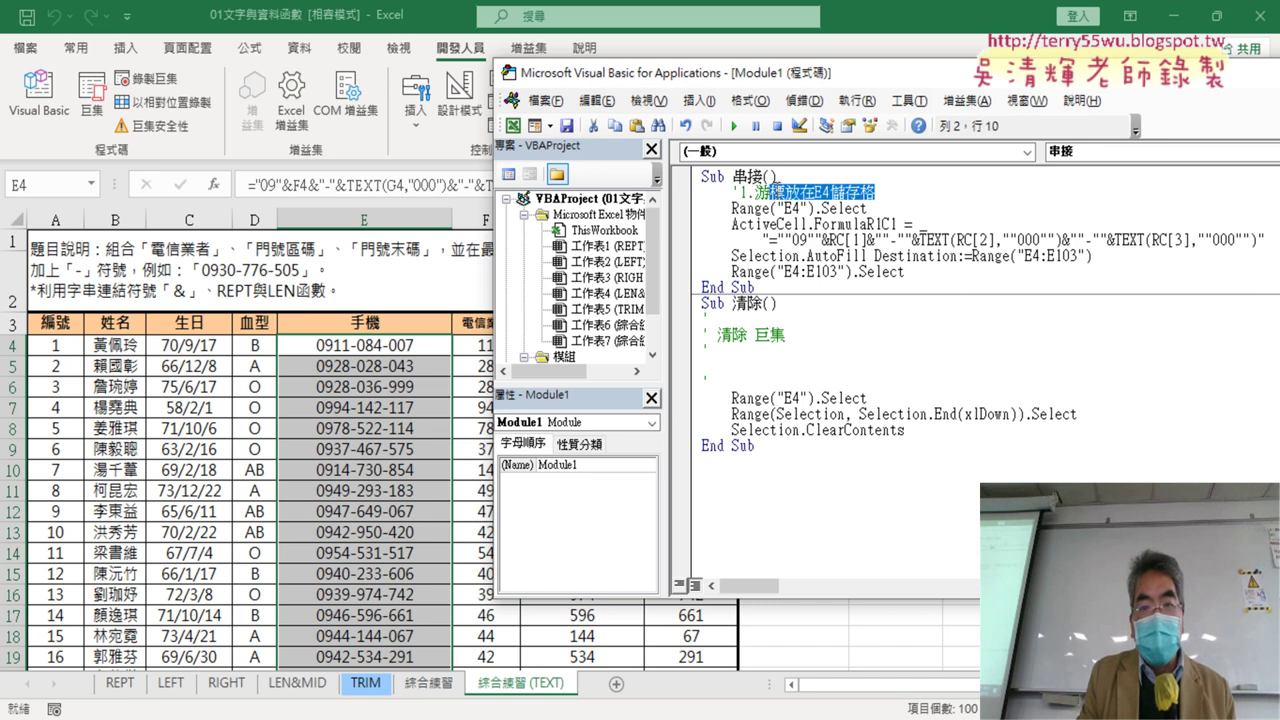
left_click(909, 207)
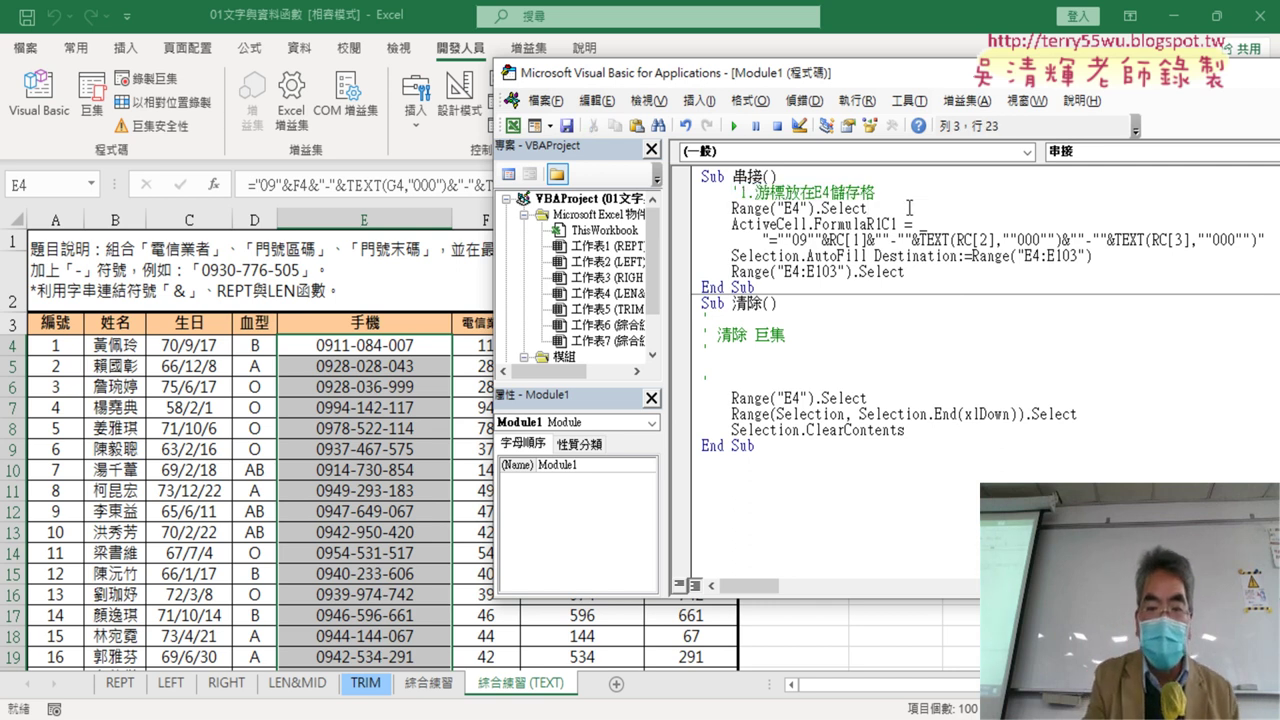
key("Return")
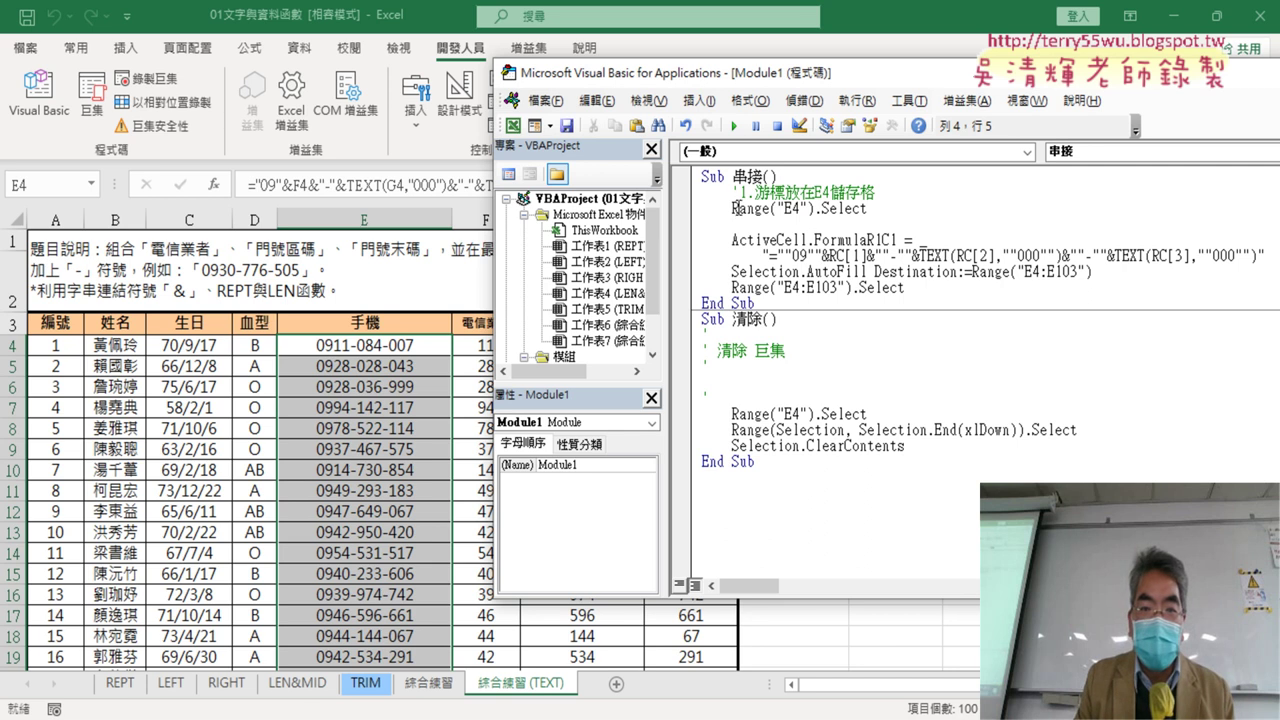
left_click_drag(732, 208, 816, 208)
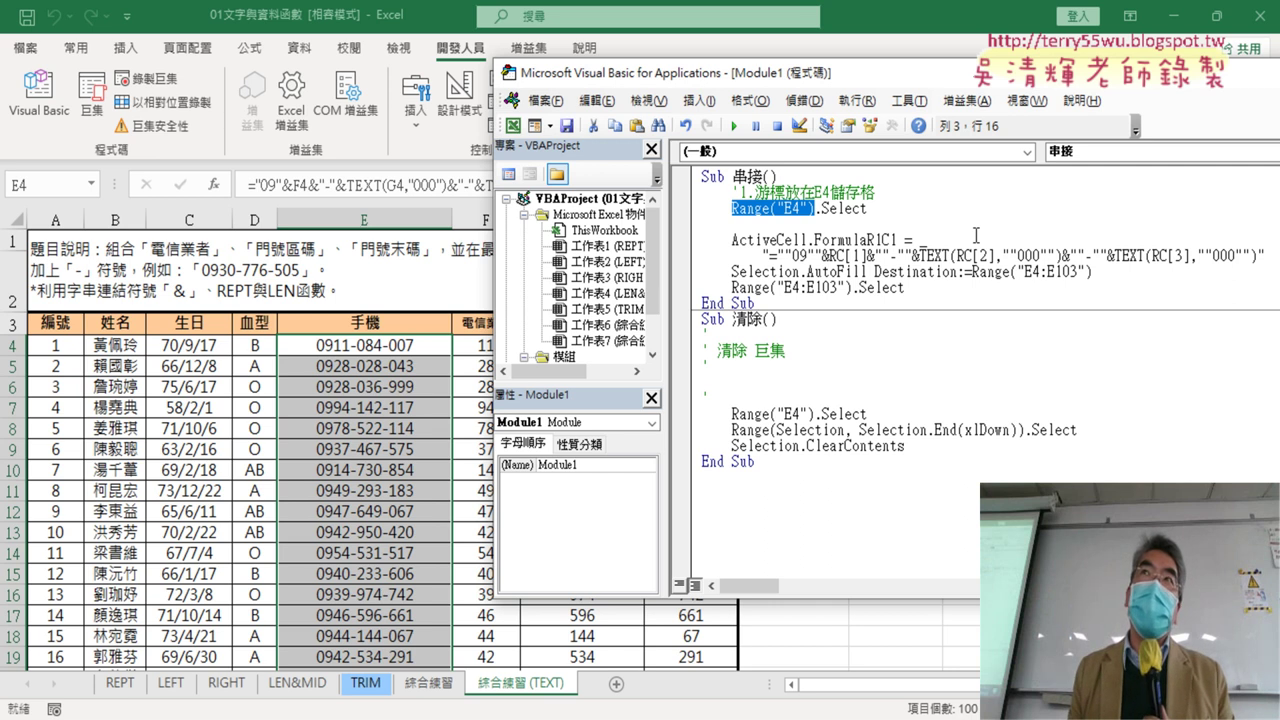
left_click(792, 208)
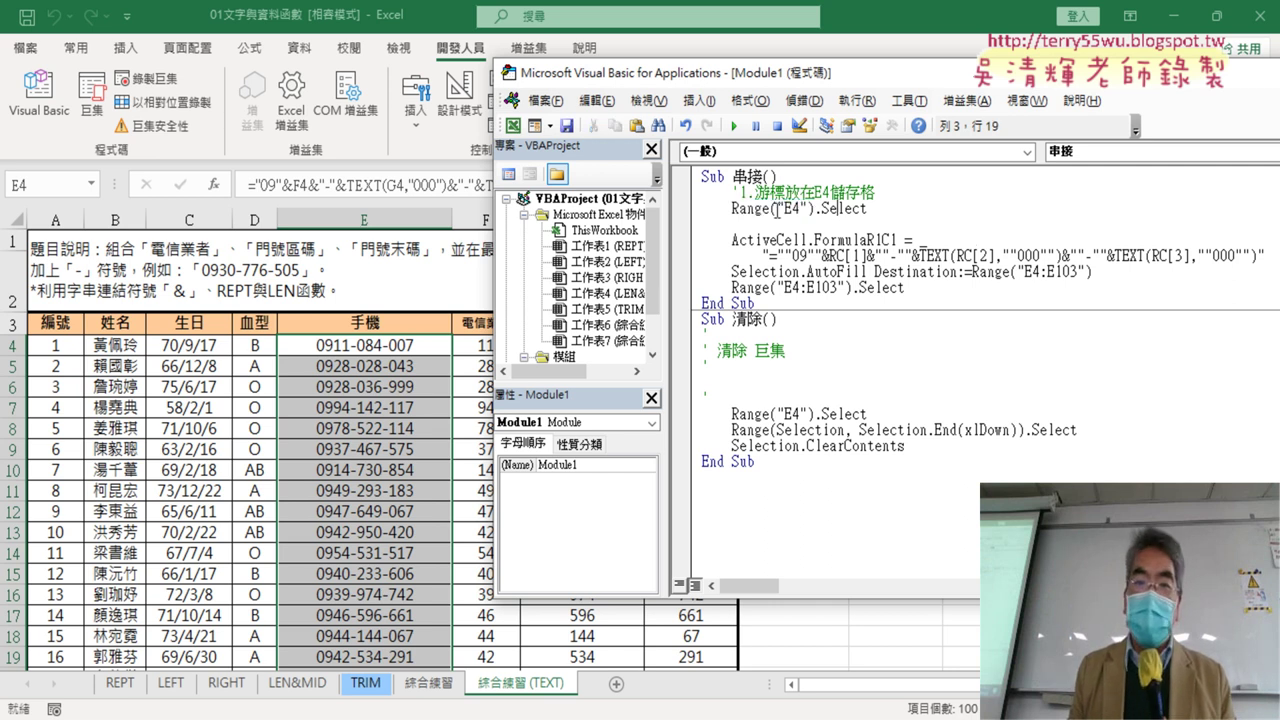
left_click_drag(786, 208, 804, 209)
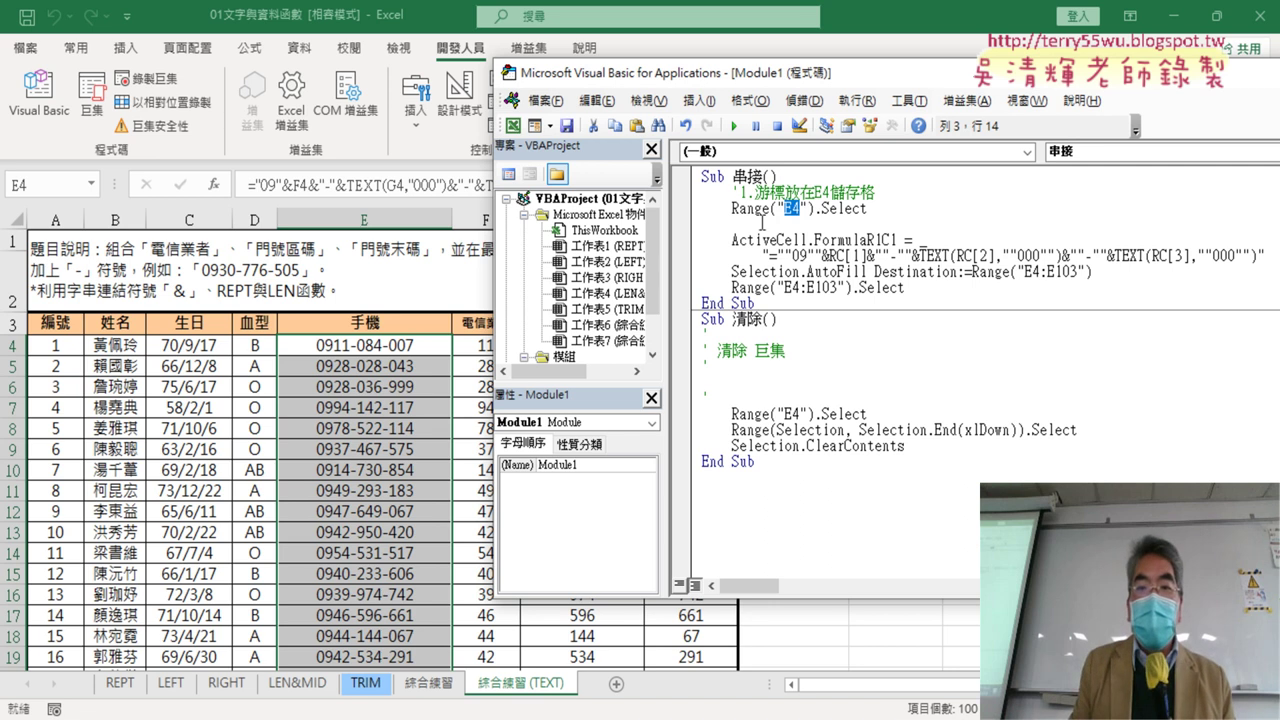
left_click(762, 222)
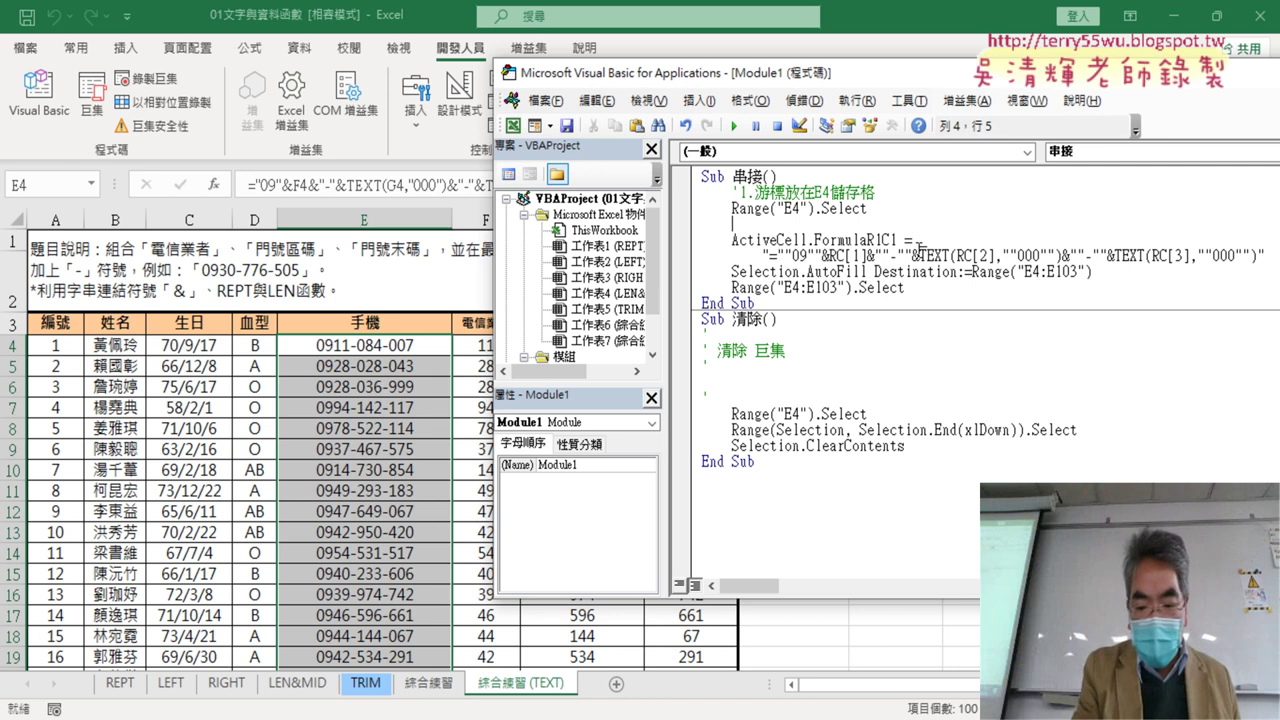
- Add the comment '2.輸入公式' above the ActiveCell.FormulaR1C1 line
type("'2.")
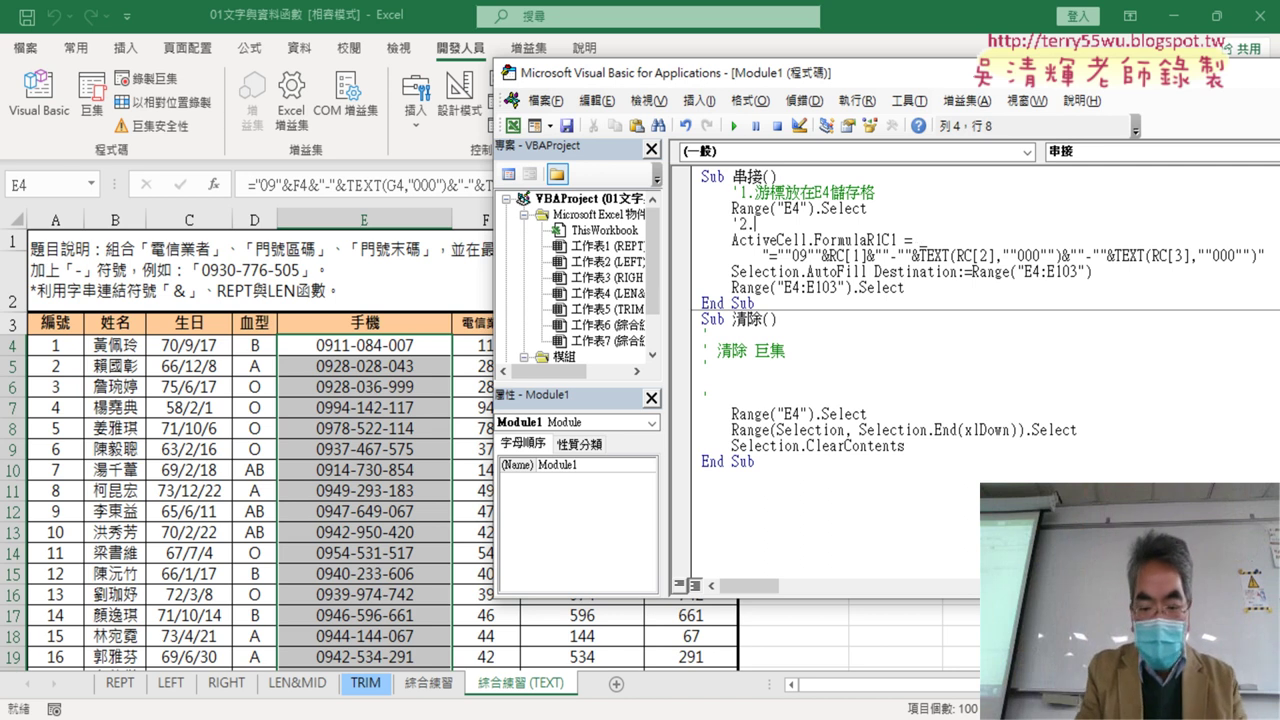
type("ㄕㄨ")
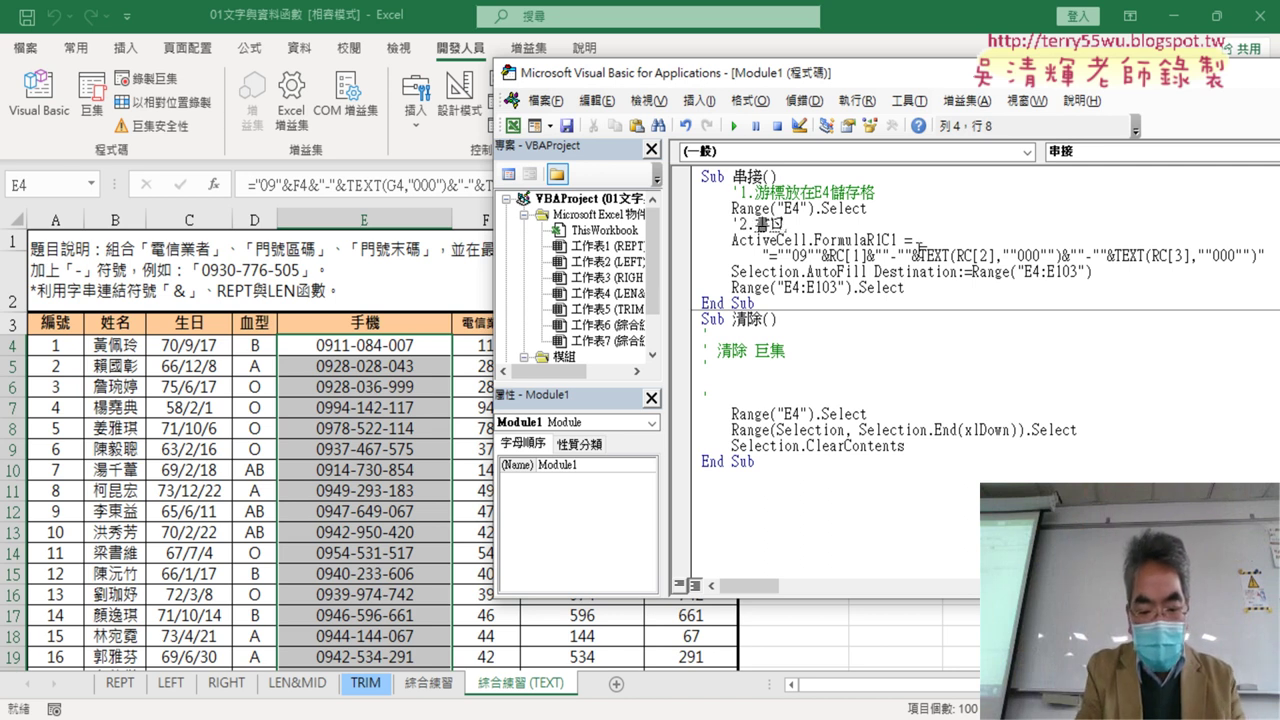
type("輸入攻勢")
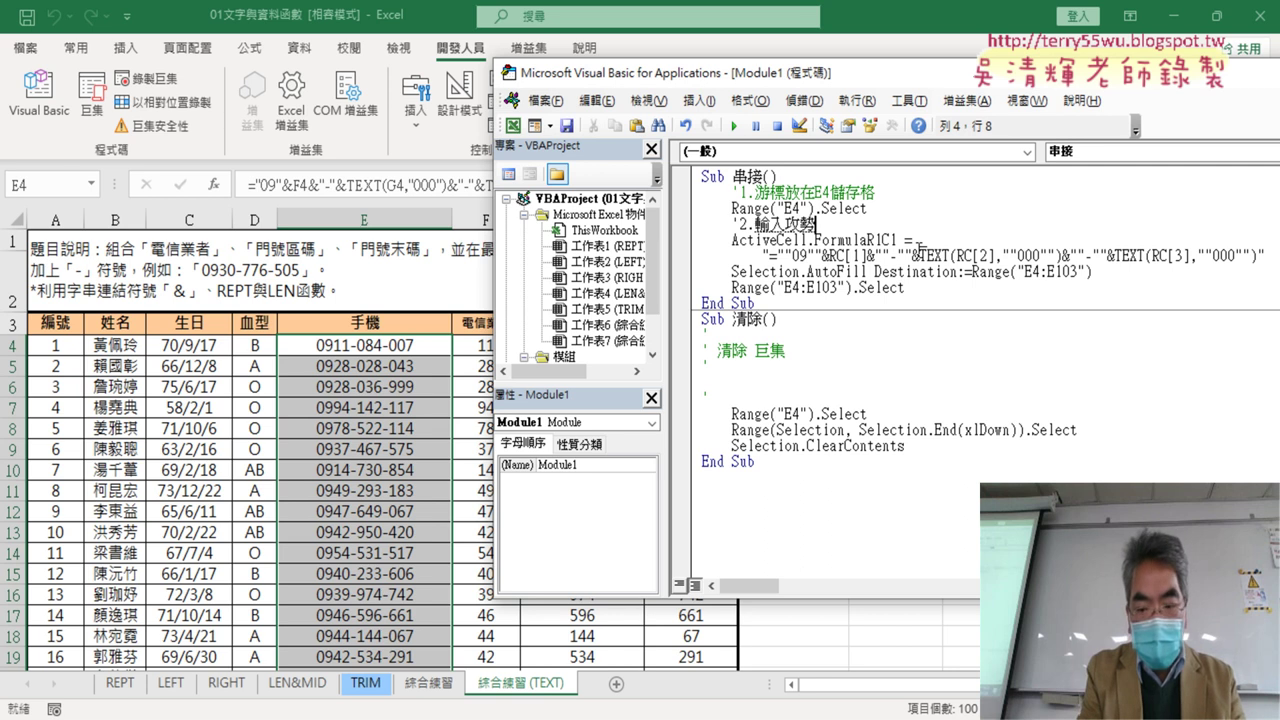
key("Down")
key("Down")
key("Down")
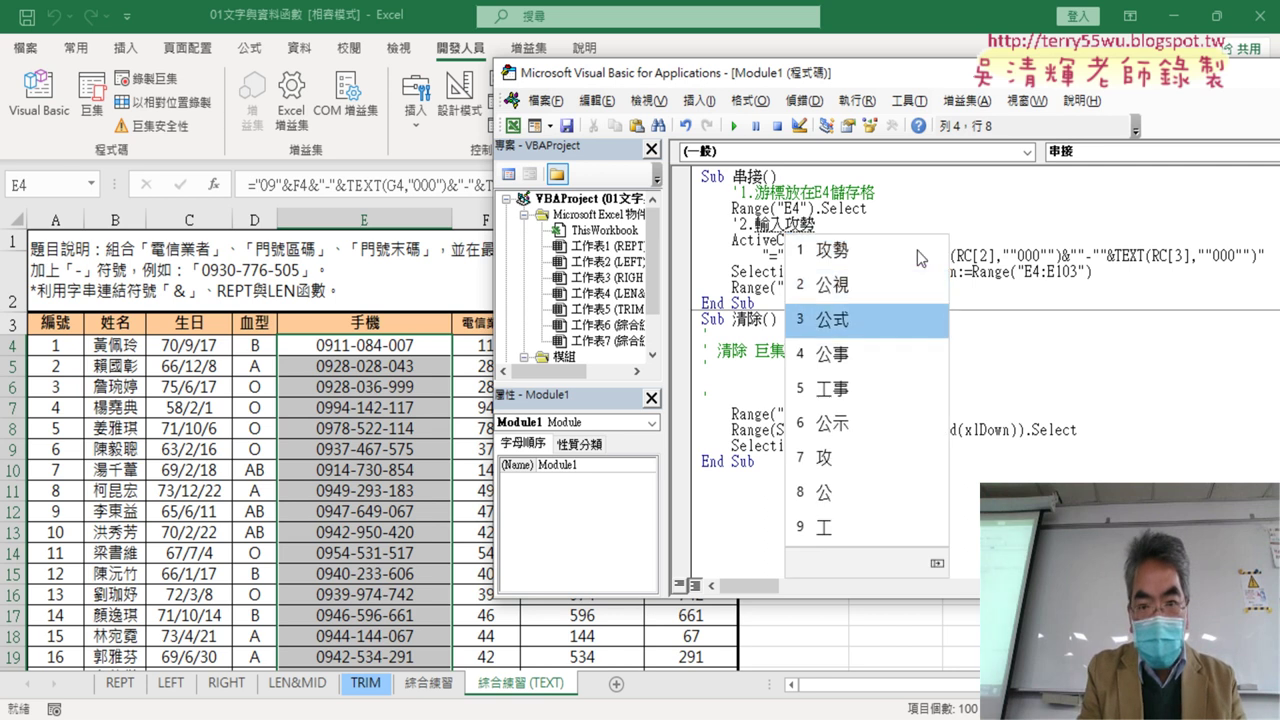
key("Return")
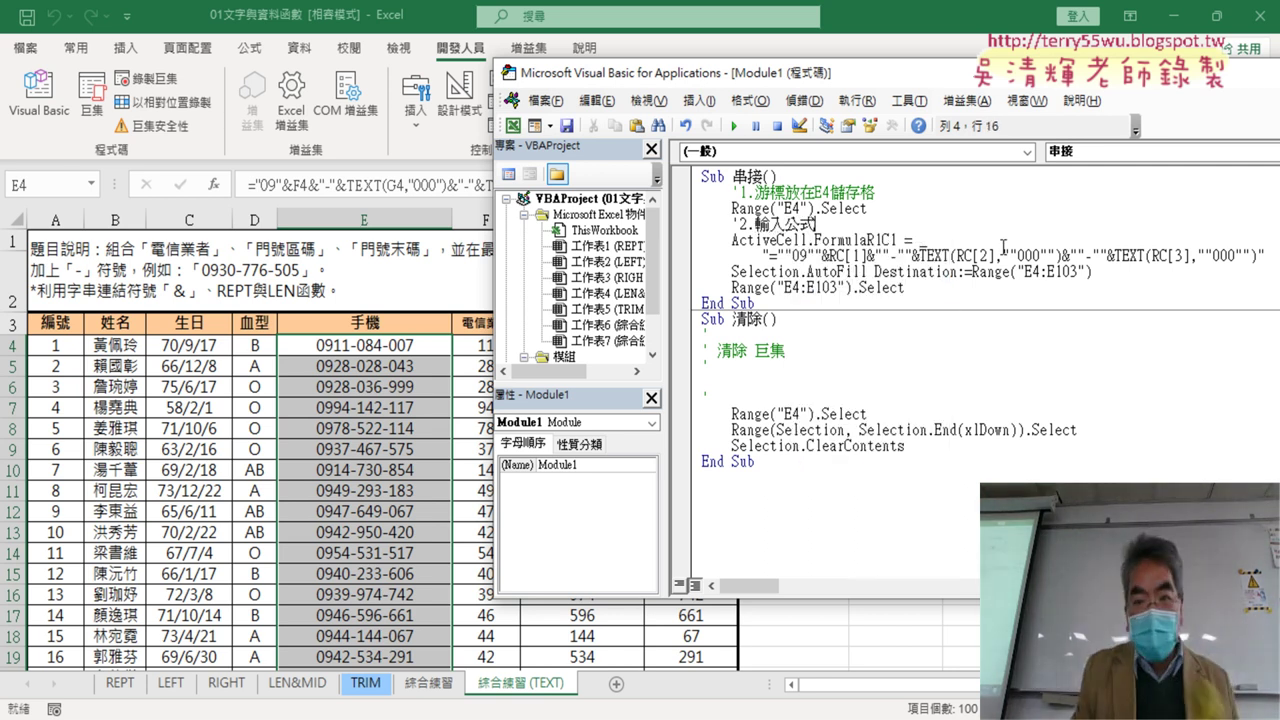
- Add the comment '3.向下填滿' on a new line above Selection.AutoFill
left_click(732, 272)
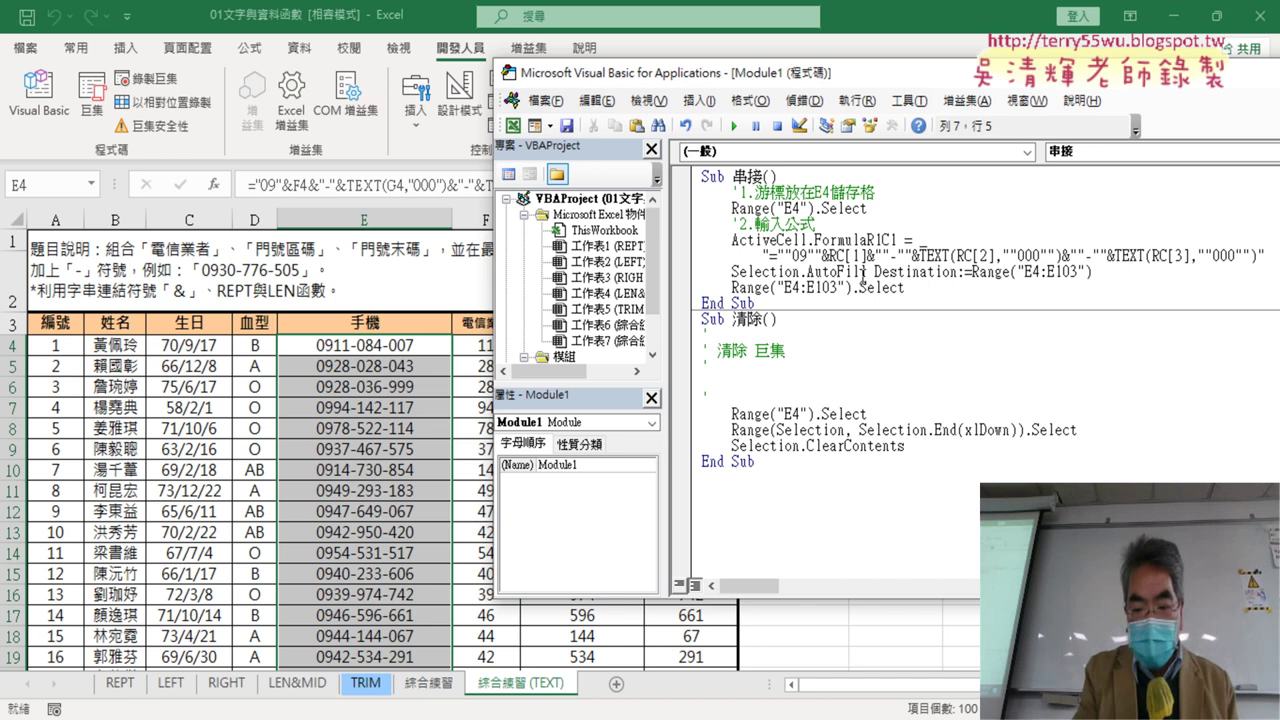
key("Return")
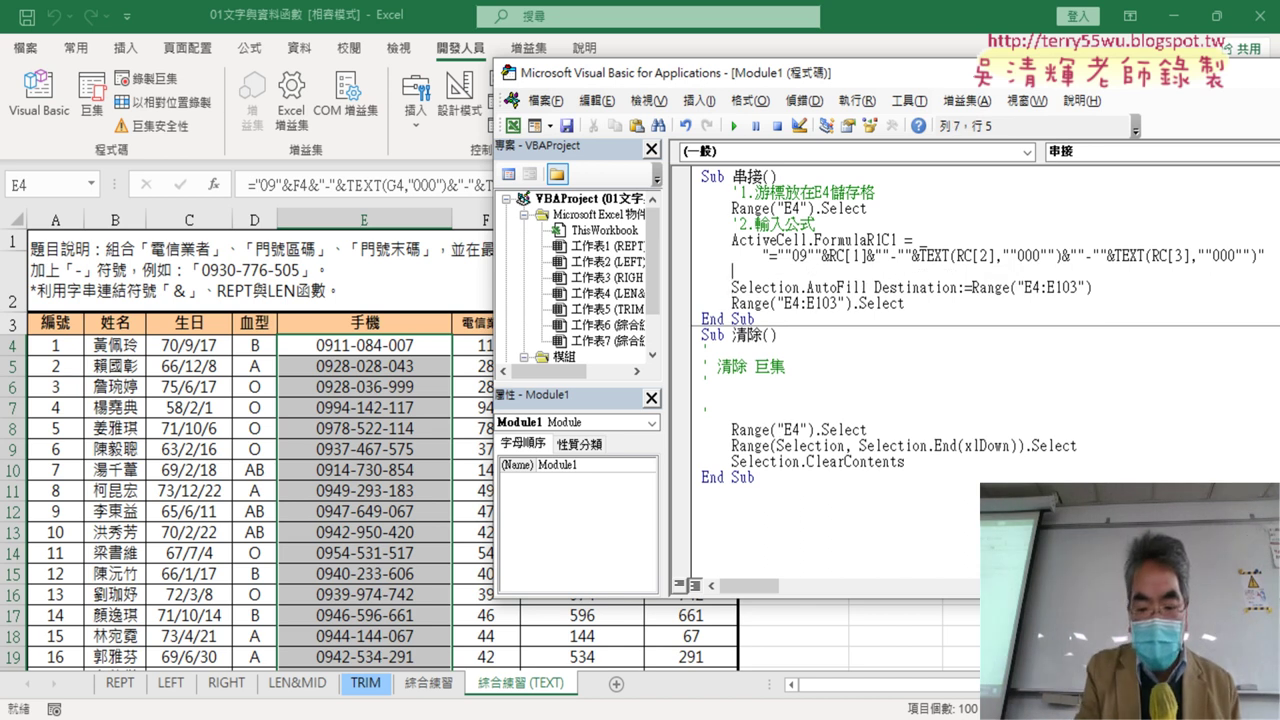
type("ㄊ")
type("'3.ㄒ一")
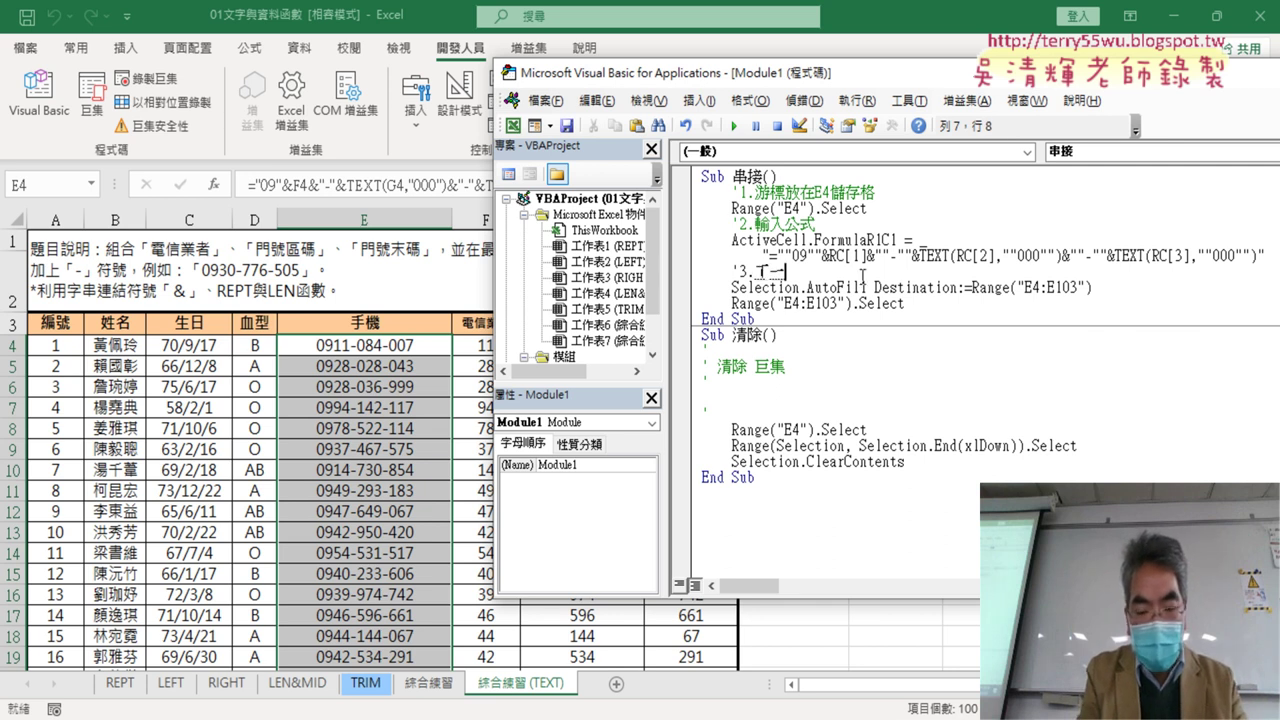
type("向下去")
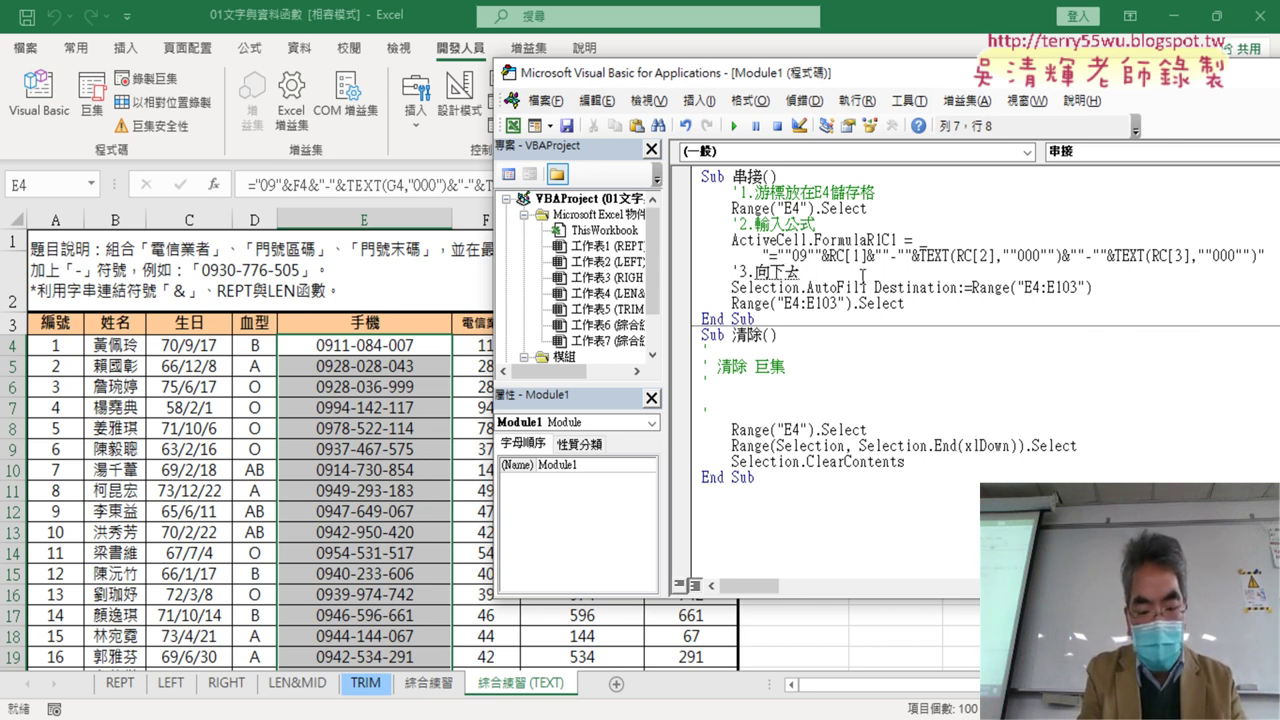
type("田ㄇㄢ滿")
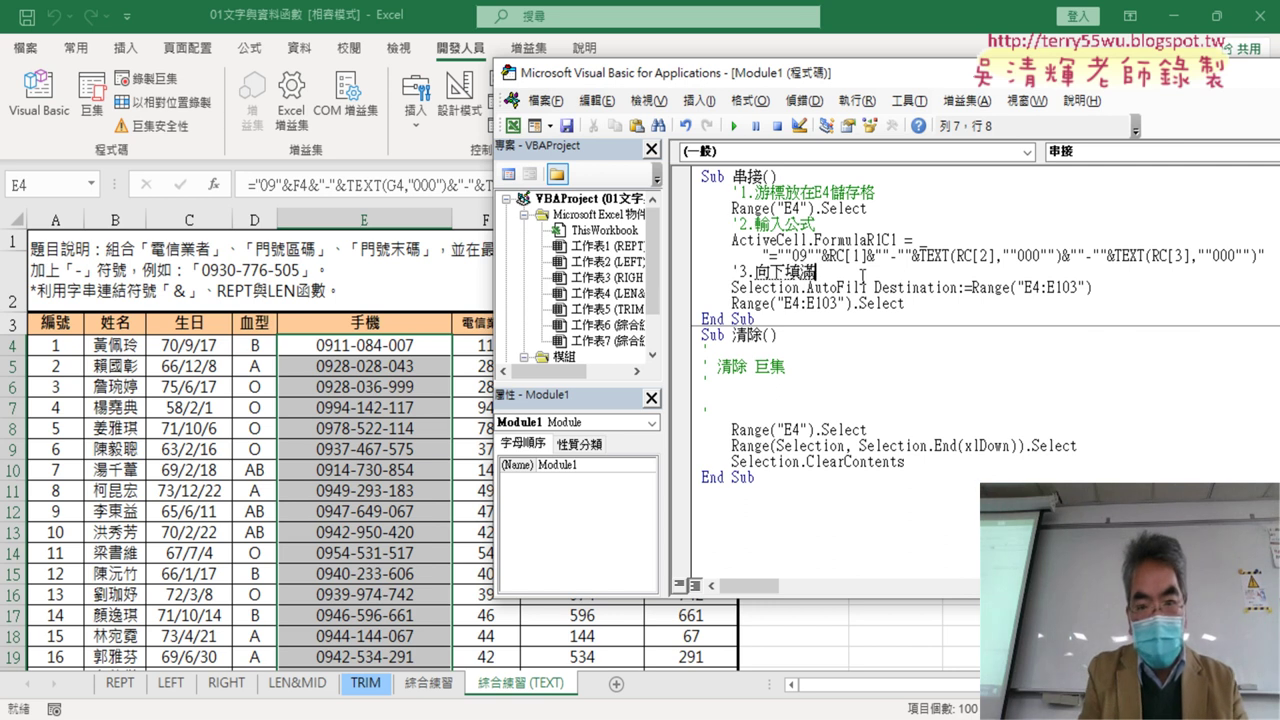
key("Return")
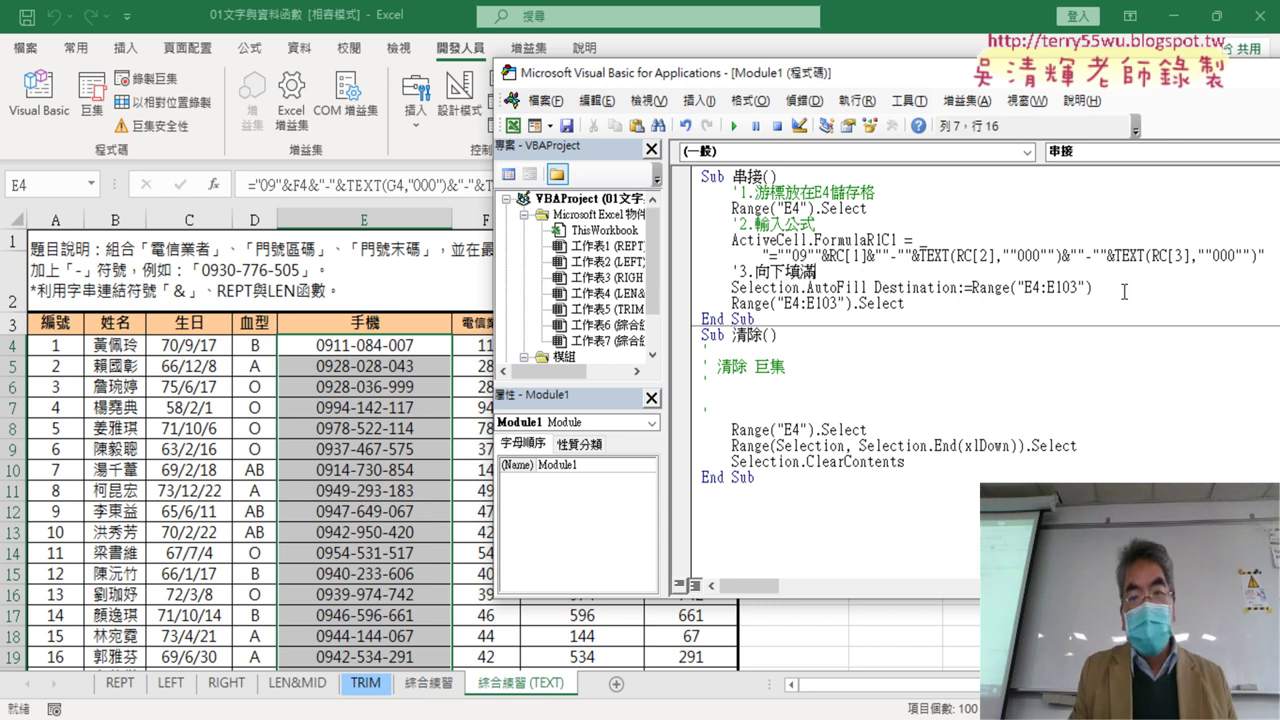
- Delete the Range("E4:E103").Select line and its blank line from the end of 串接
key("shift+Left")
key("shift+Left")
key("shift+Left")
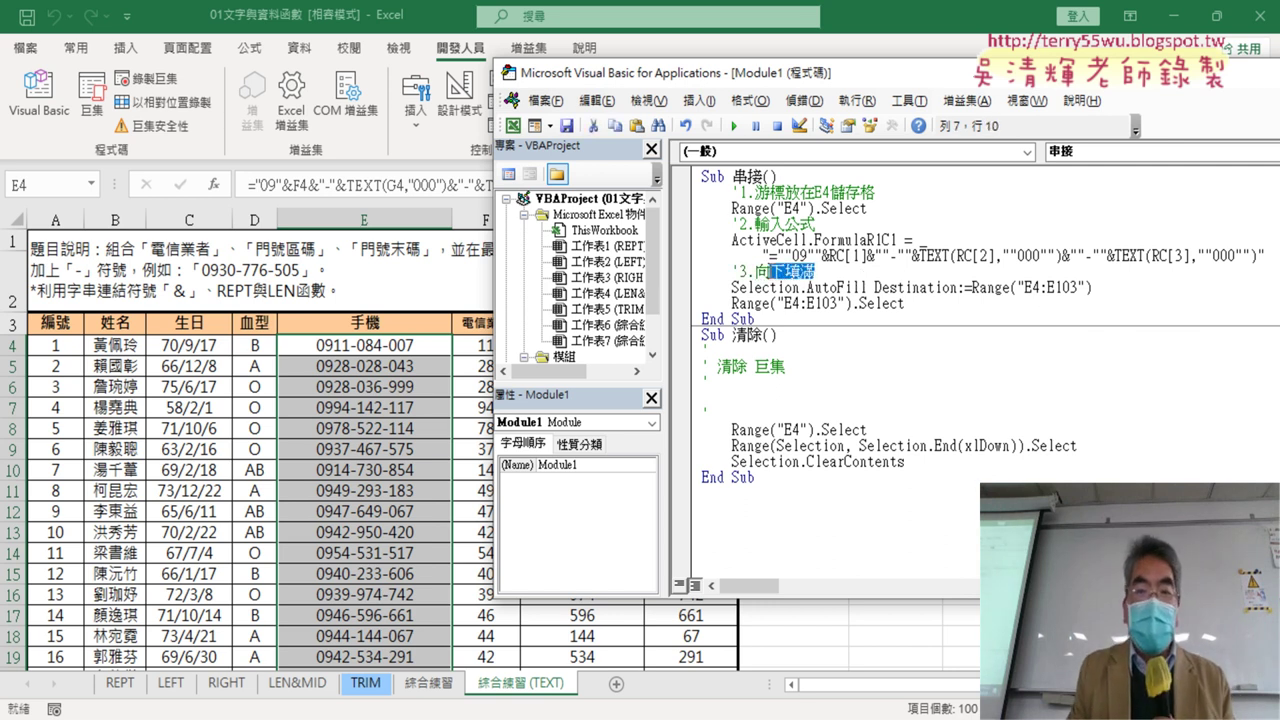
key("shift+Left")
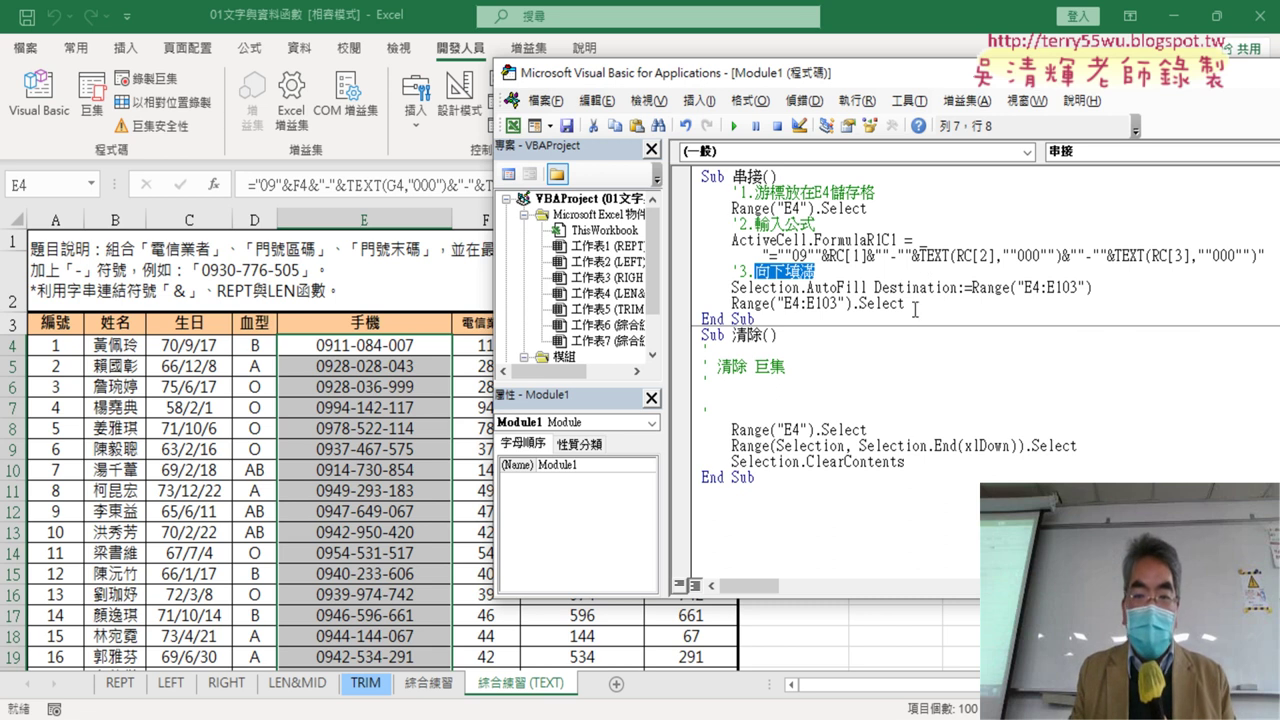
left_click_drag(911, 305, 737, 303)
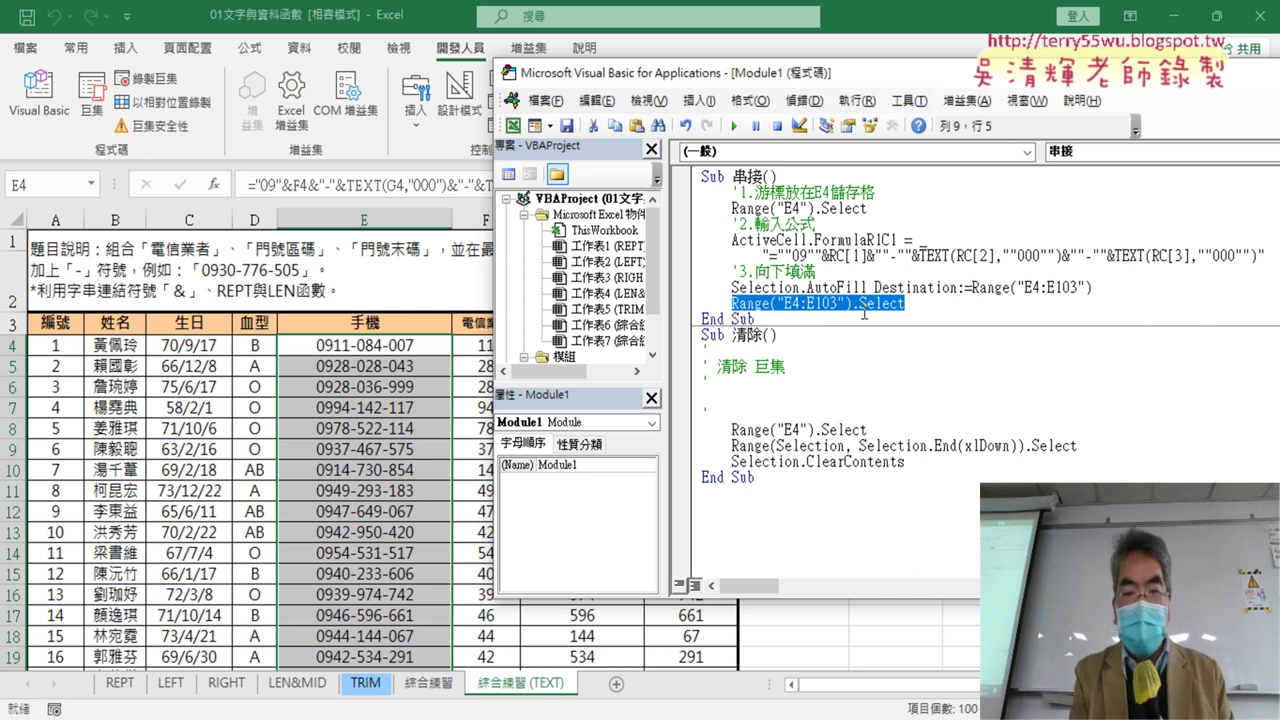
key("BackSpace")
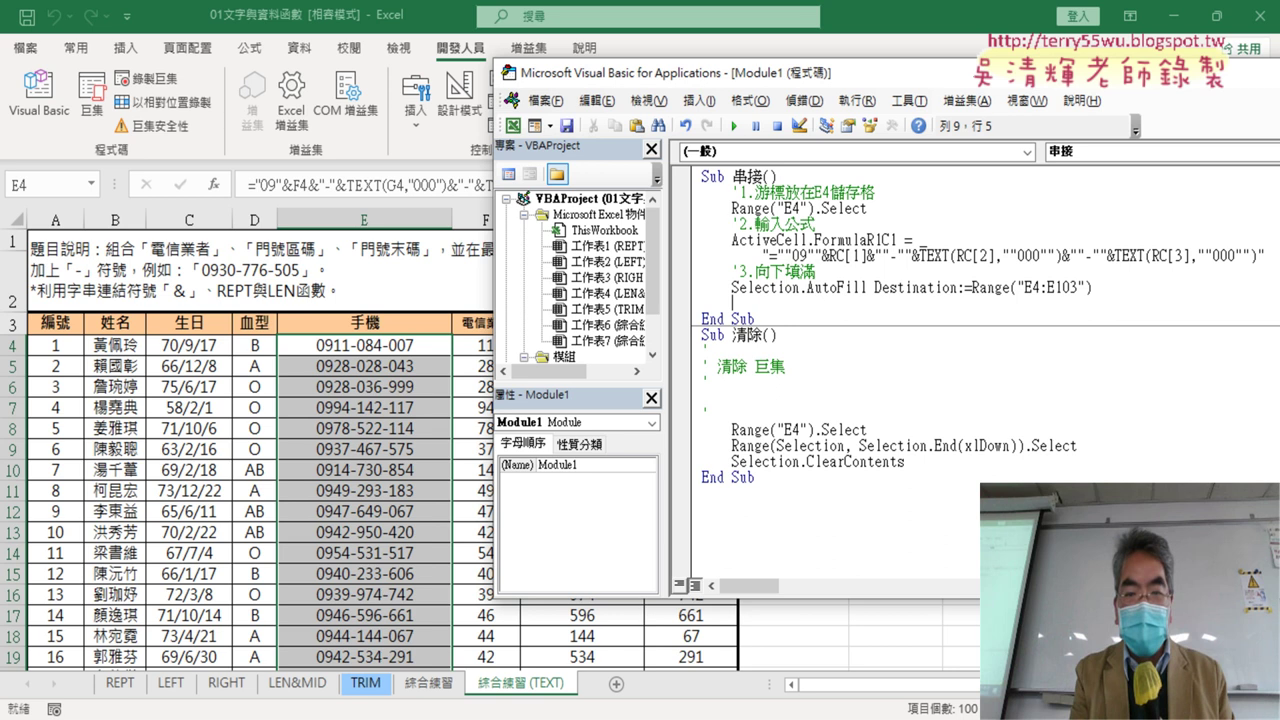
key("BackSpace")
key("BackSpace")
key("BackSpace")
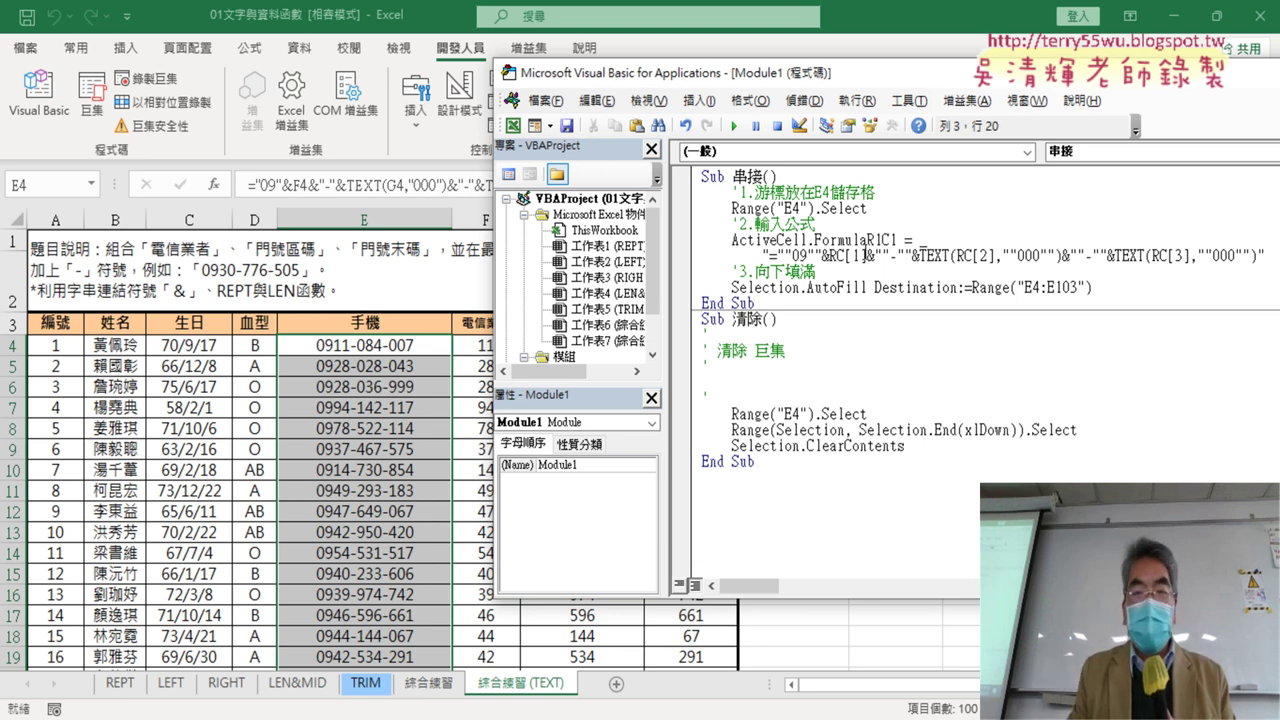
left_click(882, 290)
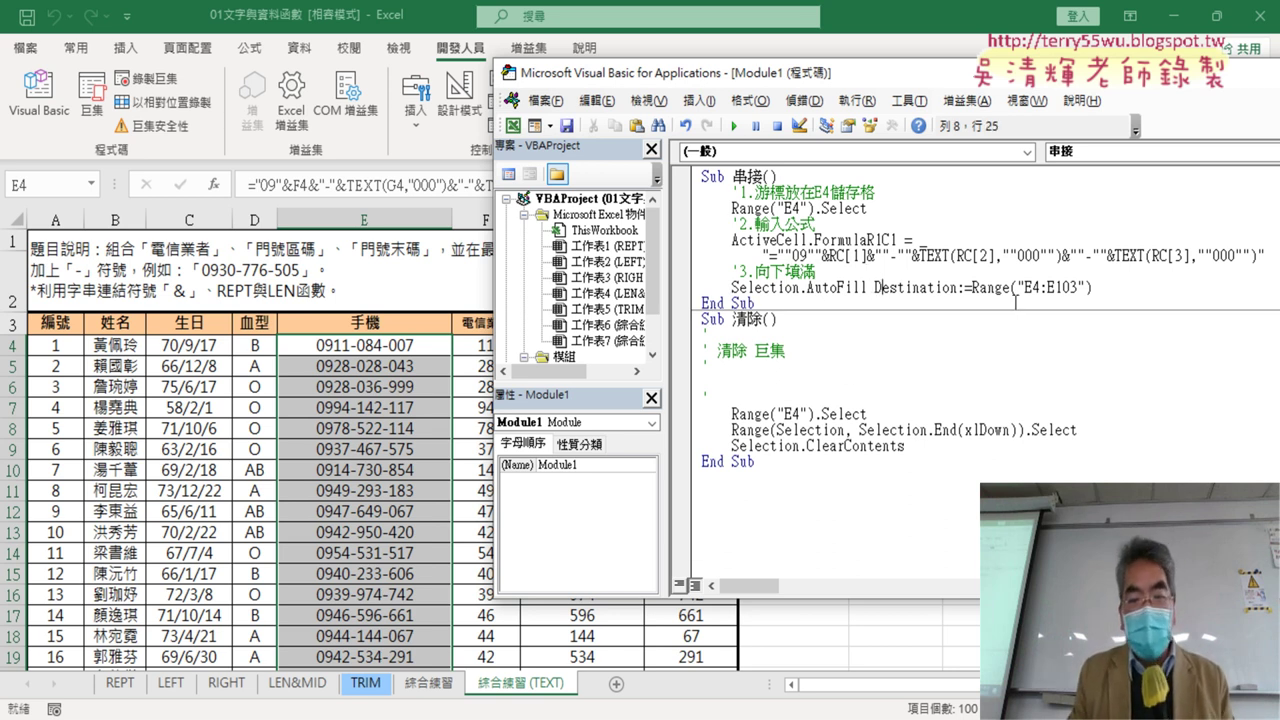
left_click_drag(750, 407, 705, 335)
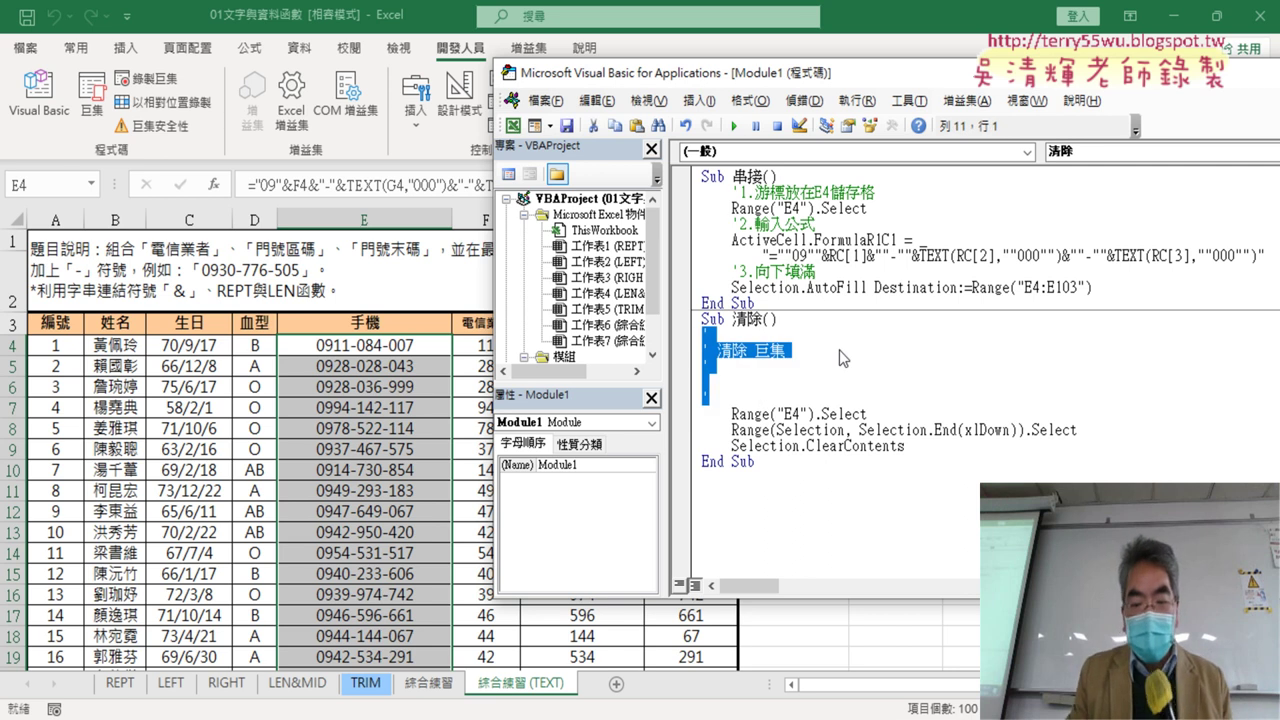
- Replace 清除's old comment block with a copy of the '1.游標放在E4儲存格' comment
key("Delete")
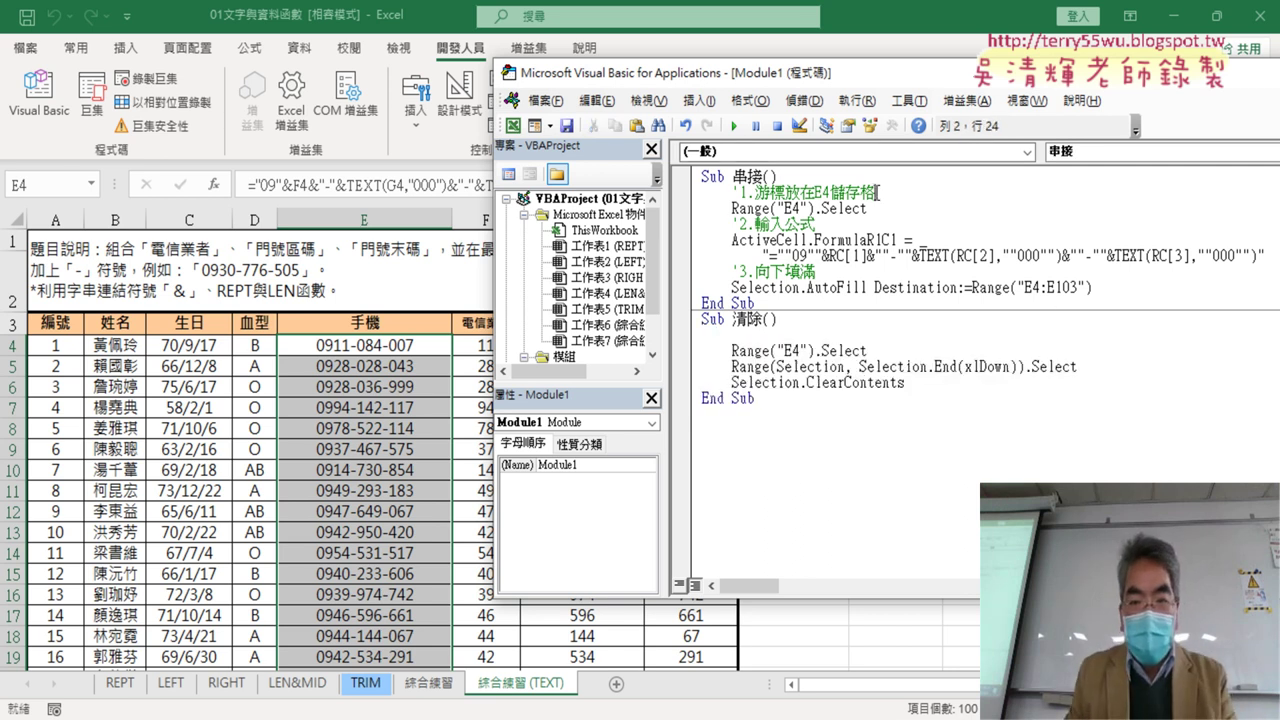
mouse_move(877, 192)
left_mouse_down()
mouse_move(686, 190)
mouse_move(704, 335)
left_mouse_up()
left_click(918, 352)
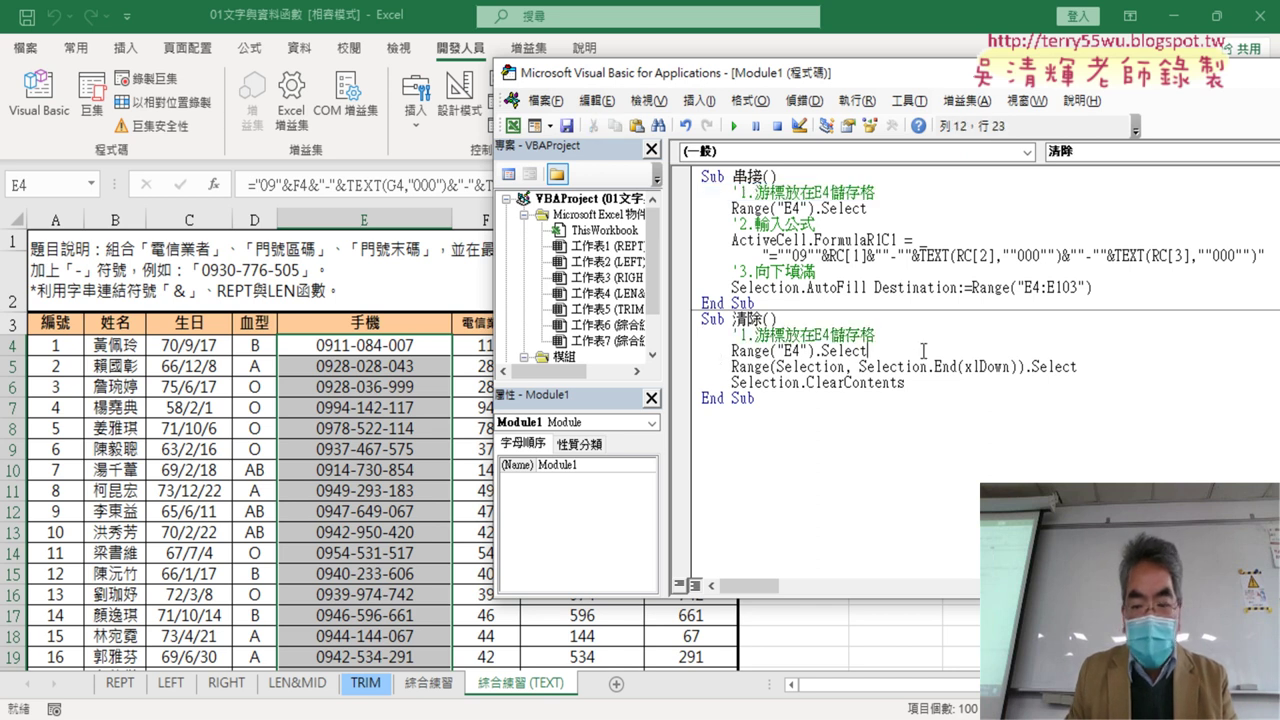
- Add the comment '2.CTRL+SHIFT+向下' and begin the step-3 comment above ClearContents
key("Return")
type("'")
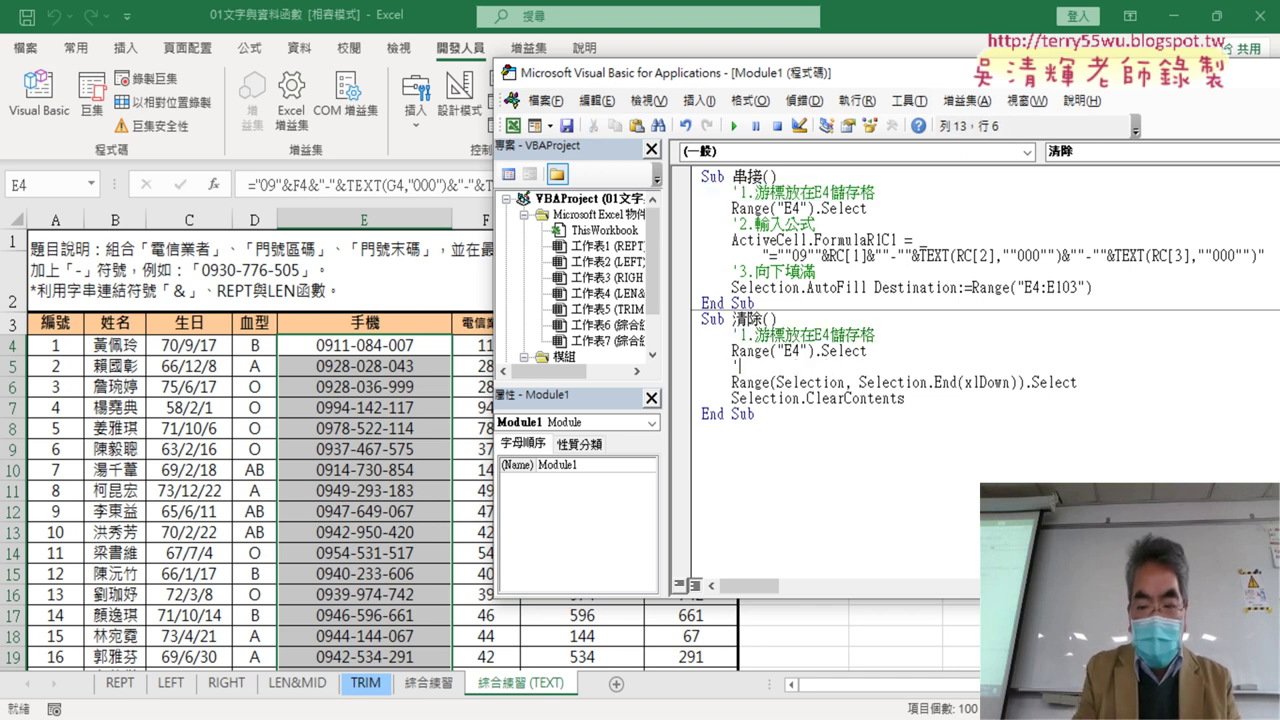
type("2.")
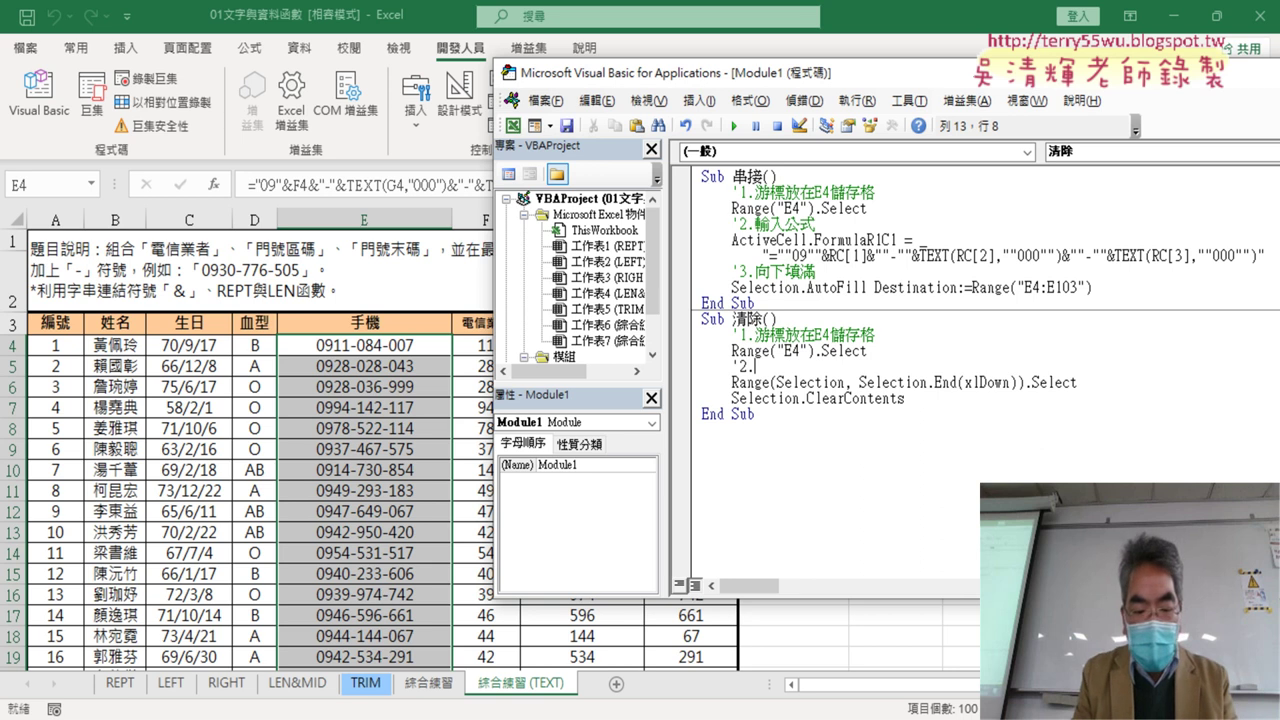
type("CTRL")
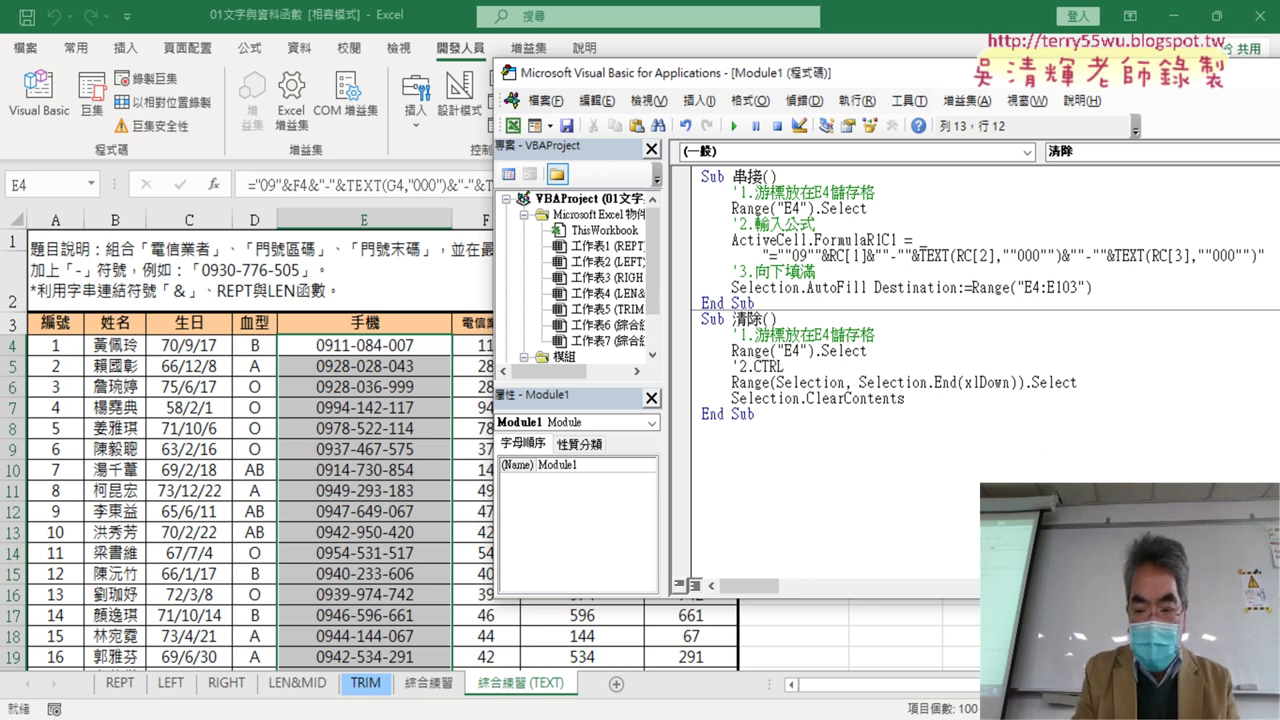
type("+SHIFT+")
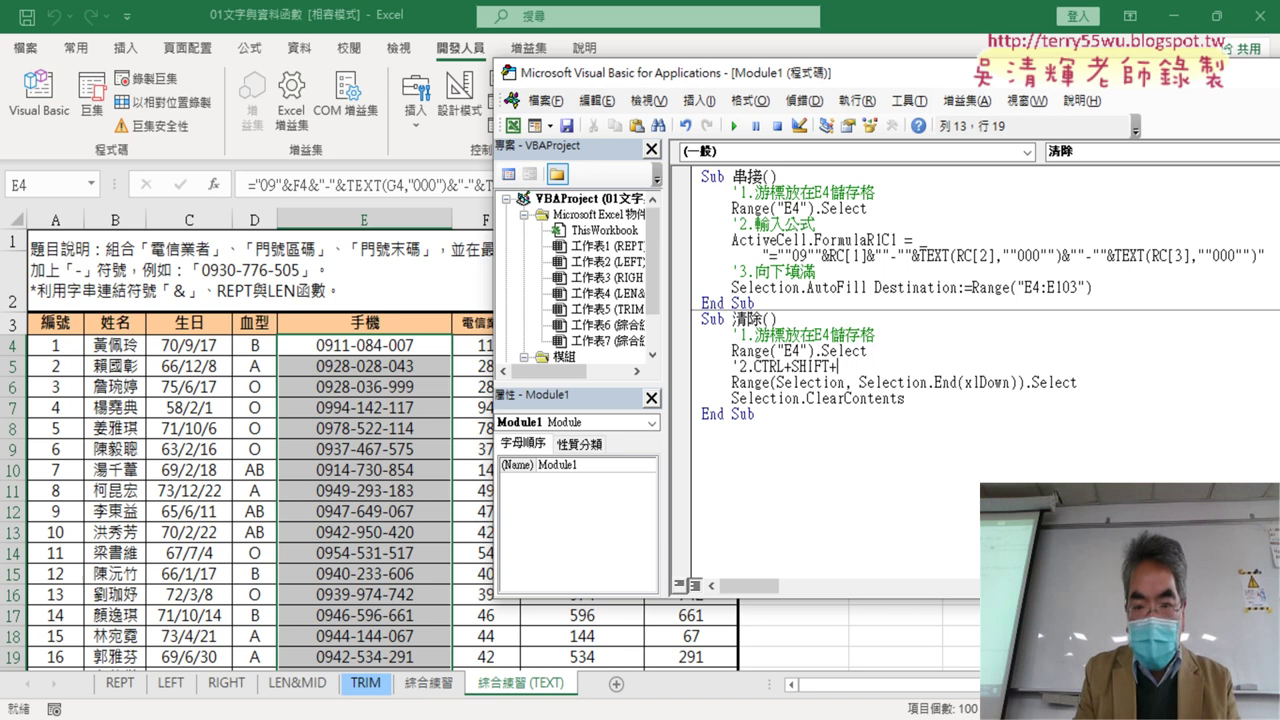
type("ㄒㄧ")
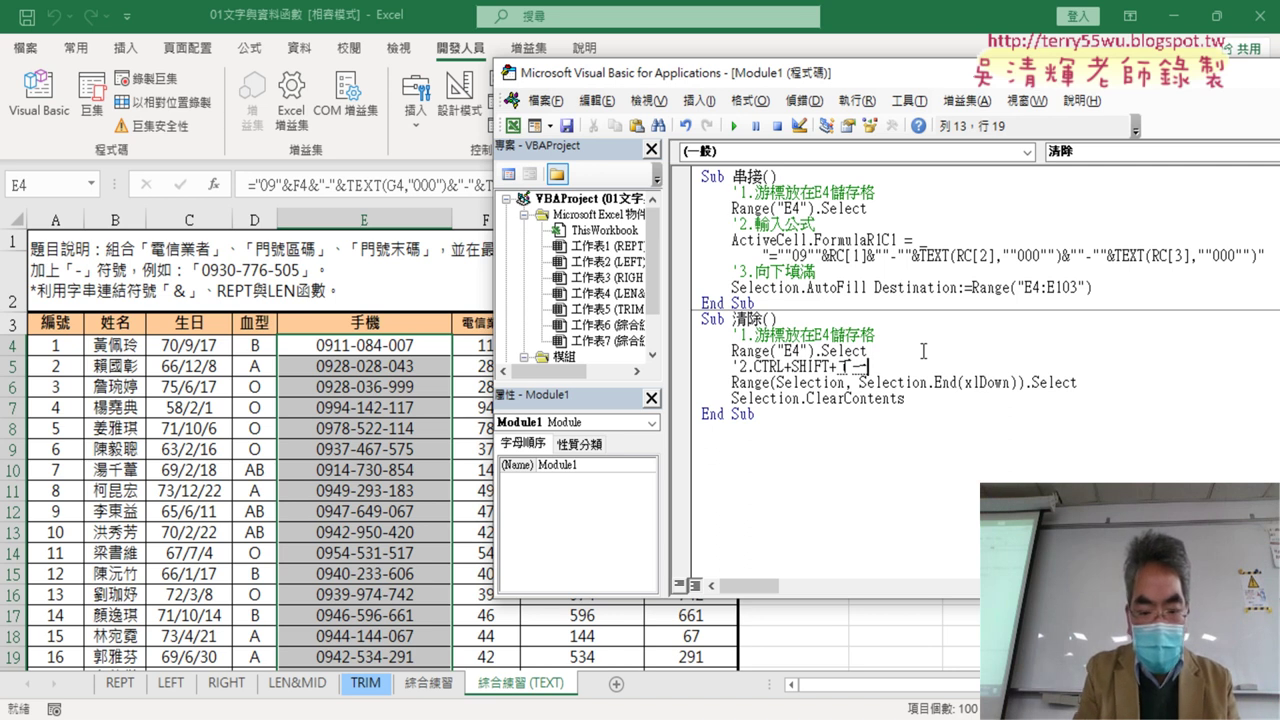
type("ㄤˋㄒㄧㄚˋ")
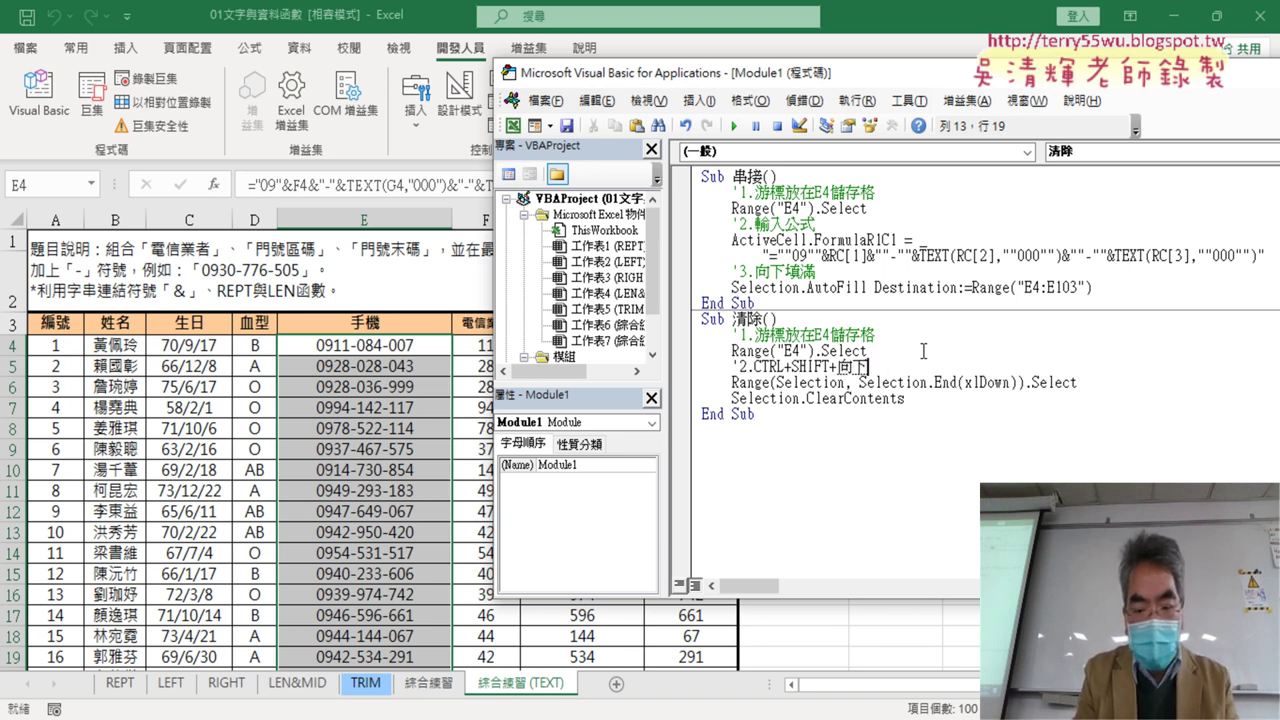
key("Return")
left_click(1104, 380)
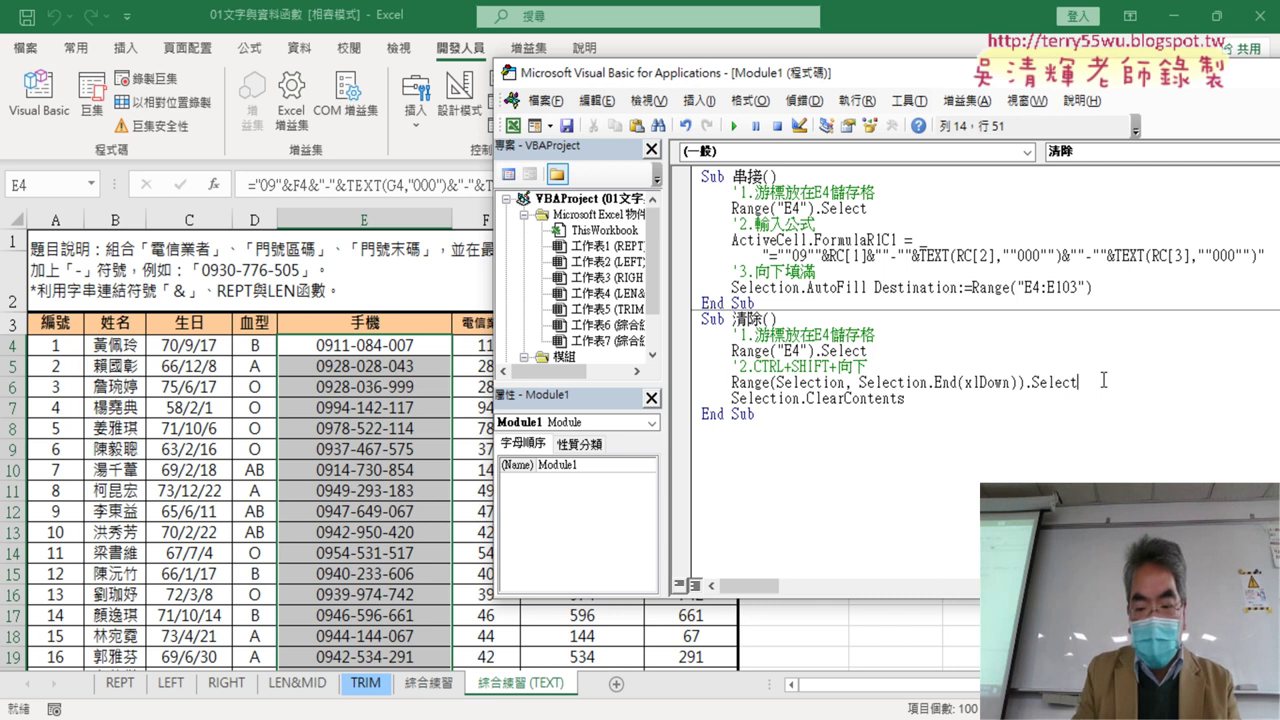
key("Return")
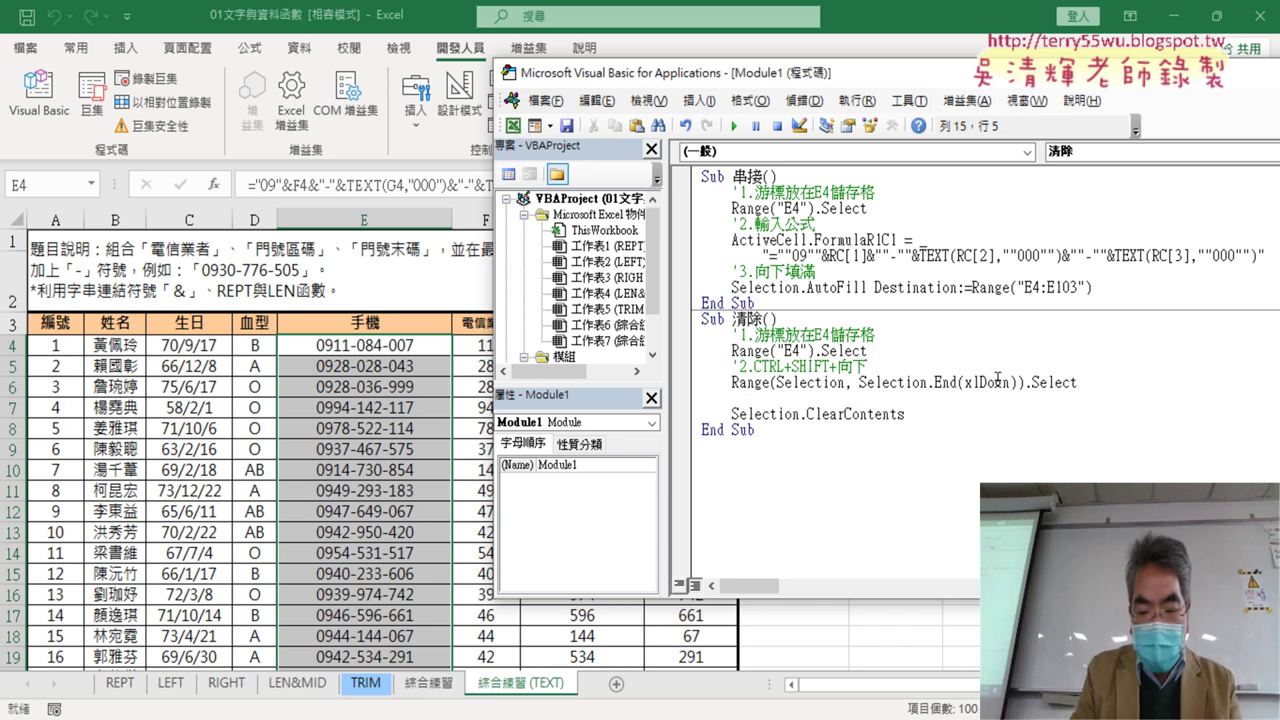
type("'3.")
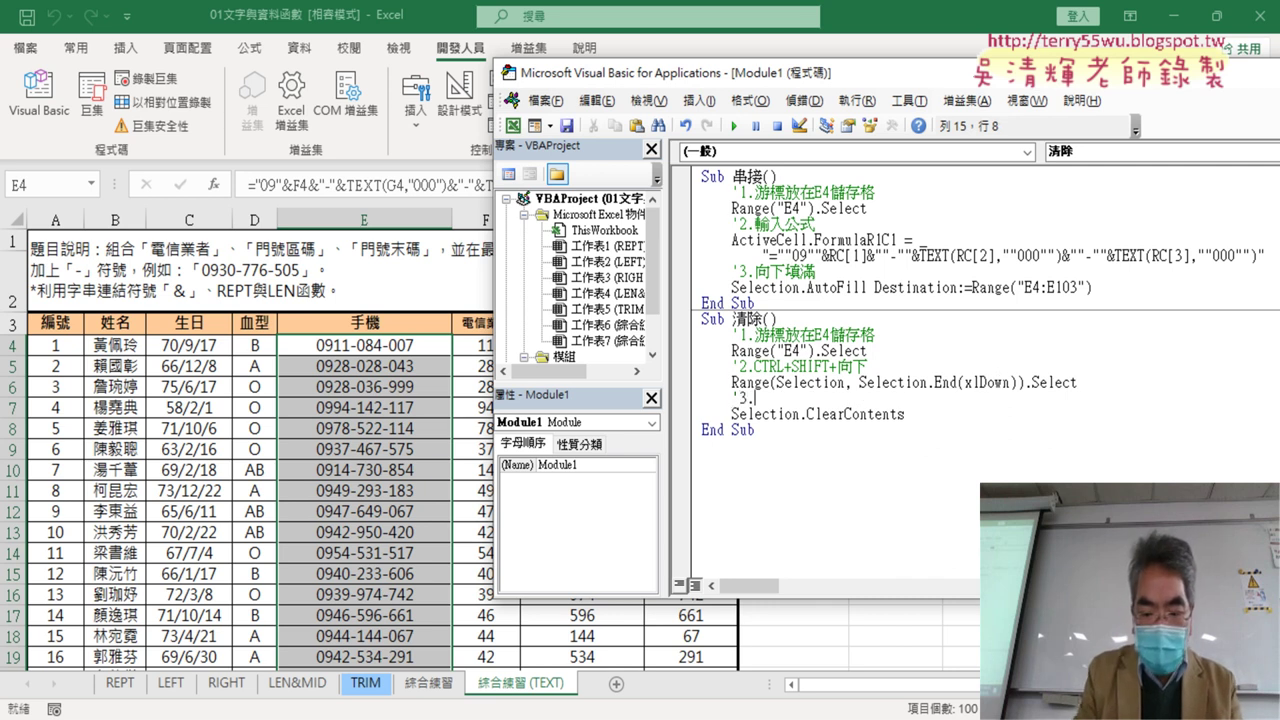
type("塞丁一")
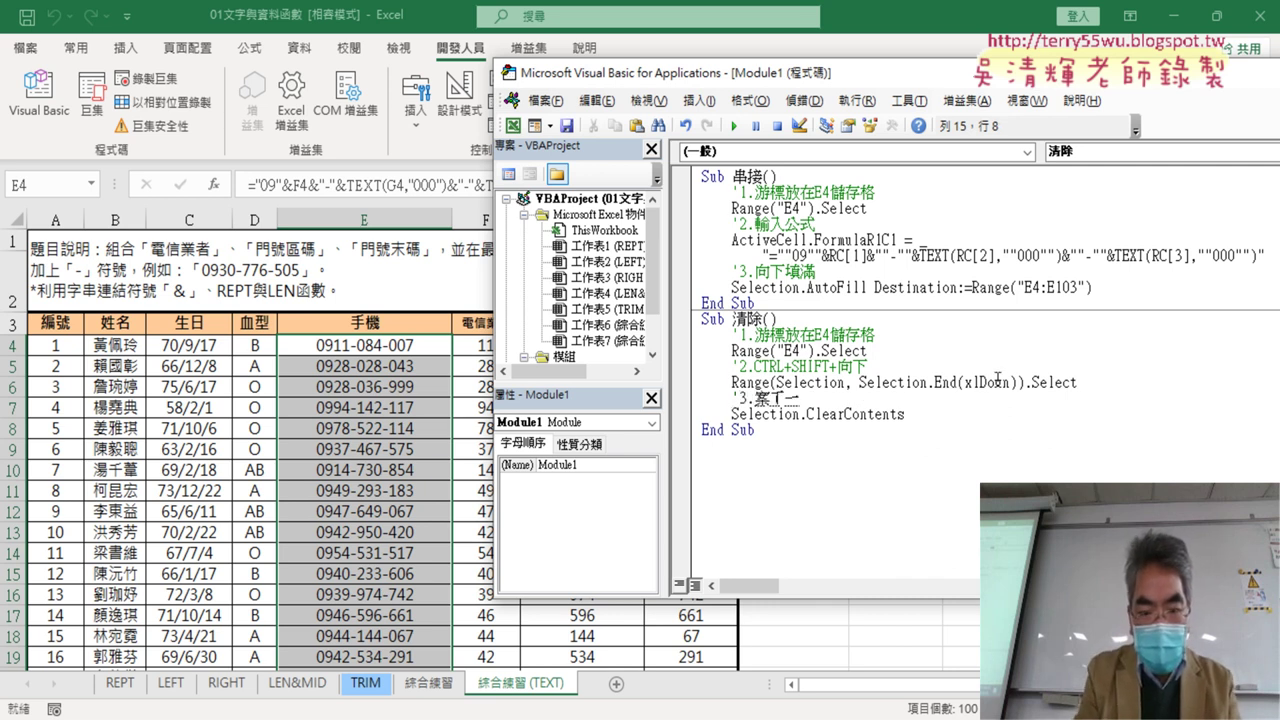
type("按下DELELETE")
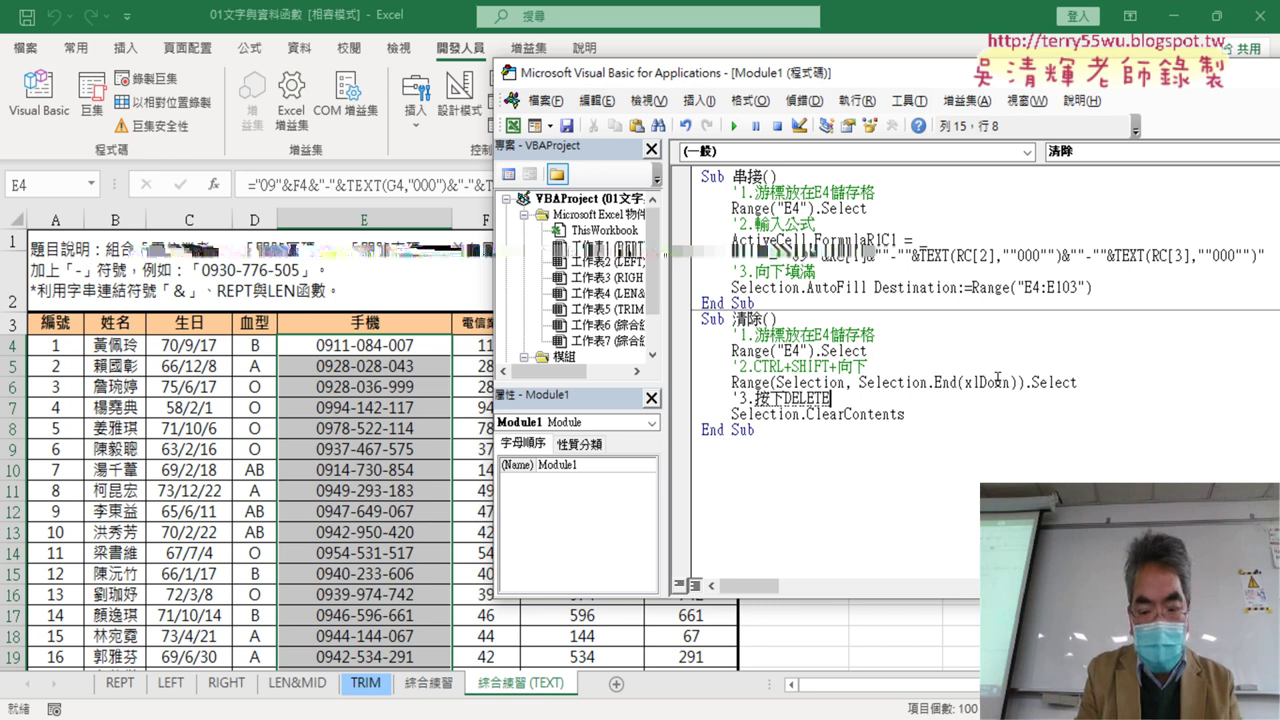
- Complete the '3.按下DELETE' comment, review Sub 串接, and expand the project pane to select Module1
left_click(1018, 455)
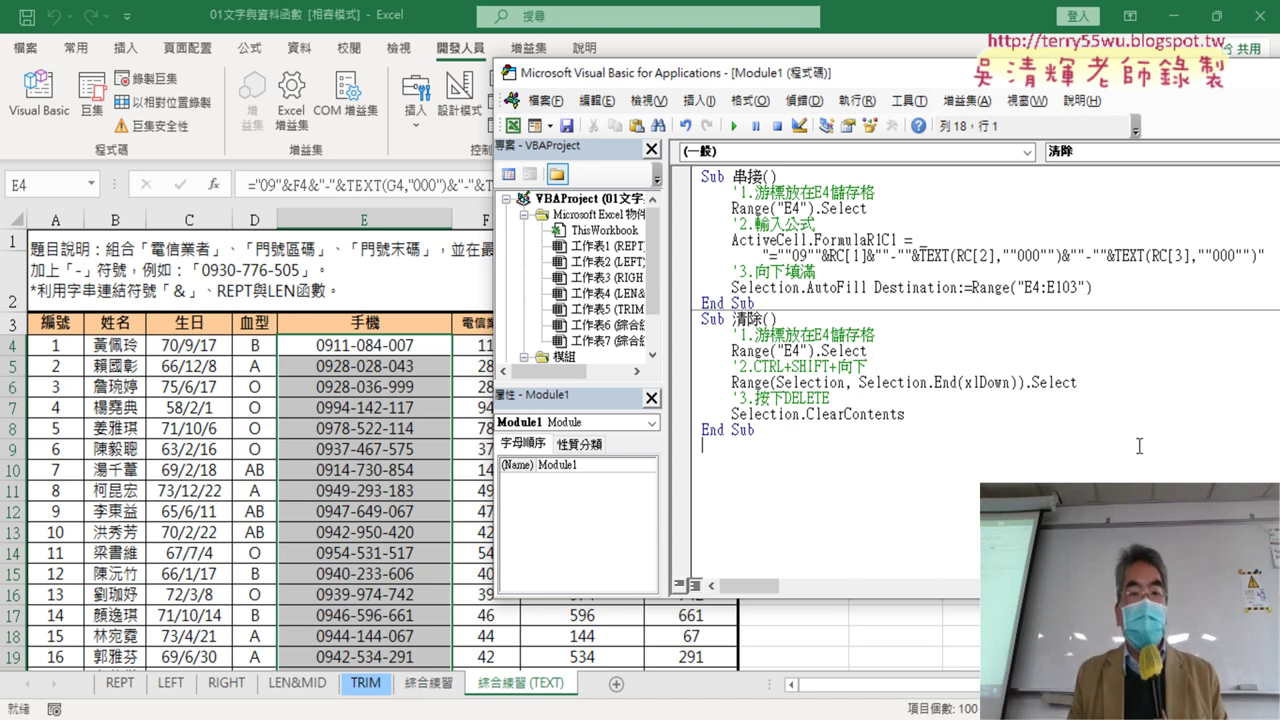
left_click_drag(704, 178, 780, 180)
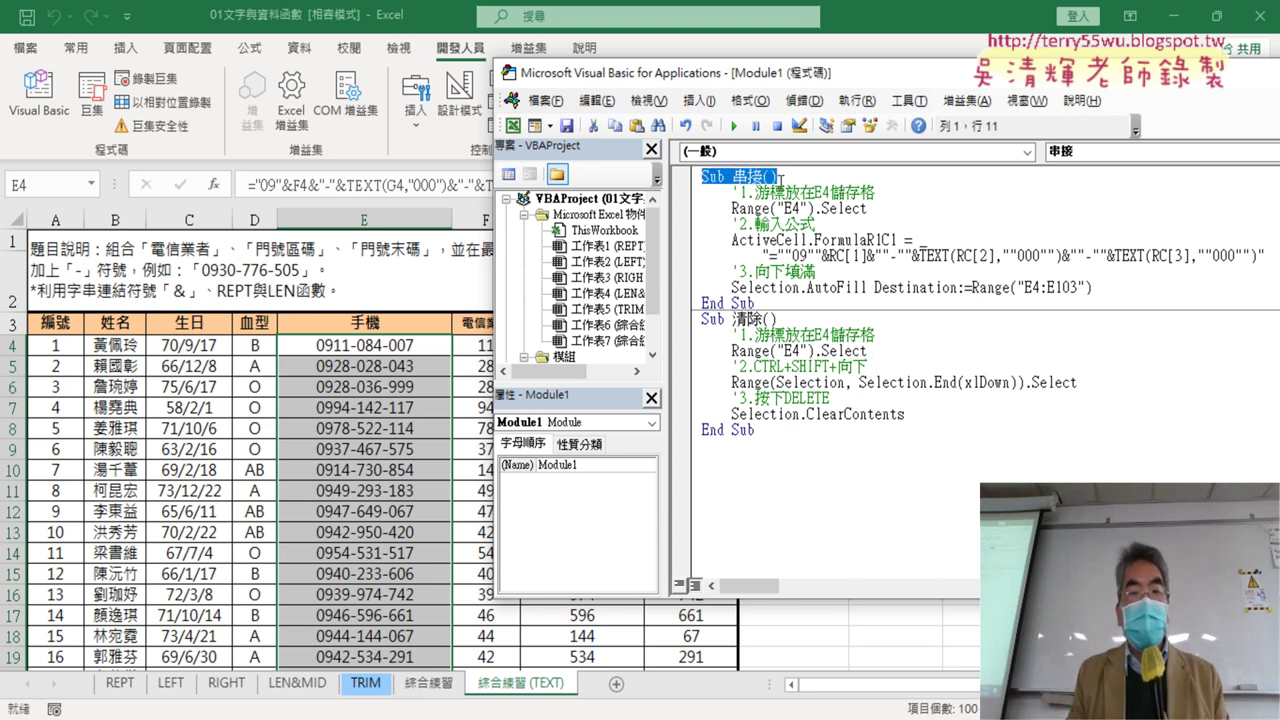
left_click_drag(757, 303, 701, 176)
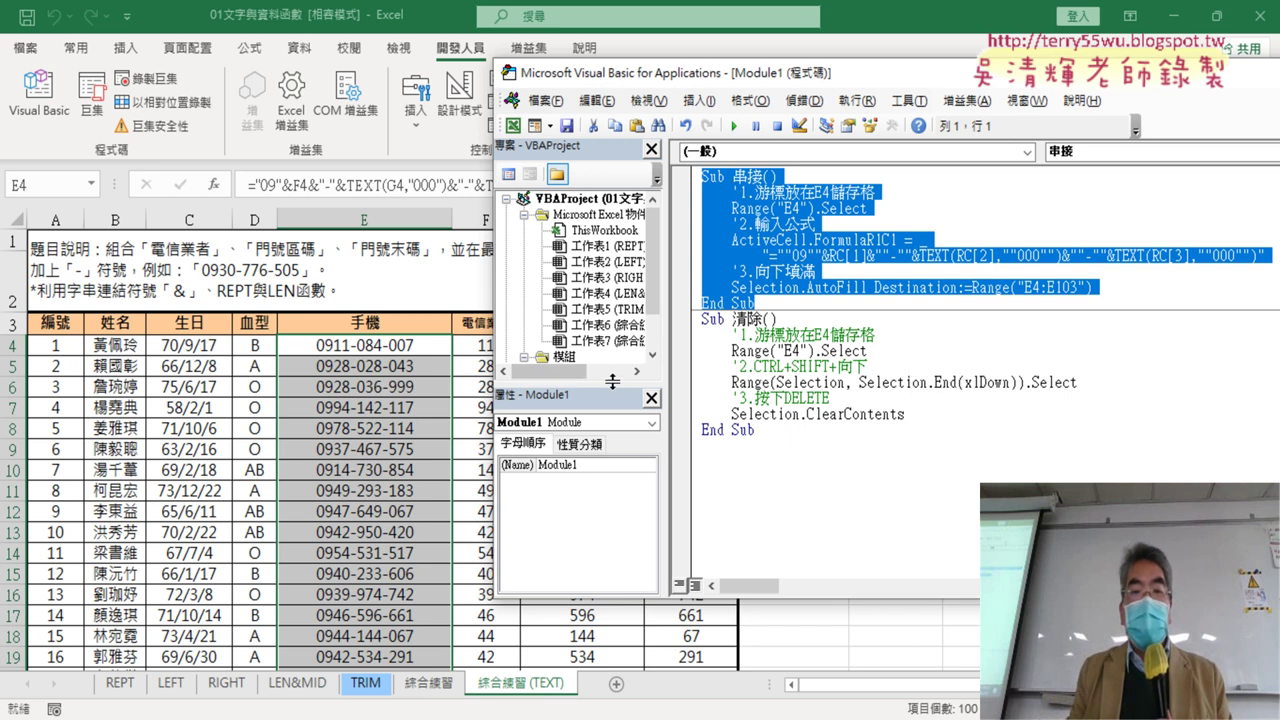
left_click_drag(612, 385, 612, 424)
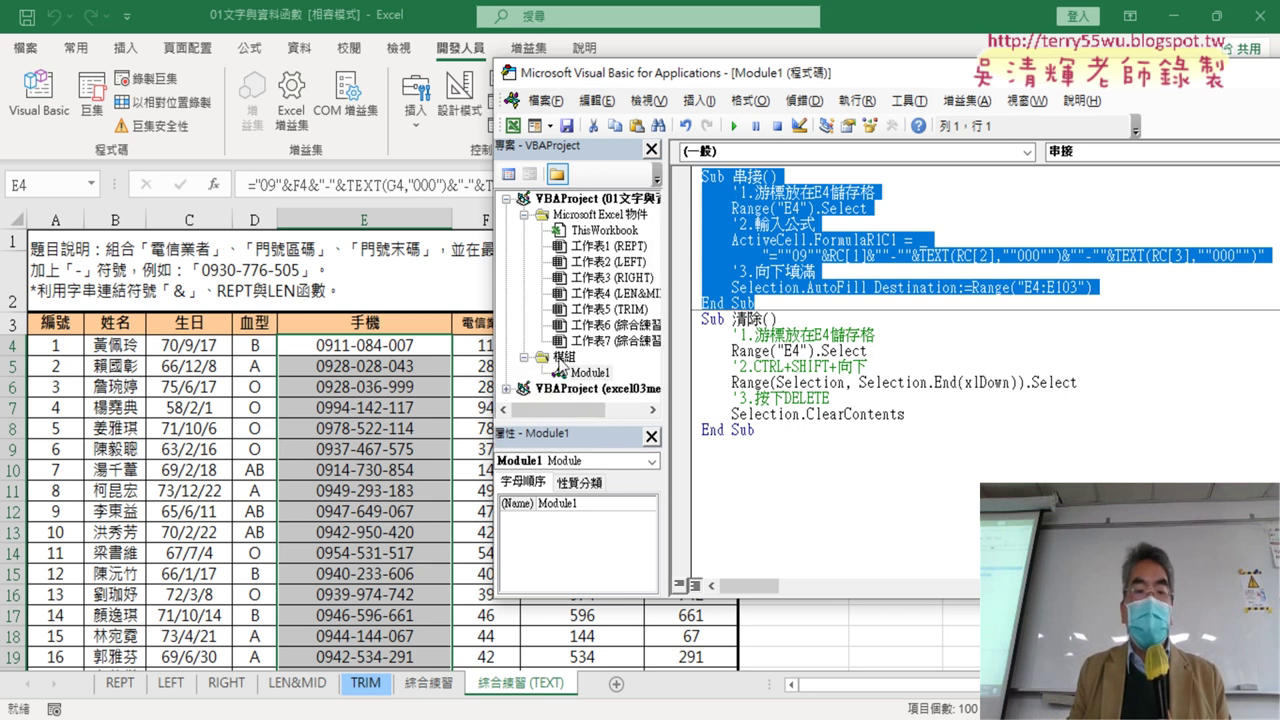
left_click(590, 373)
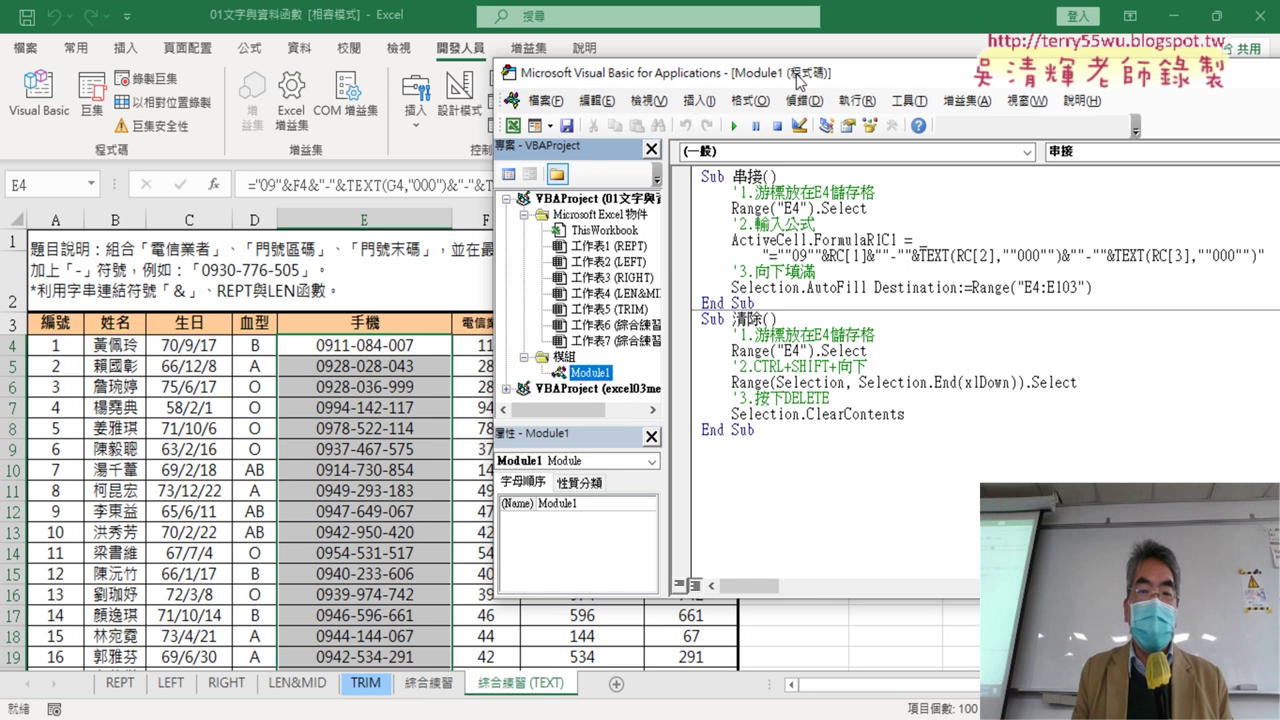
- Move the VBA editor down and left so both annotated macros fit over the worksheet
left_click_drag(797, 80, 567, 140)
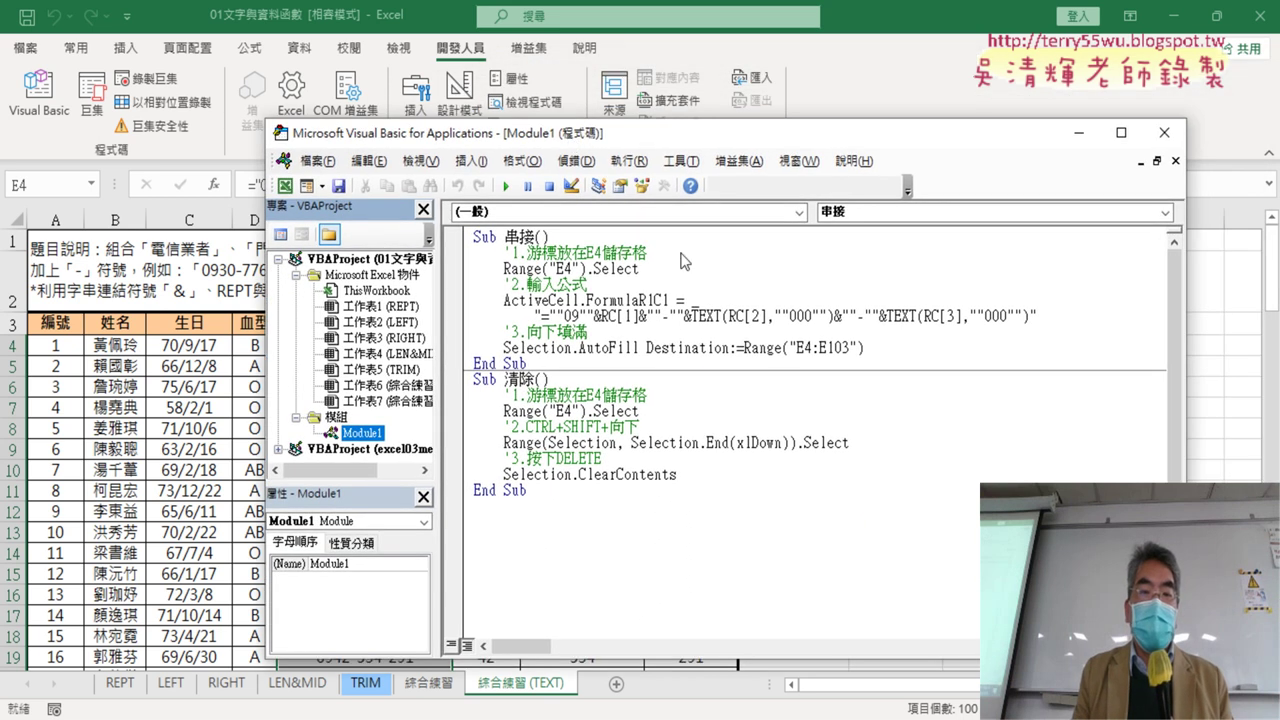
triple_click(652, 268)
left_click(688, 258)
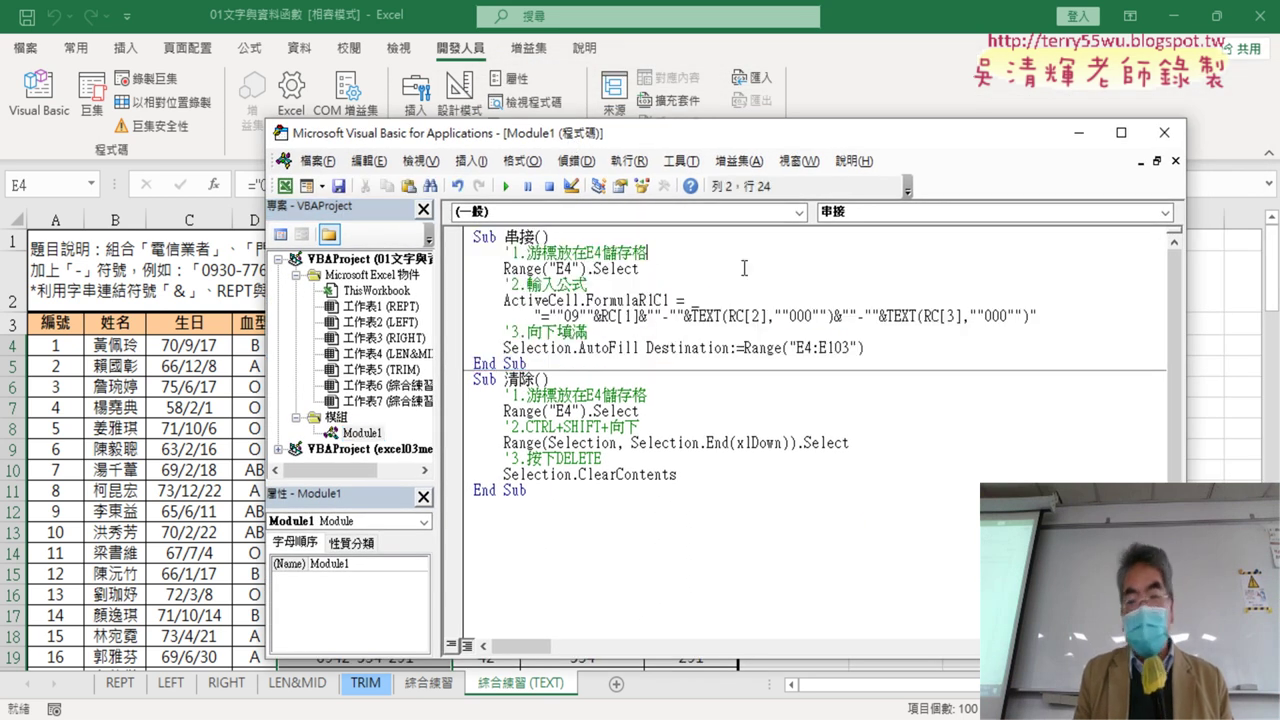